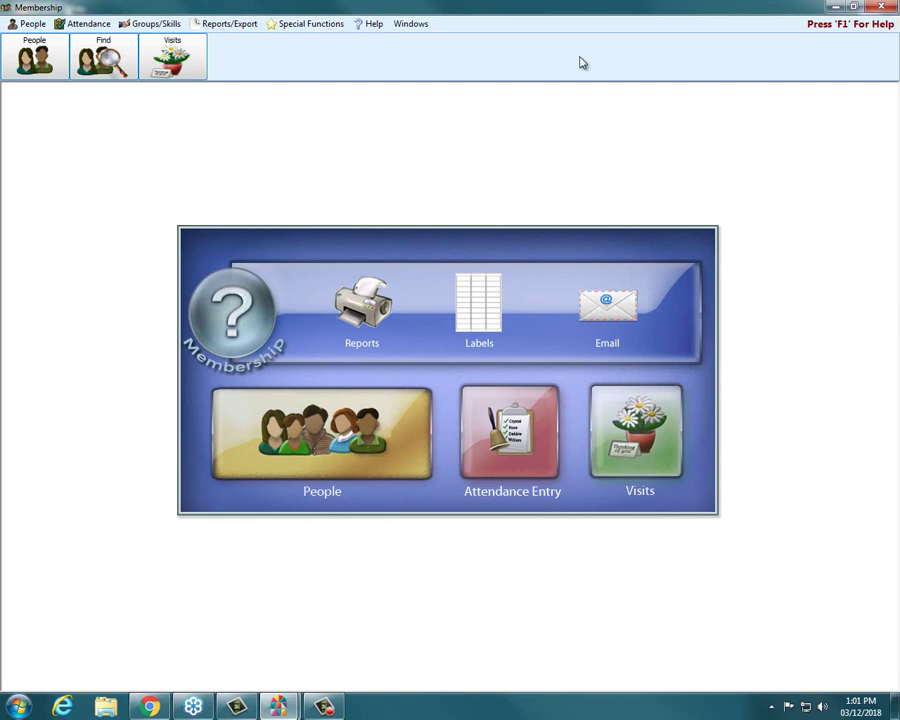
Minimize the Church Windows Membership window so the Windows desktop shows.
click(834, 7)
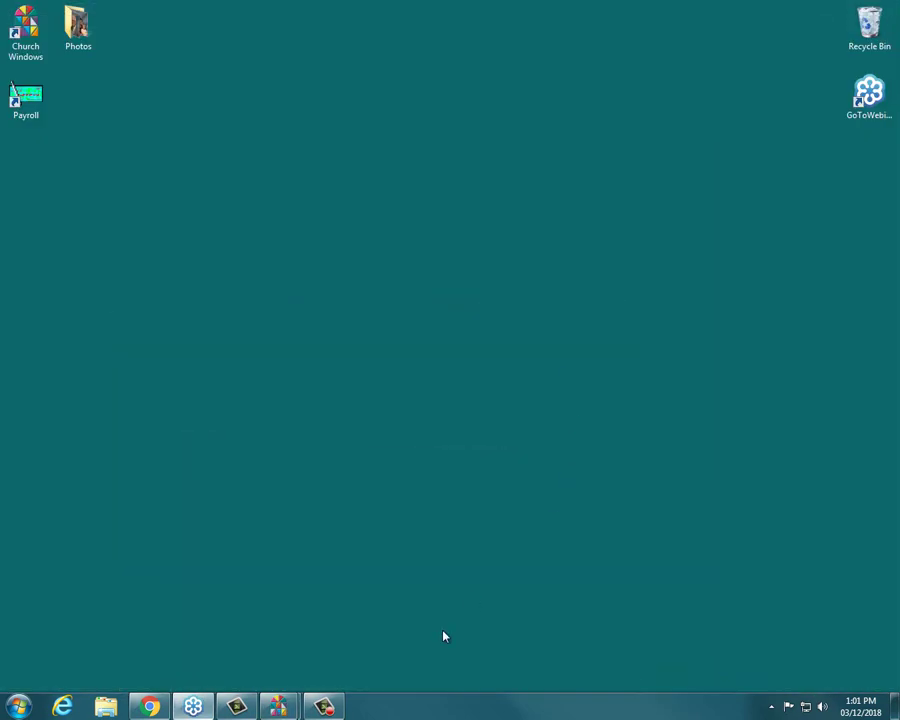
Restore Chrome and go to BEGINNING > Training Workbooks on the Church Windows site.
click(150, 706)
mouse_move(622, 78)
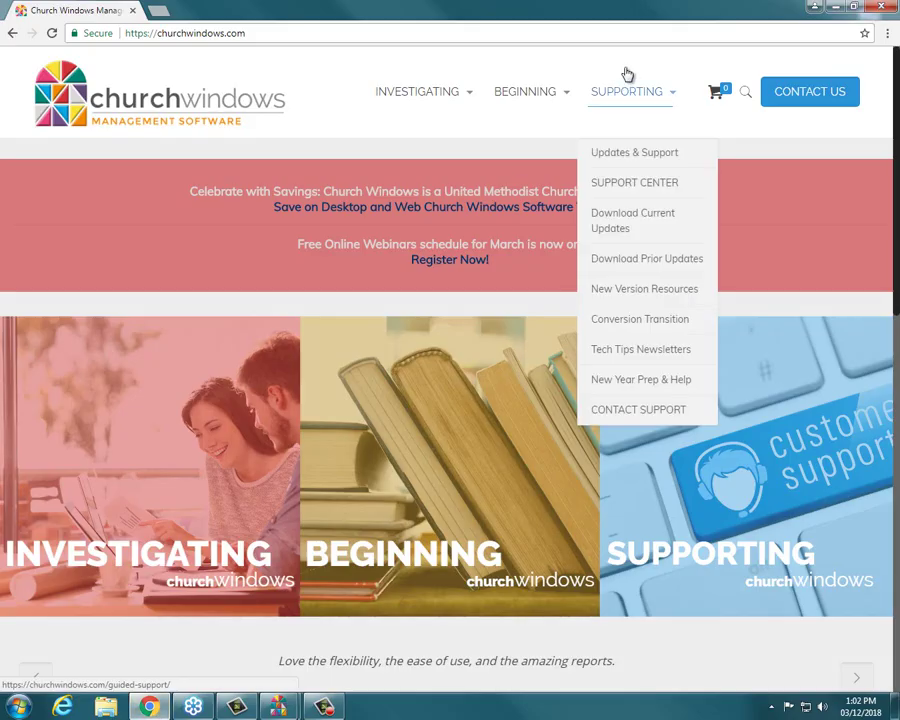
mouse_move(571, 94)
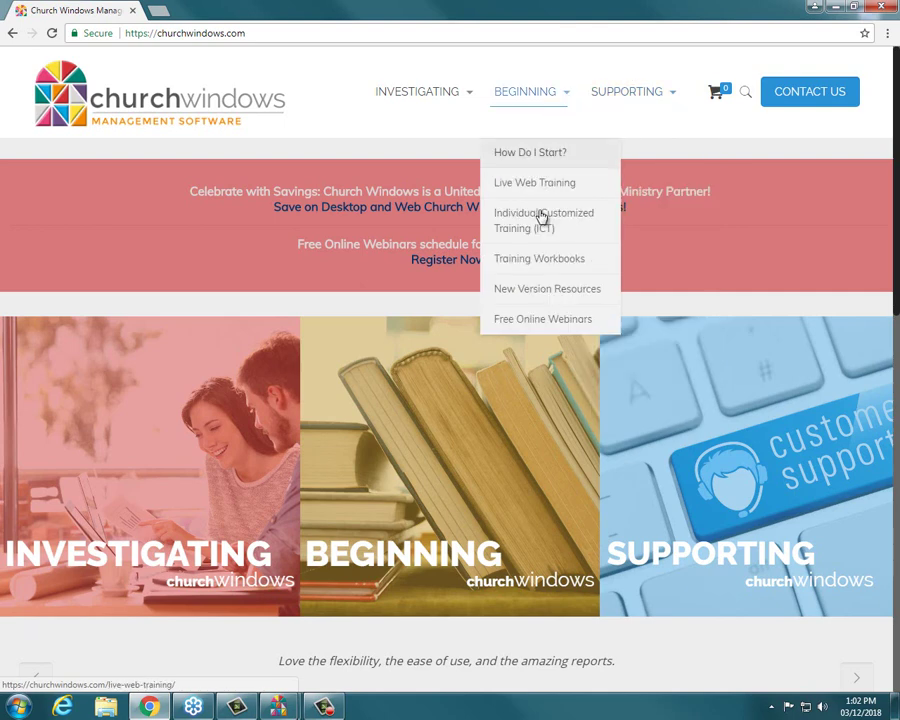
click(545, 262)
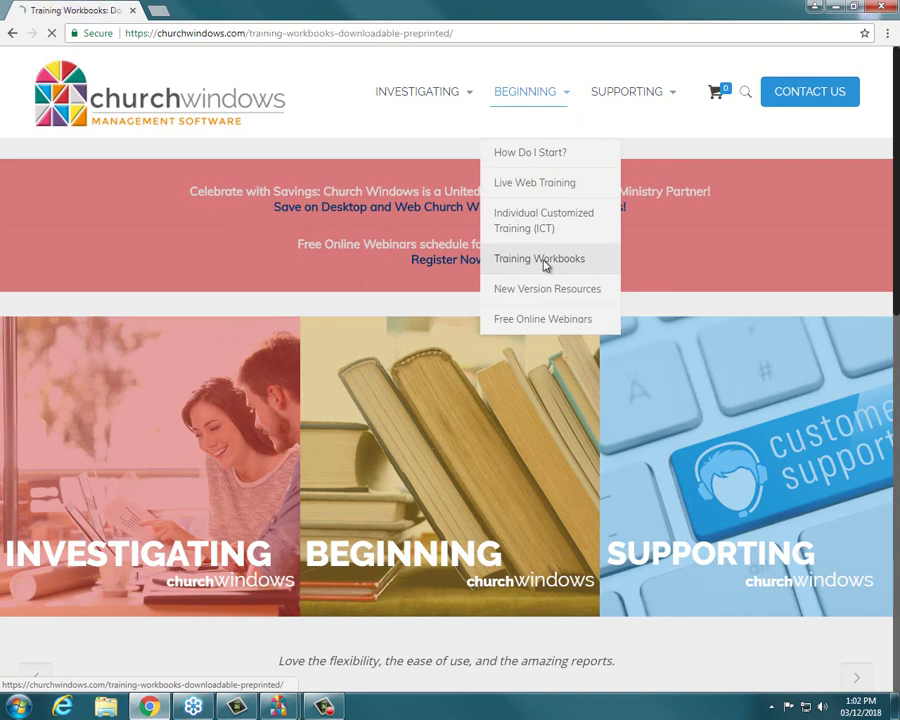
Scroll through the Membership workbook packages, then close Chrome.
scroll(545, 267, down, 2)
scroll(545, 267, down, 5)
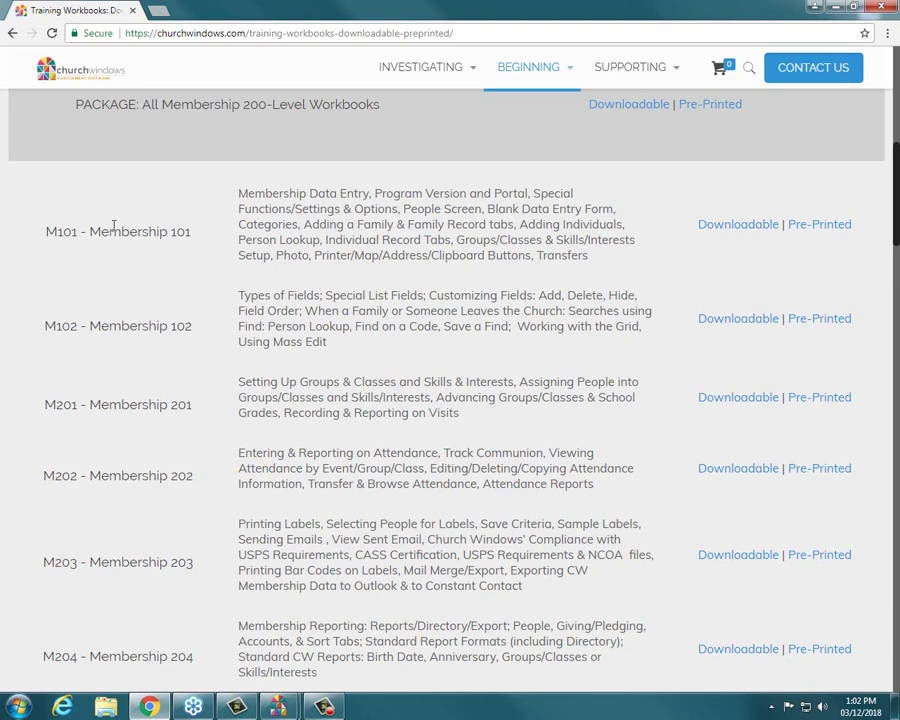
scroll(549, 190, up, 3)
scroll(549, 190, up, 3)
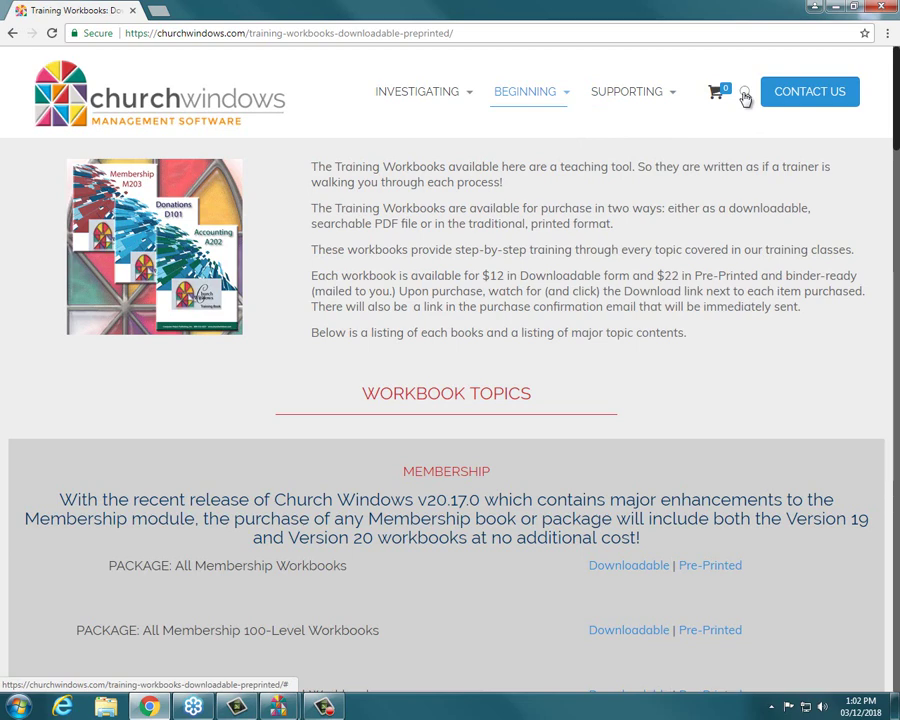
mouse_move(675, 96)
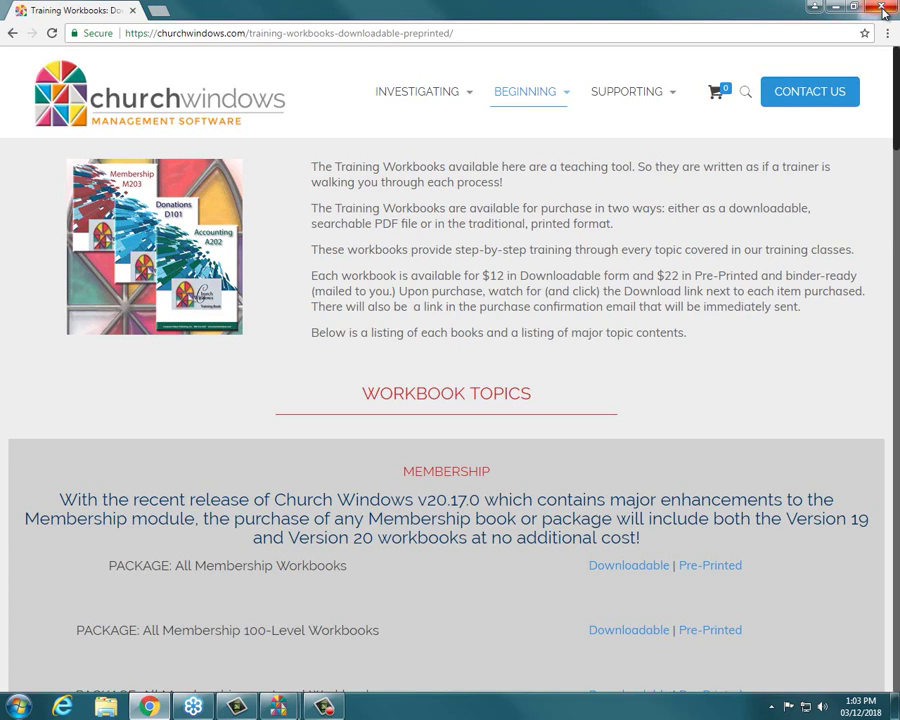
click(881, 10)
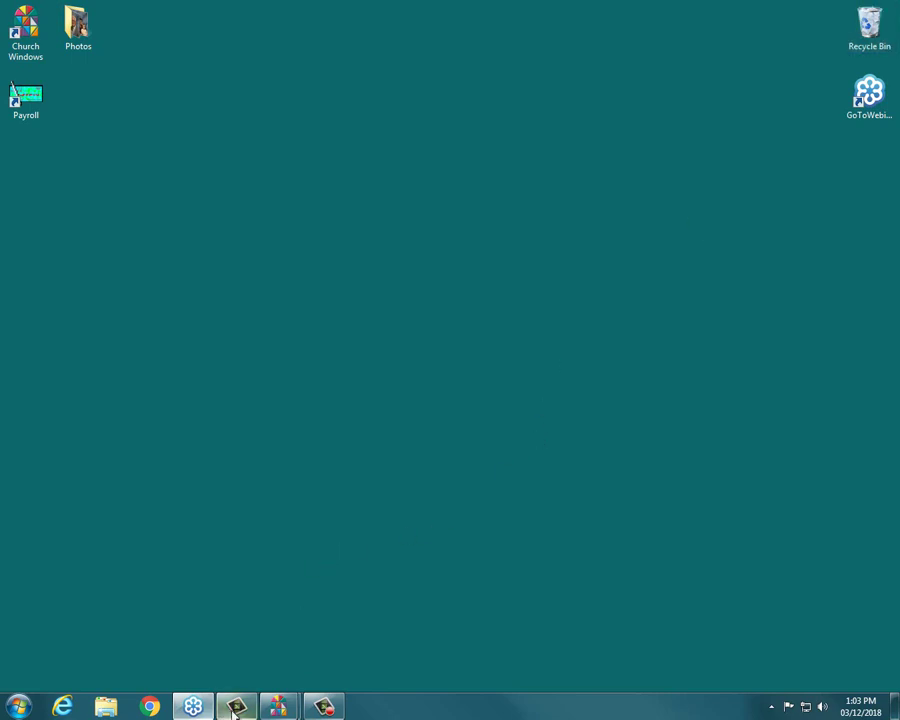
Restore Church Windows from the taskbar and launch Membership from the Church Windows Software launcher.
mouse_move(273, 707)
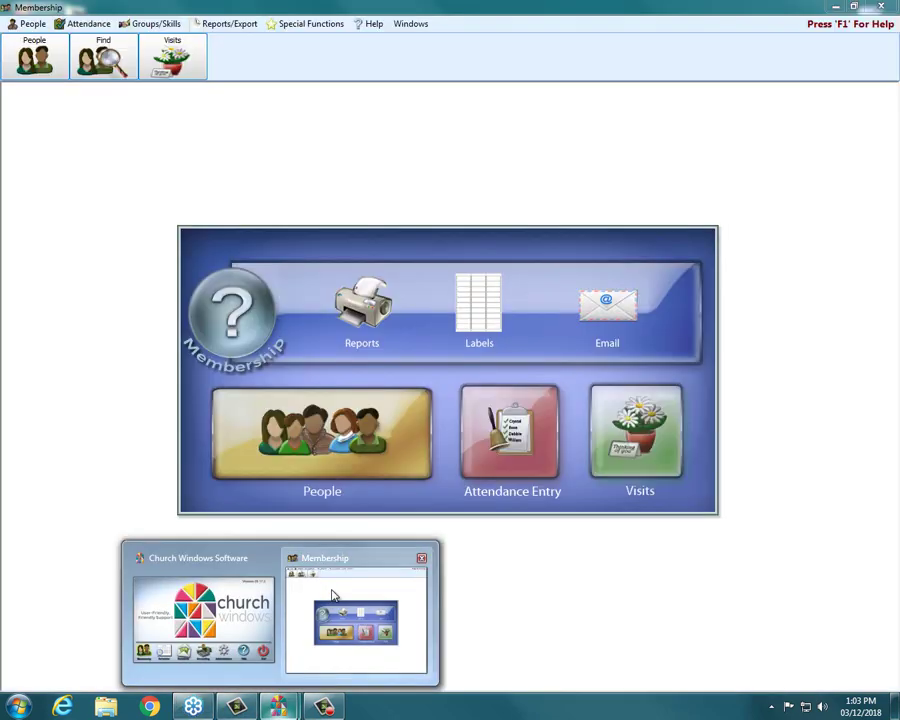
click(333, 594)
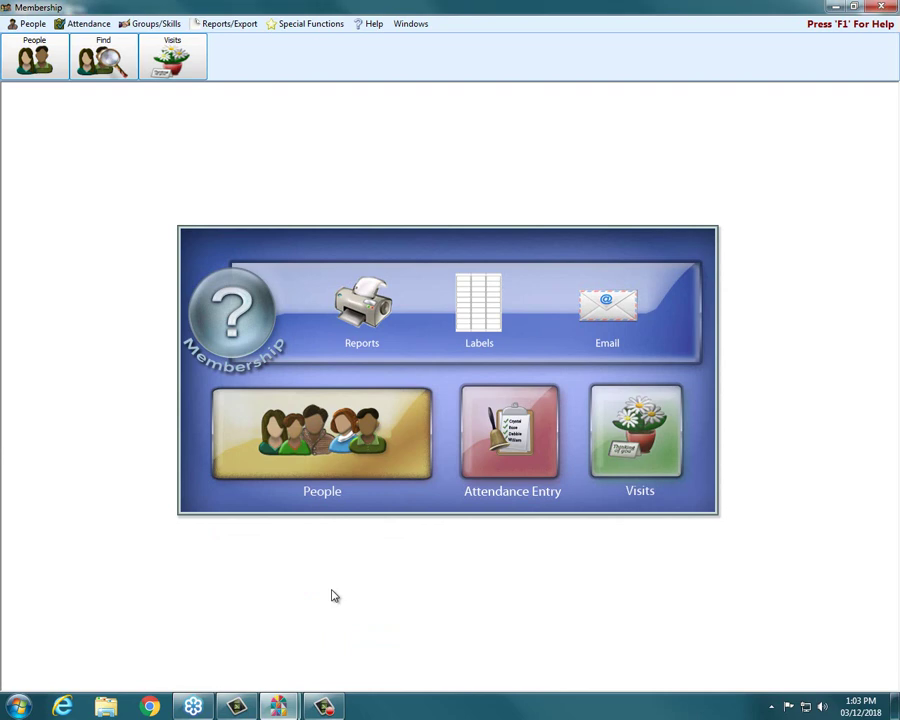
mouse_move(278, 707)
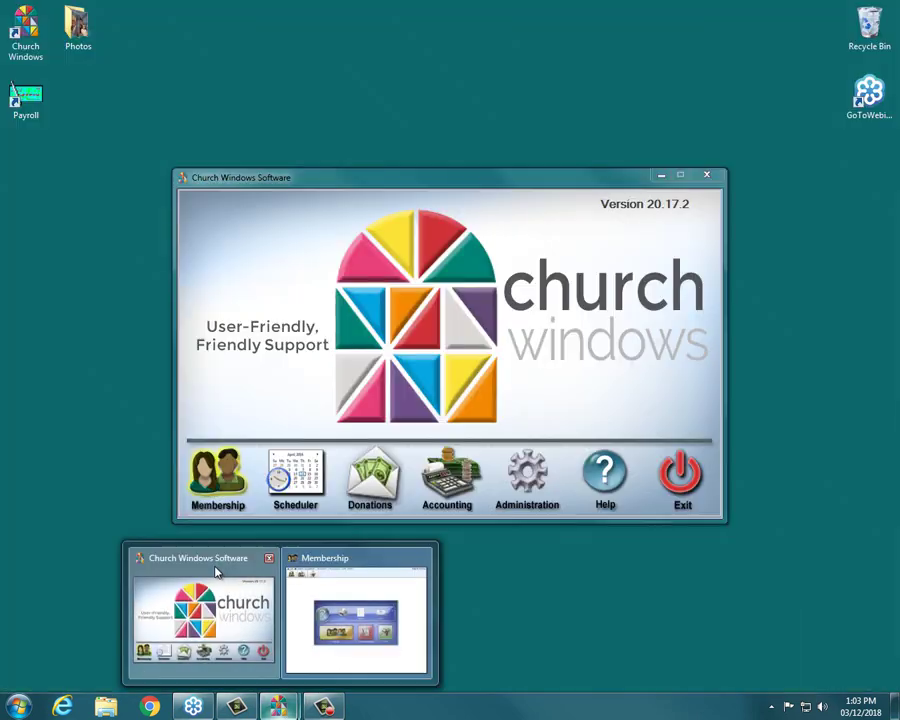
click(228, 605)
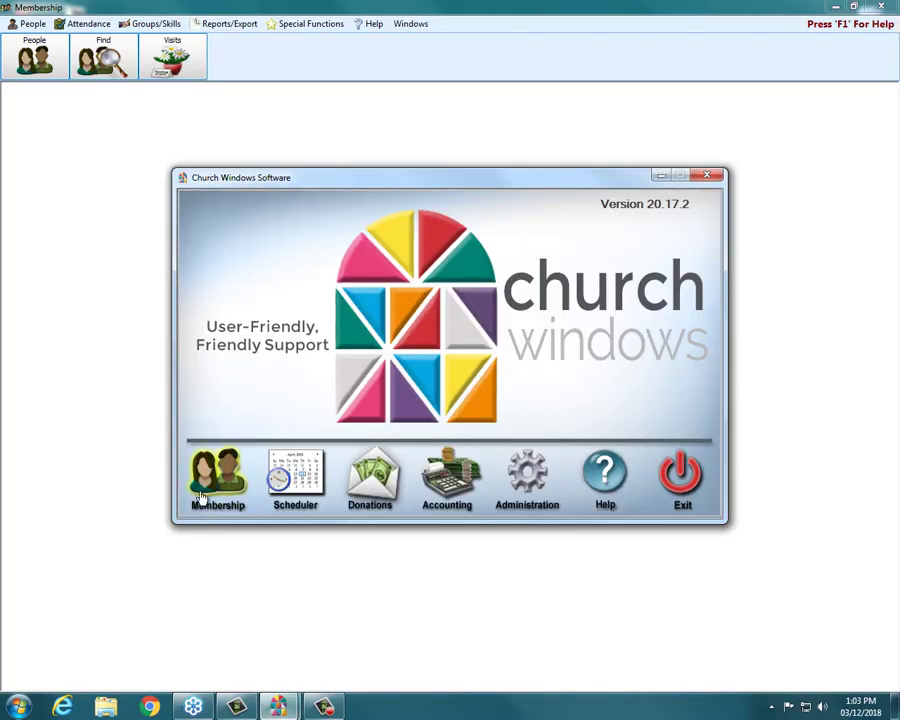
click(204, 485)
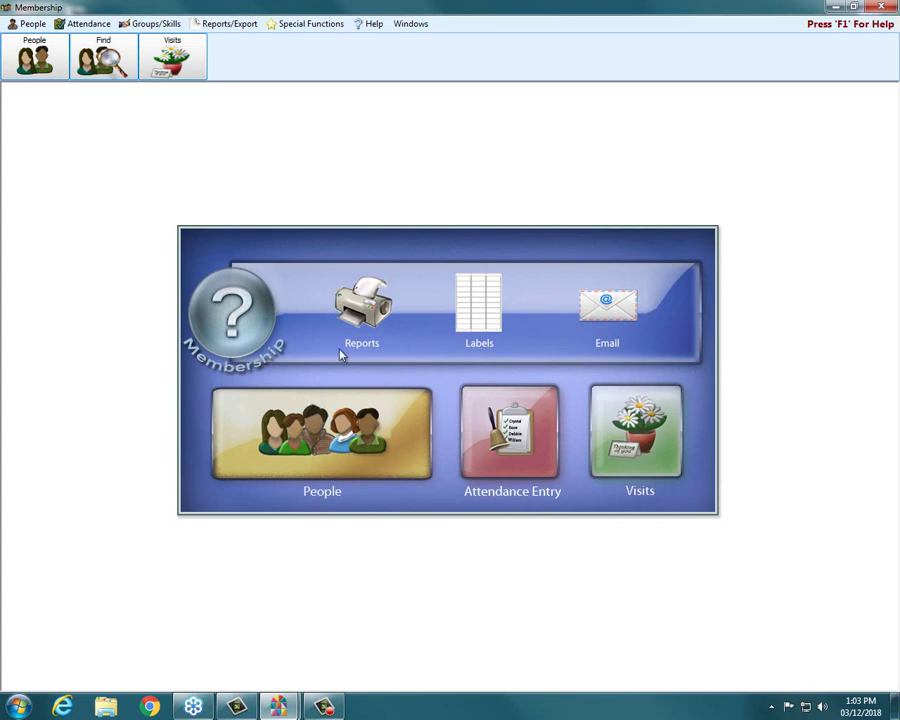
click(317, 435)
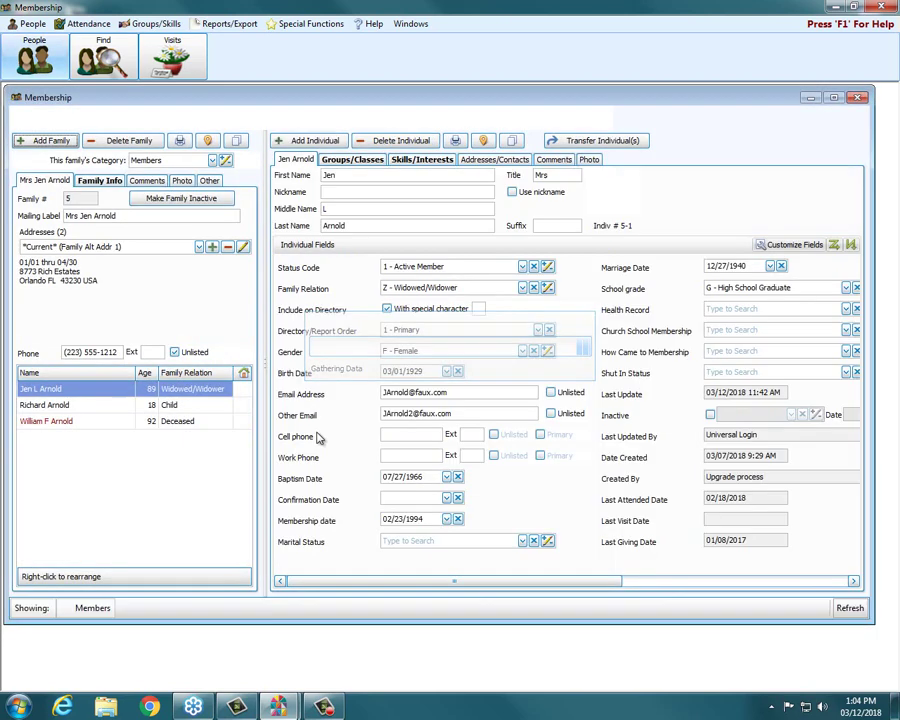
click(834, 97)
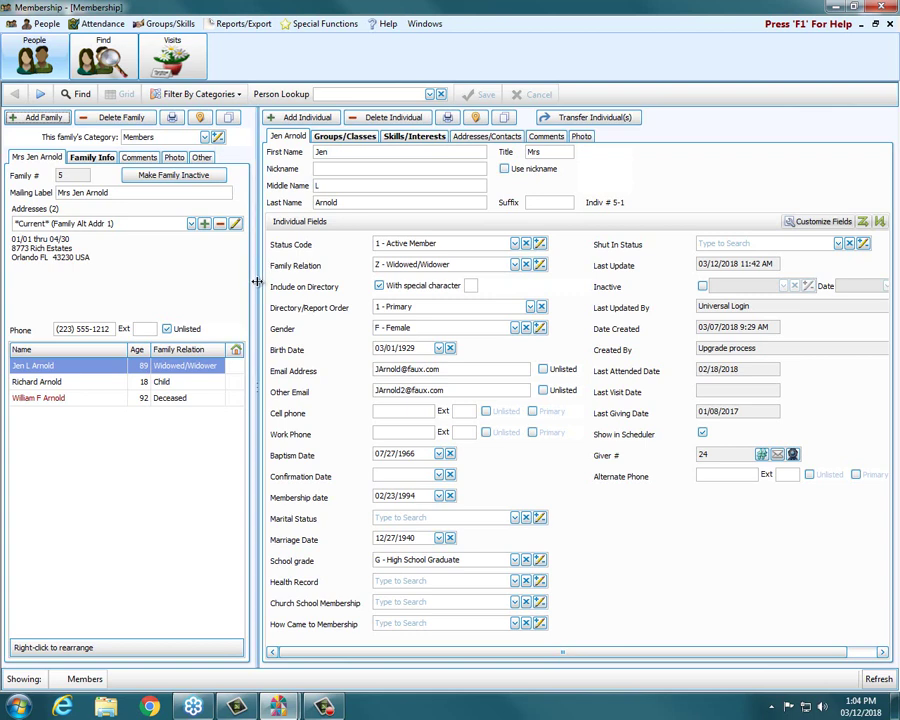
drag(257, 281, 433, 277)
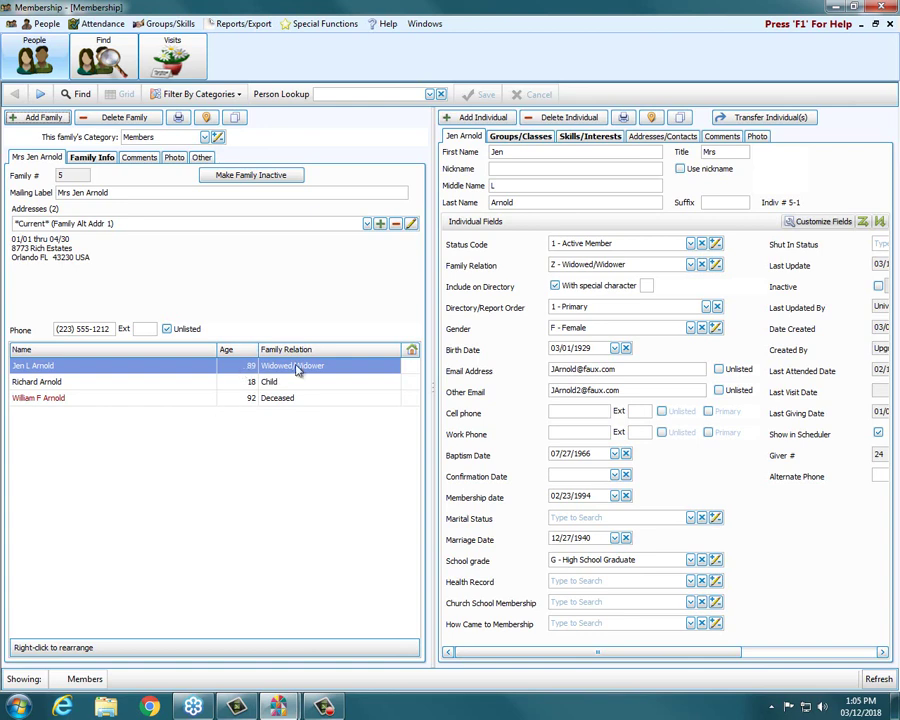
drag(432, 385, 182, 385)
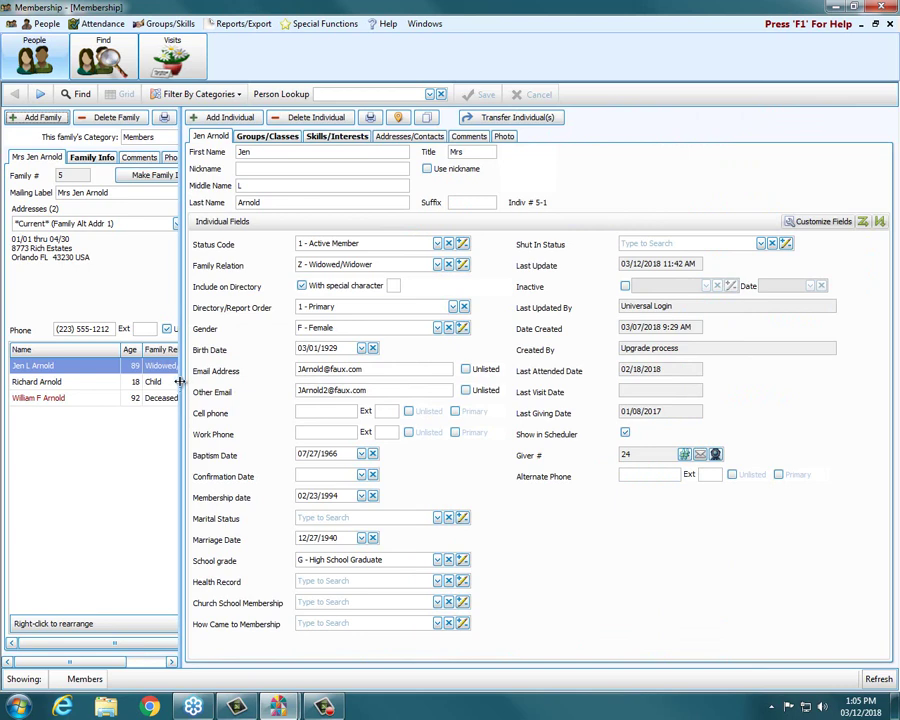
drag(478, 372, 478, 383)
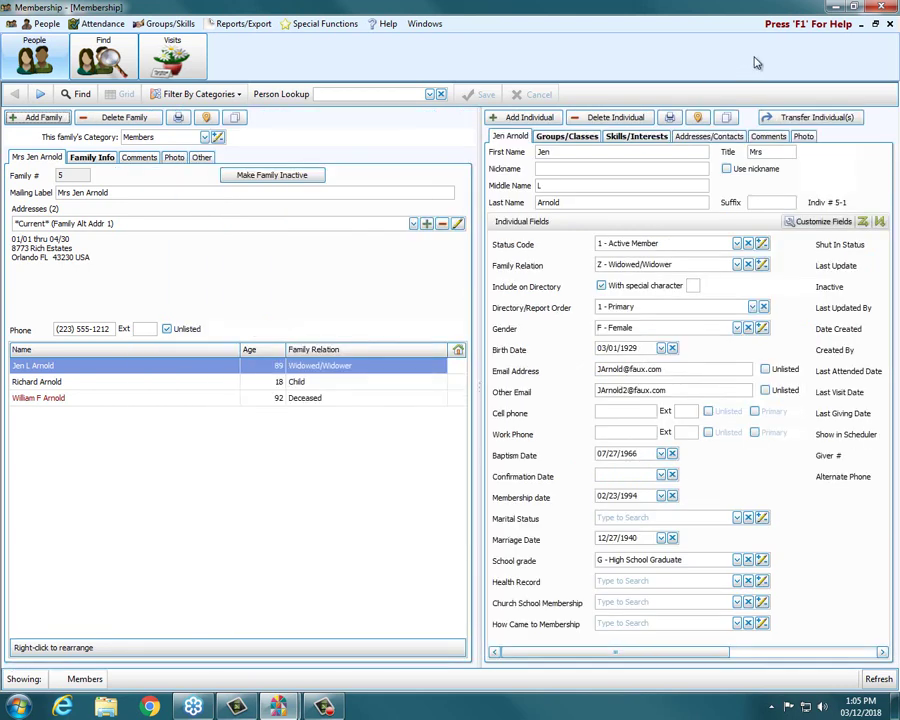
key(F1)
click(890, 25)
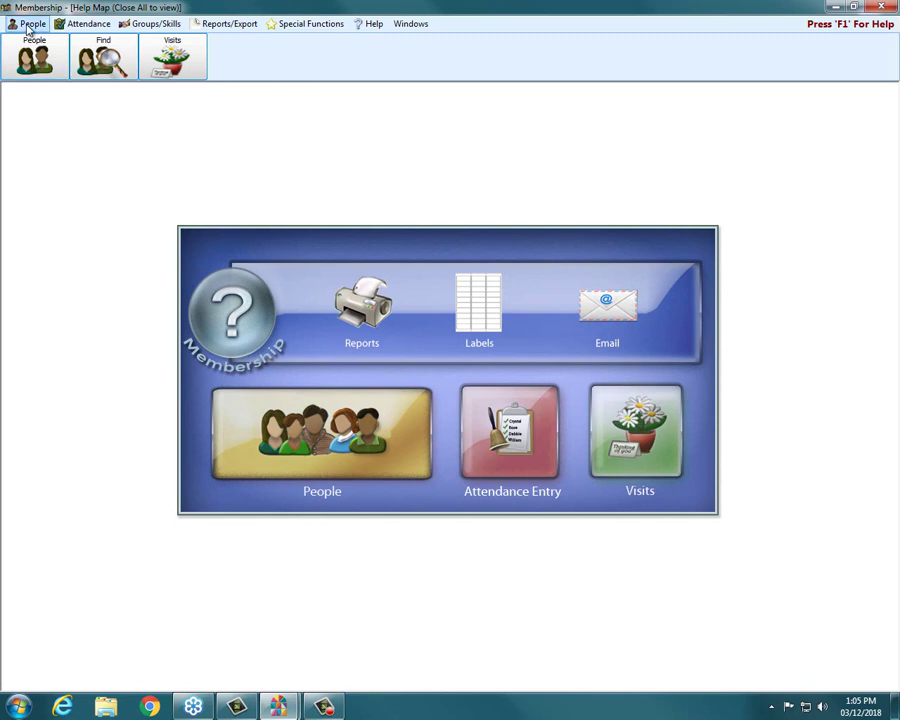
Return to the People menu tab and open the People family record screen.
click(220, 26)
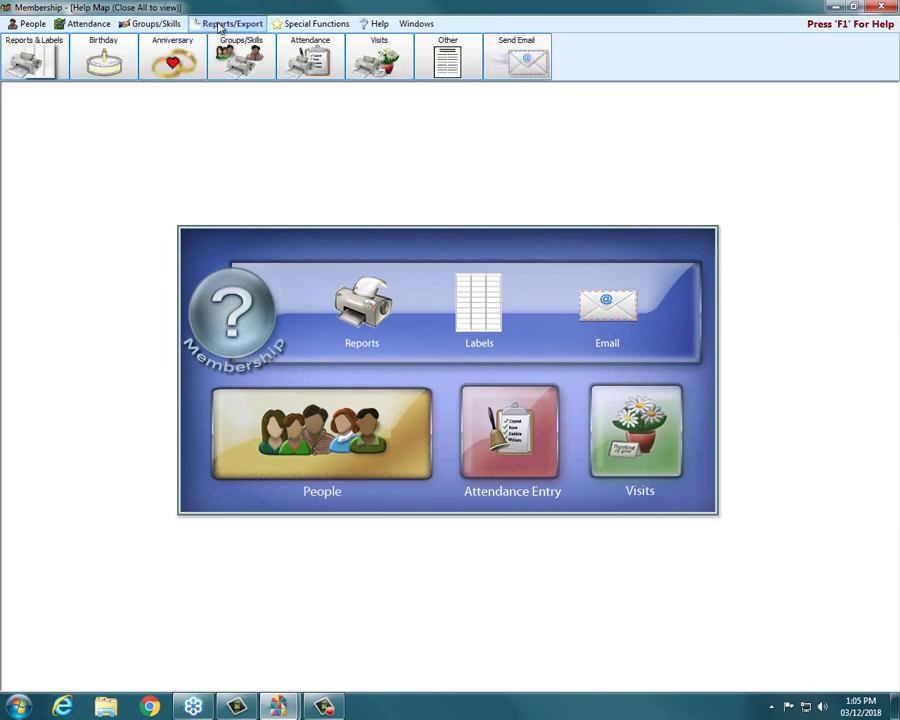
click(33, 25)
click(33, 60)
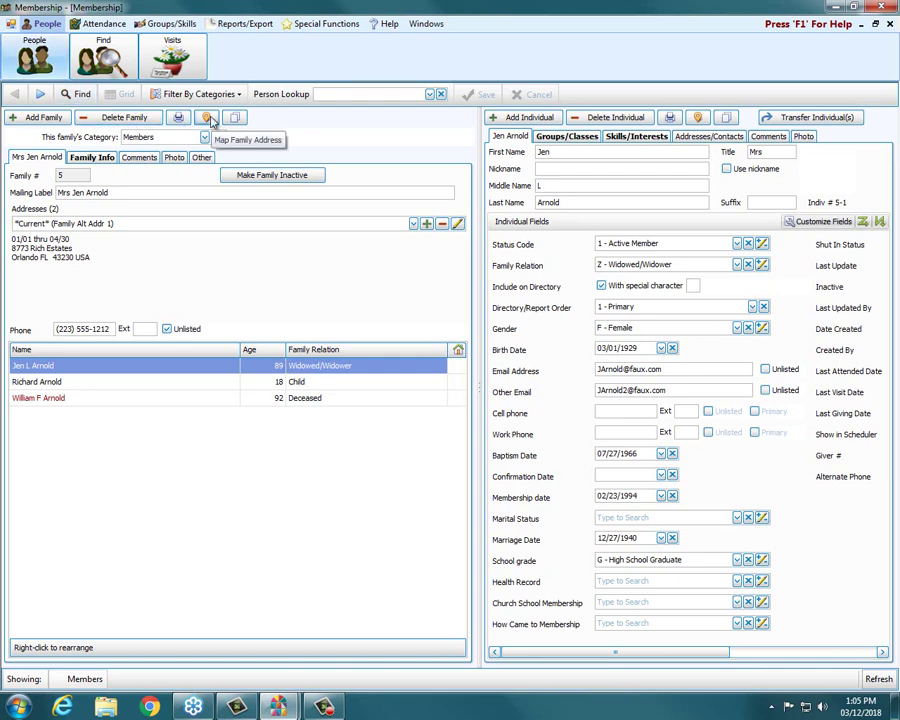
Show the Reports/Export tools, view the Other options like Blank Data Entry, then dismiss them.
click(228, 25)
click(447, 58)
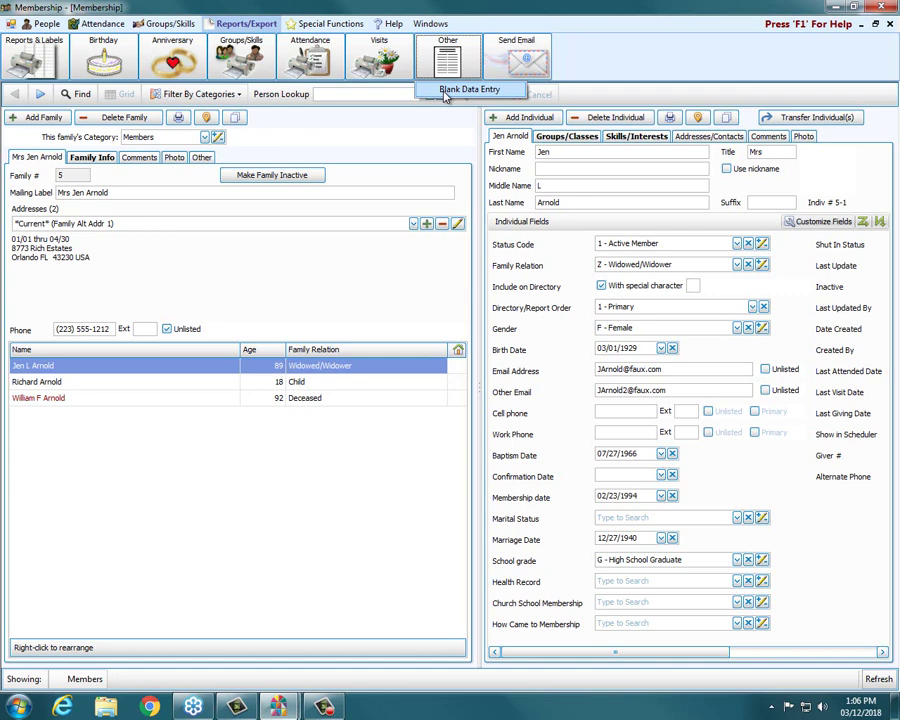
click(687, 67)
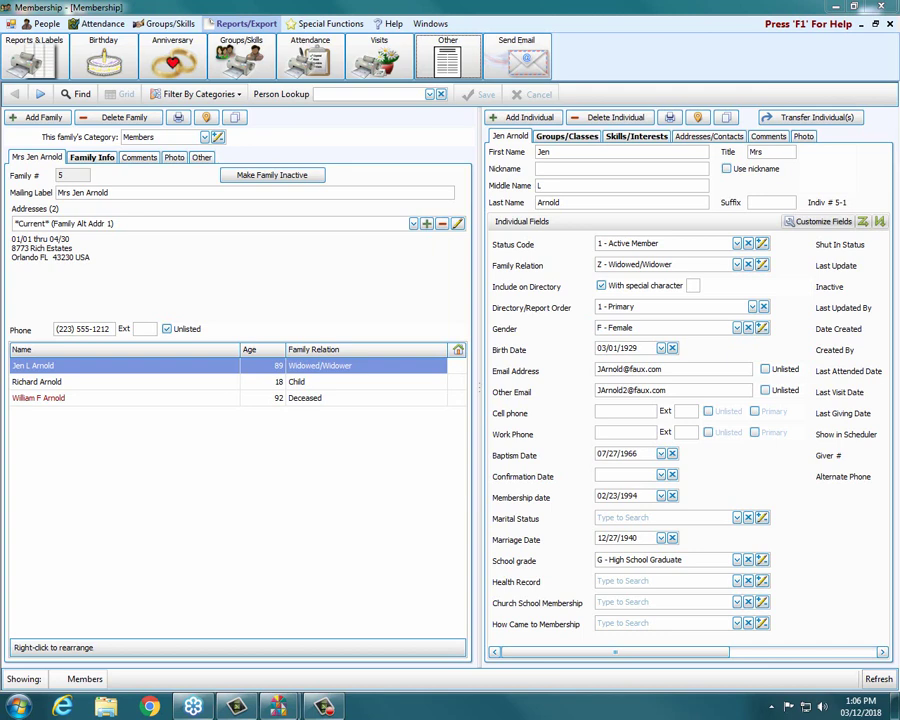
Filter By Categories to show only Members, leaving Visitors unchecked.
click(240, 94)
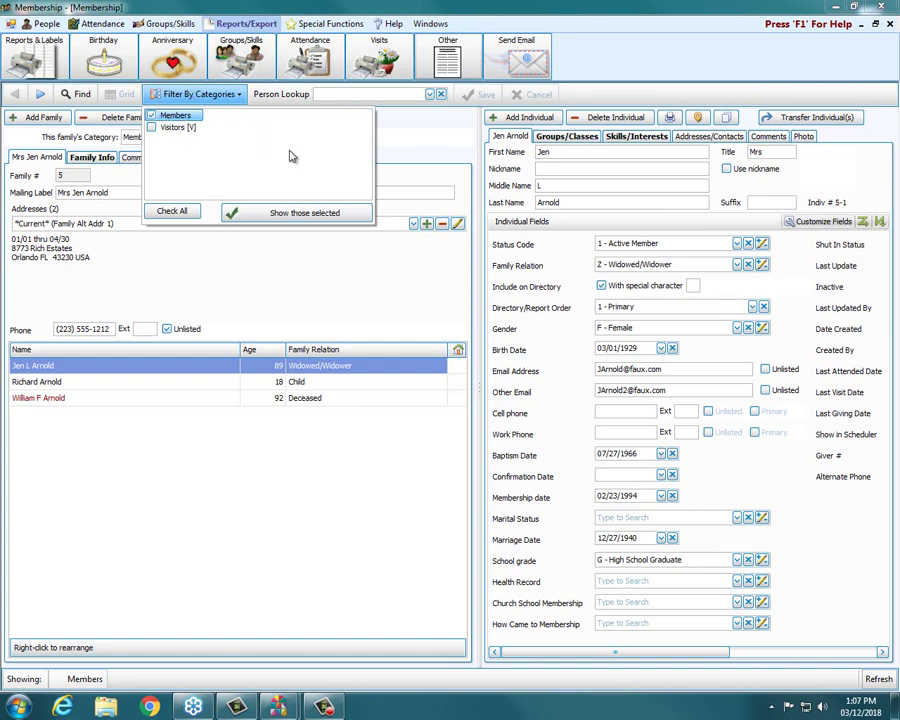
click(306, 214)
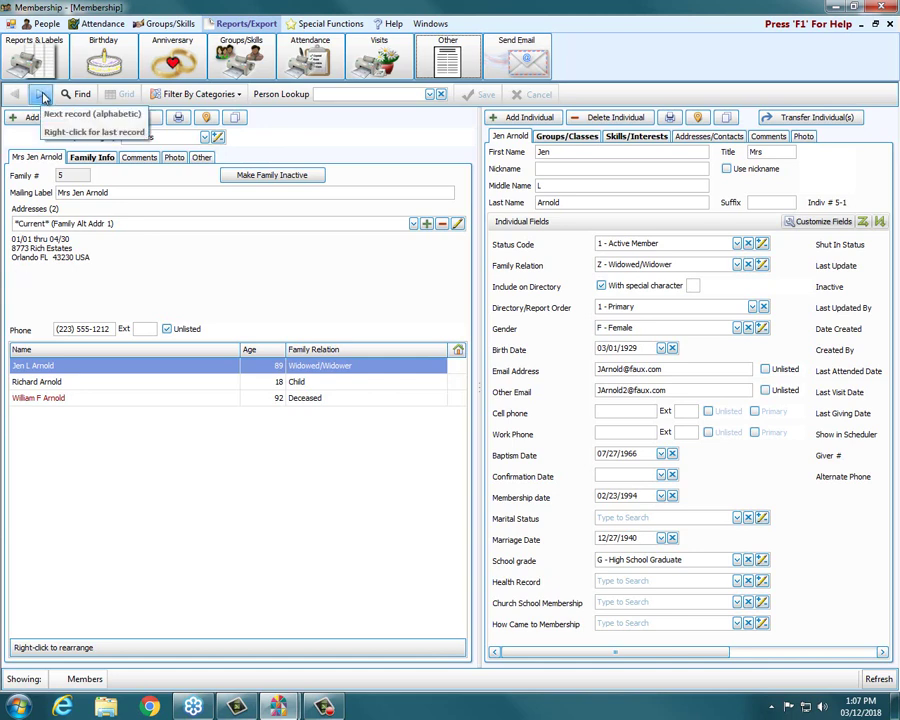
Step forward four family records, then tick Visitors in Filter By Categories.
click(41, 95)
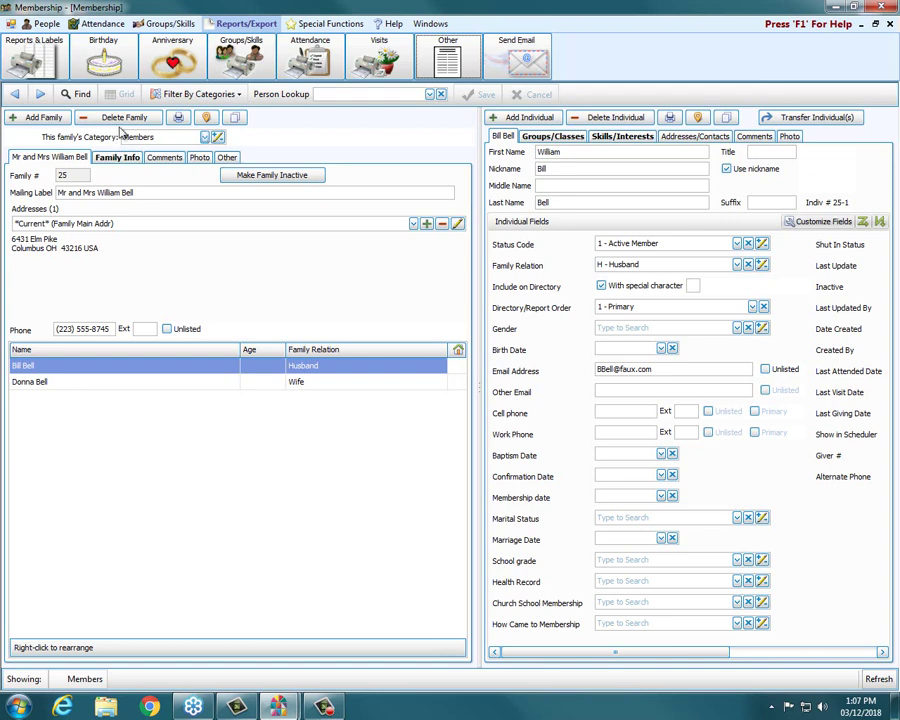
click(41, 94)
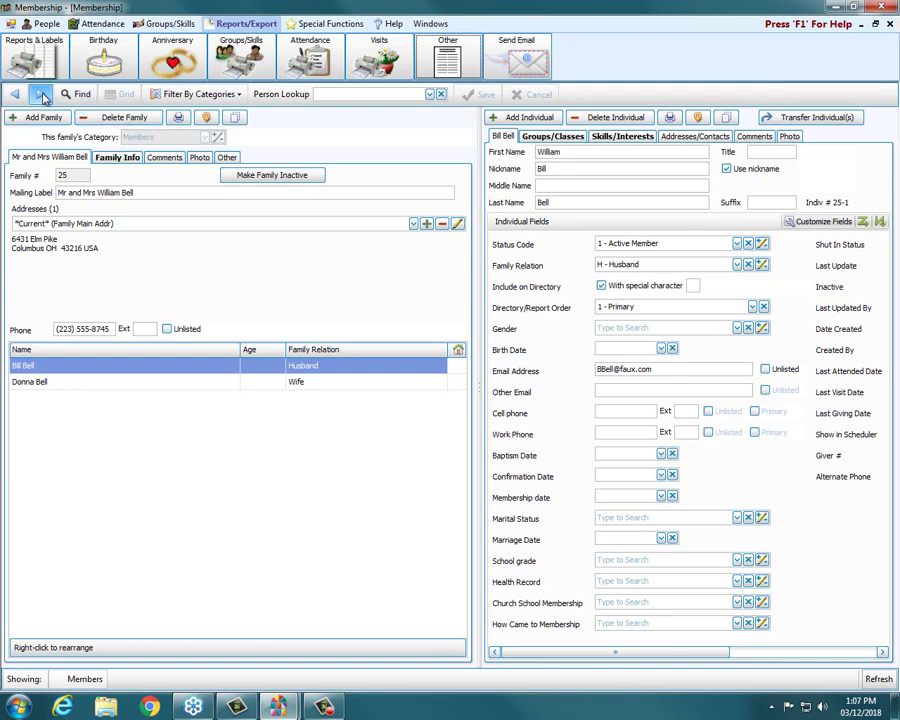
click(41, 94)
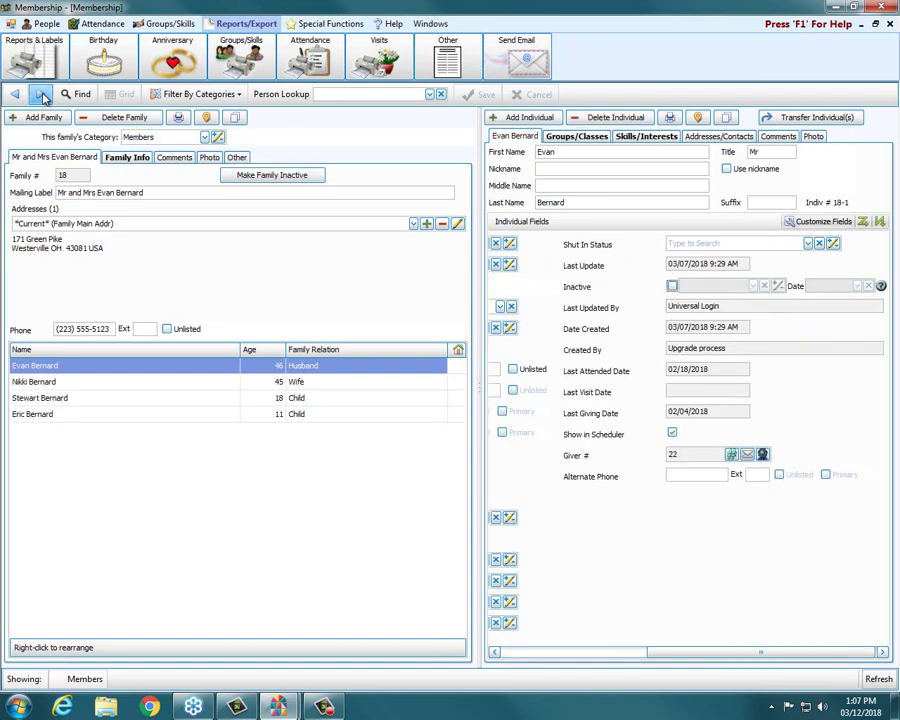
click(41, 94)
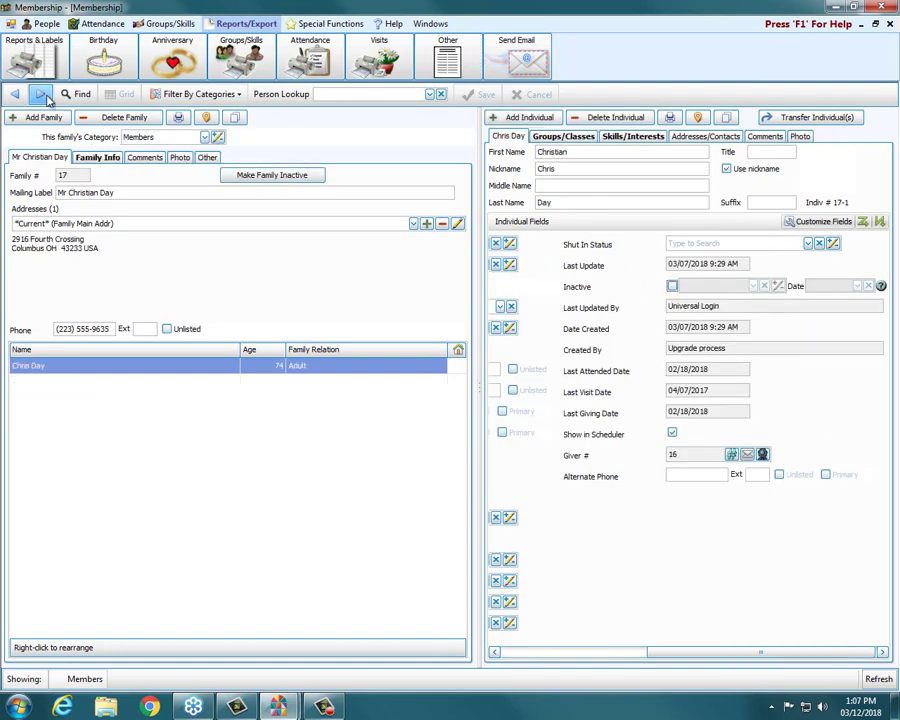
click(239, 94)
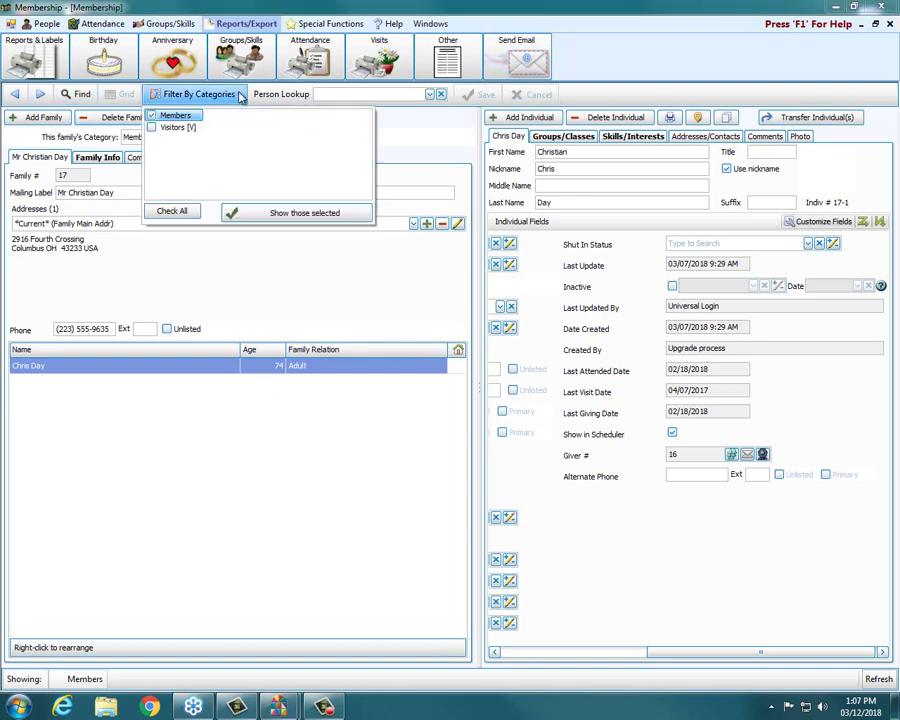
click(152, 128)
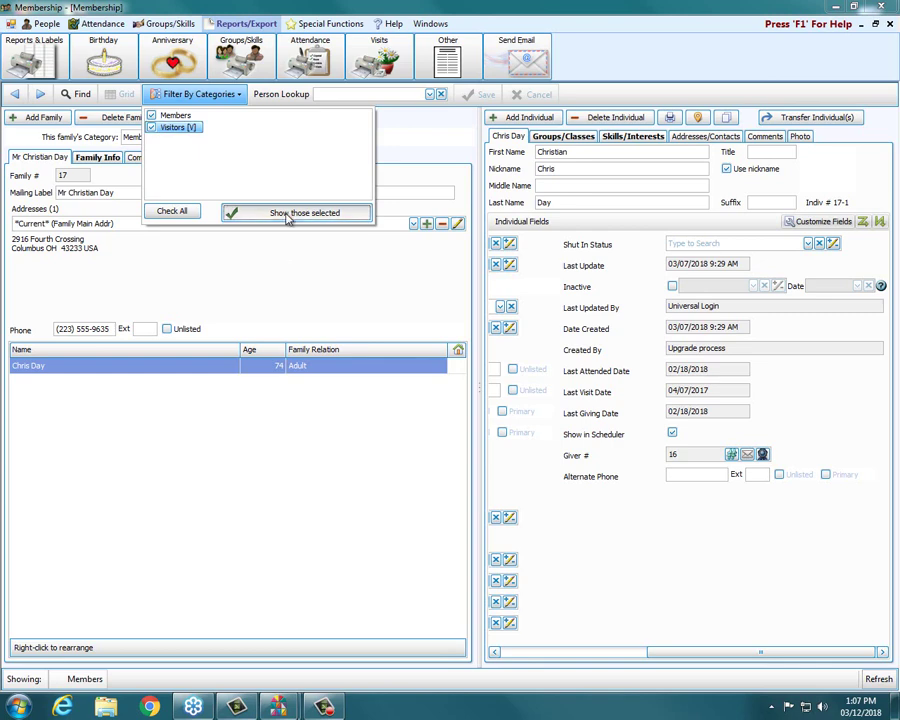
Apply the category filter with both Members and Visitors selected via 'Show those selected'.
click(288, 214)
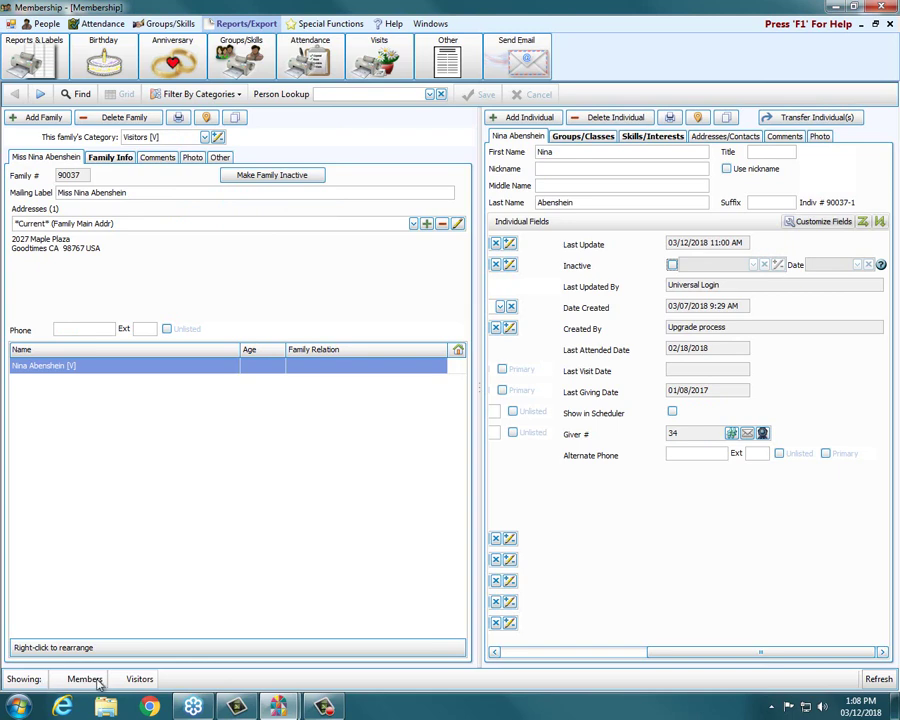
Advance two records to a Visitors family and open its 'This family's Category' dropdown.
click(42, 97)
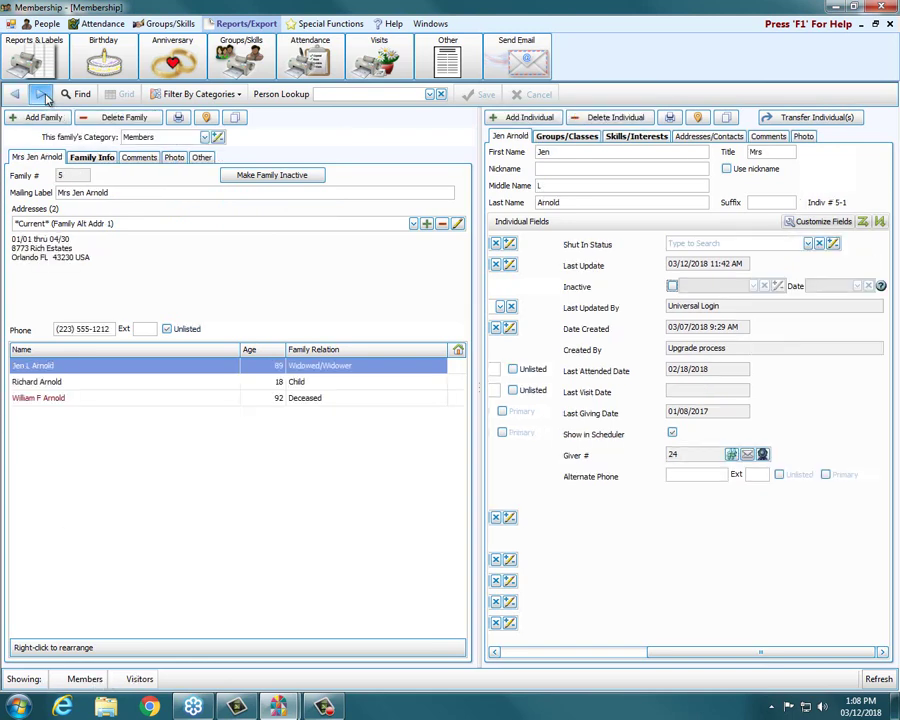
click(42, 96)
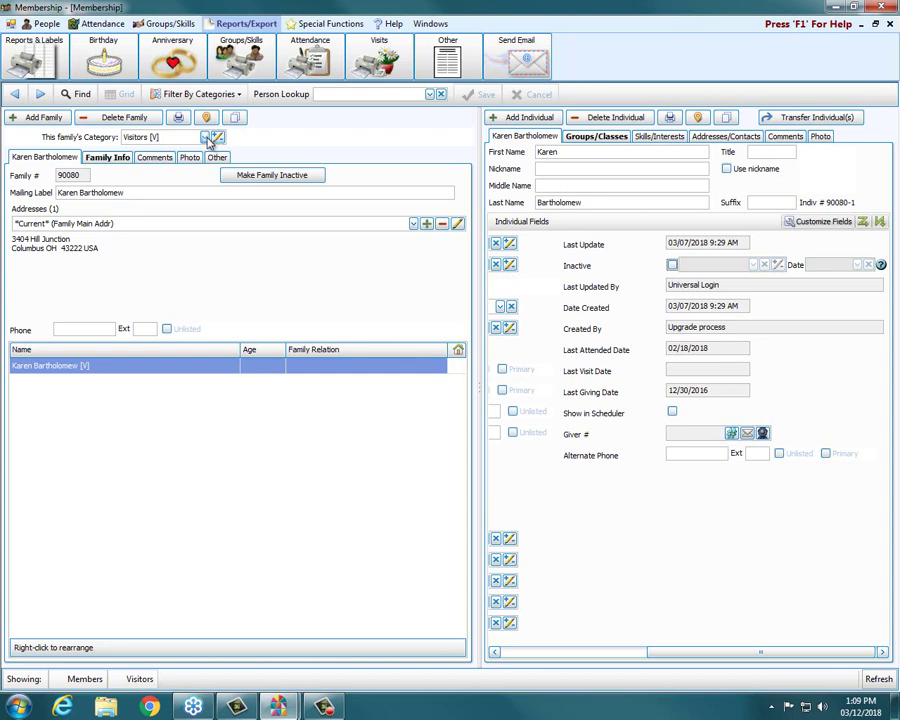
click(206, 139)
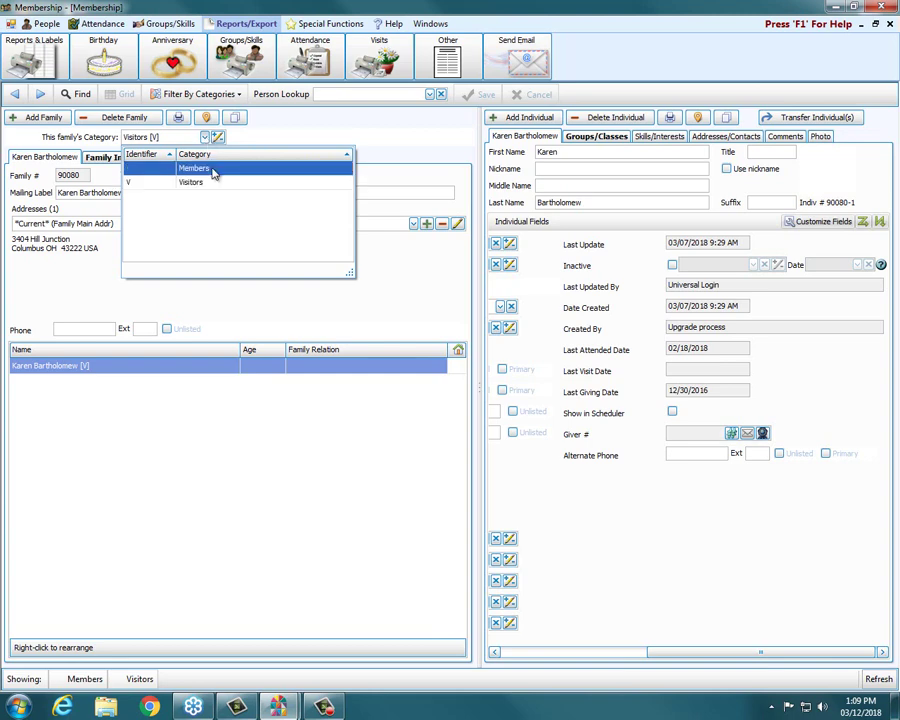
Pick Members as this visitor family's category in the 'This family's Category' dropdown.
click(213, 170)
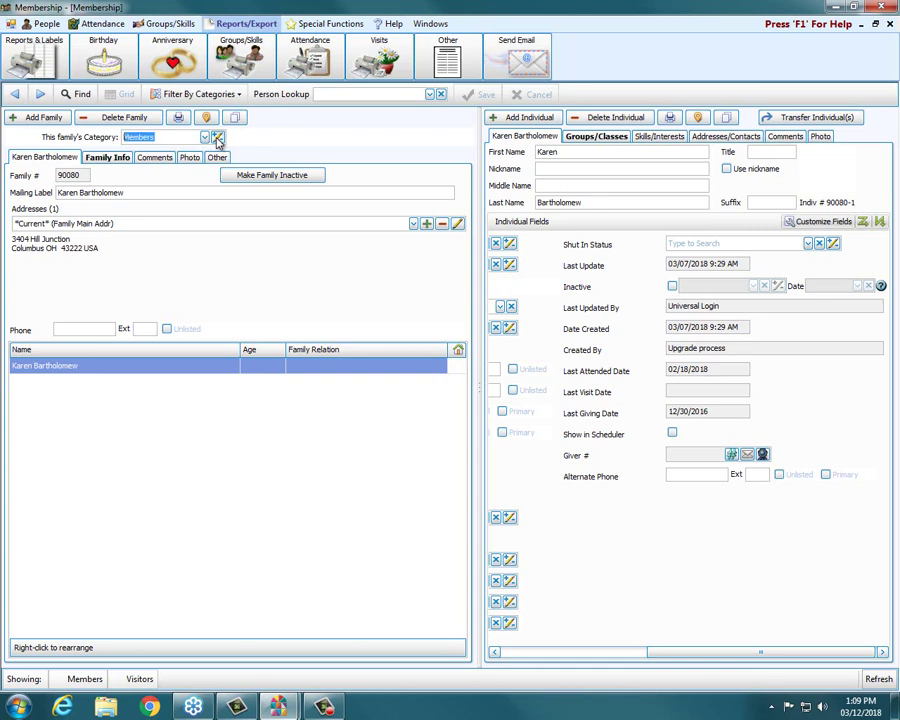
Add a new family category with code 1 and description Inactive, and save it.
click(218, 139)
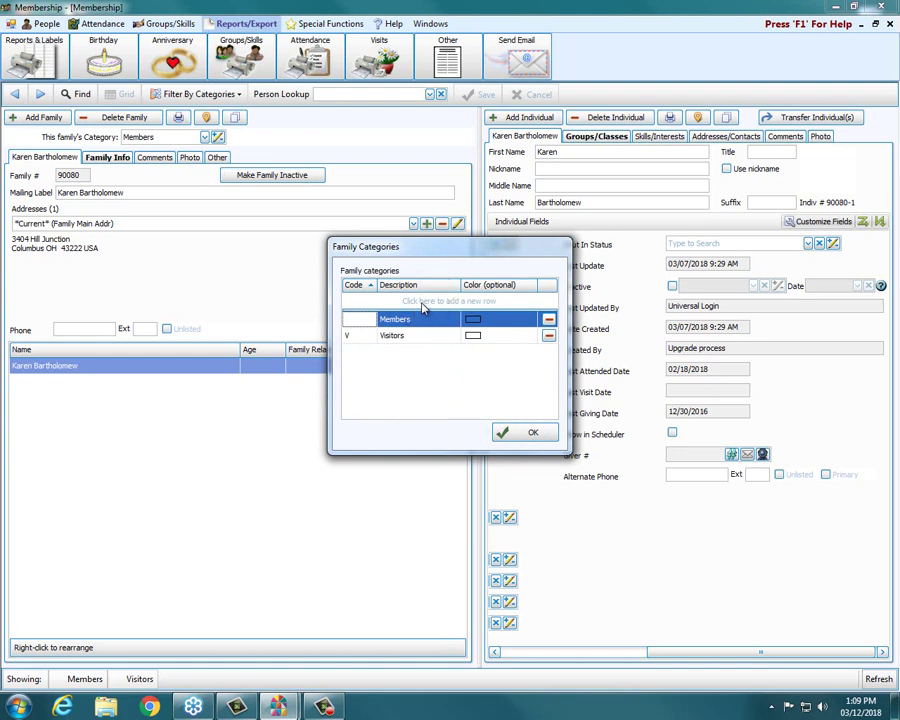
click(422, 302)
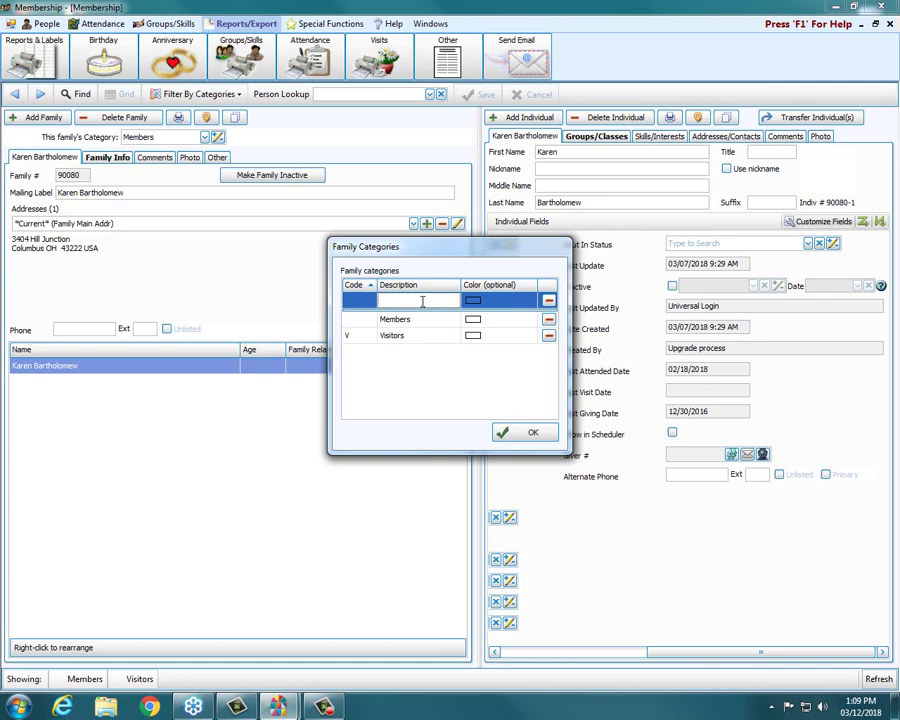
click(370, 302)
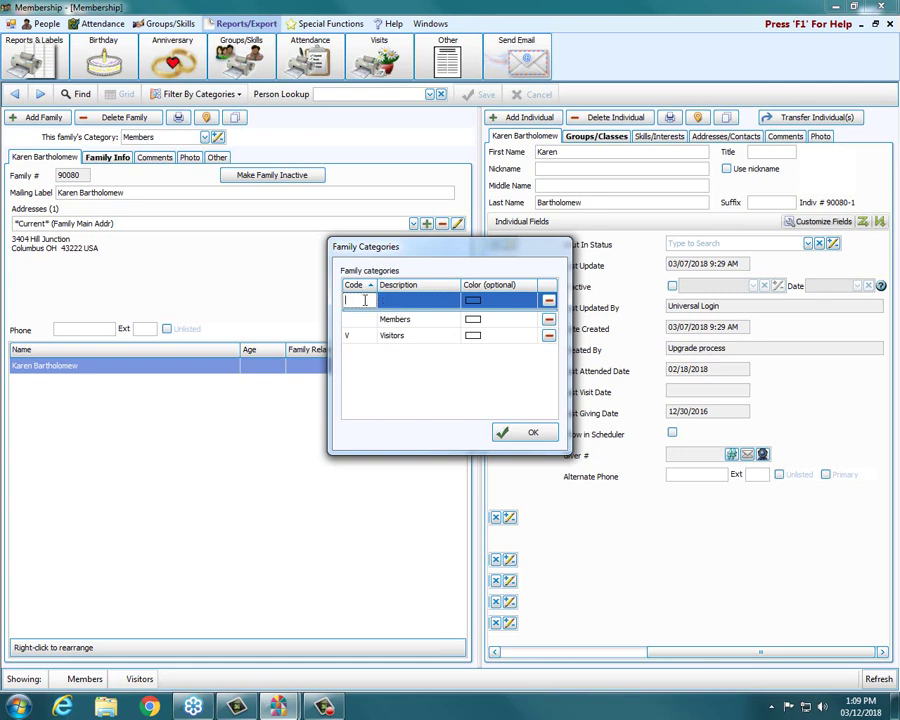
text(1)
key(Tab)
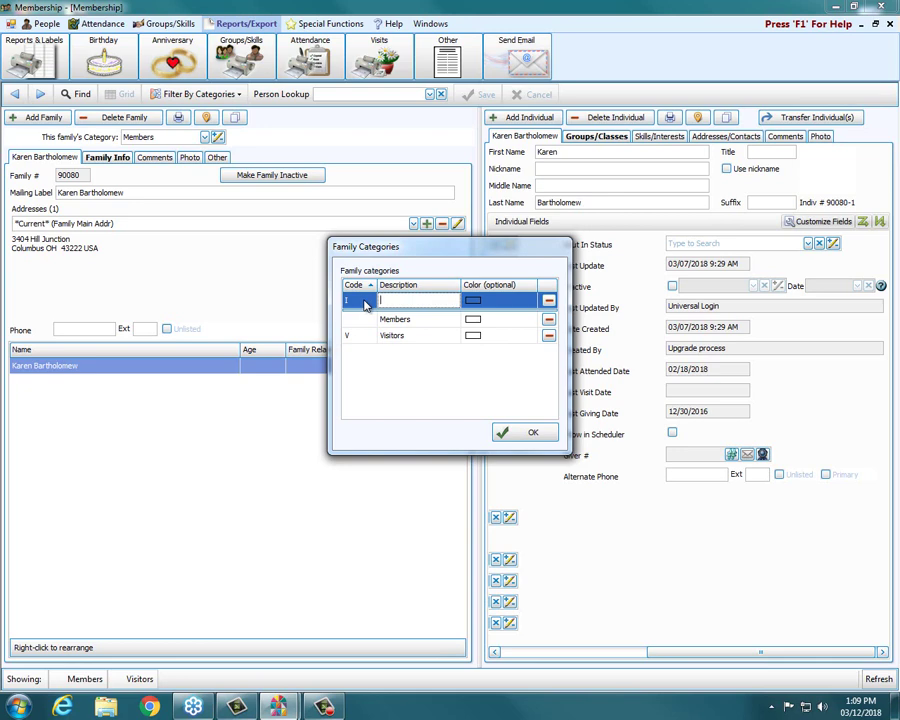
text(Inactive)
click(519, 436)
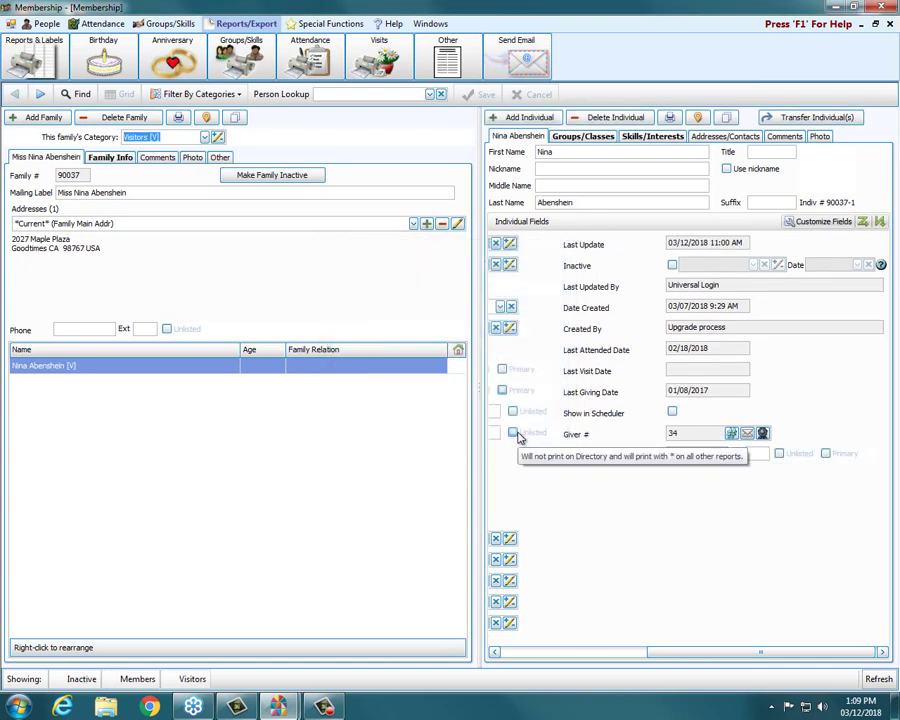
Attempt to delete the in-use Members category and dismiss the warning.
click(217, 137)
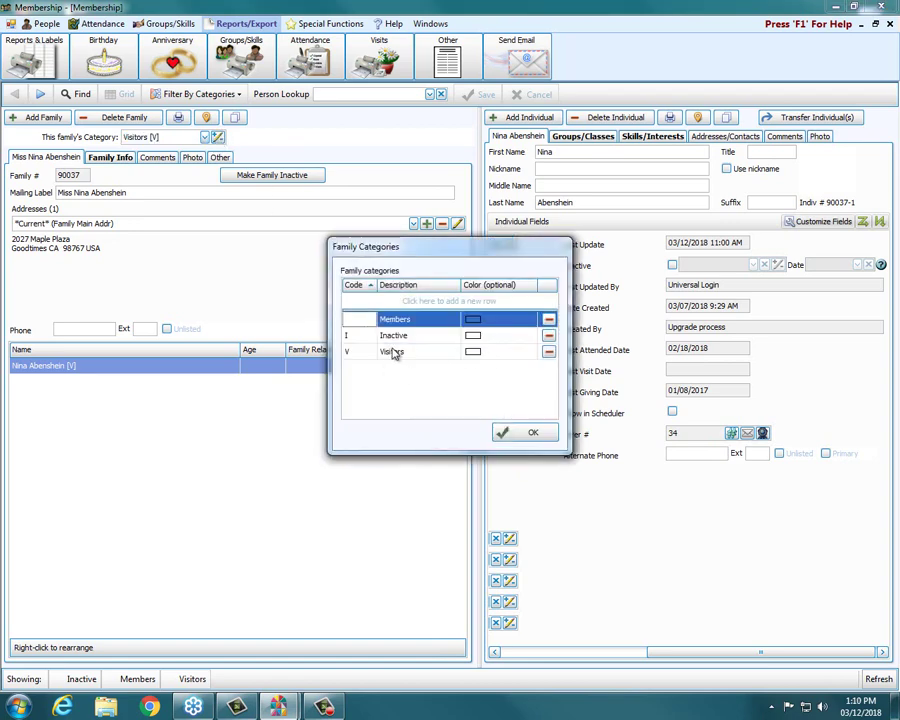
click(548, 320)
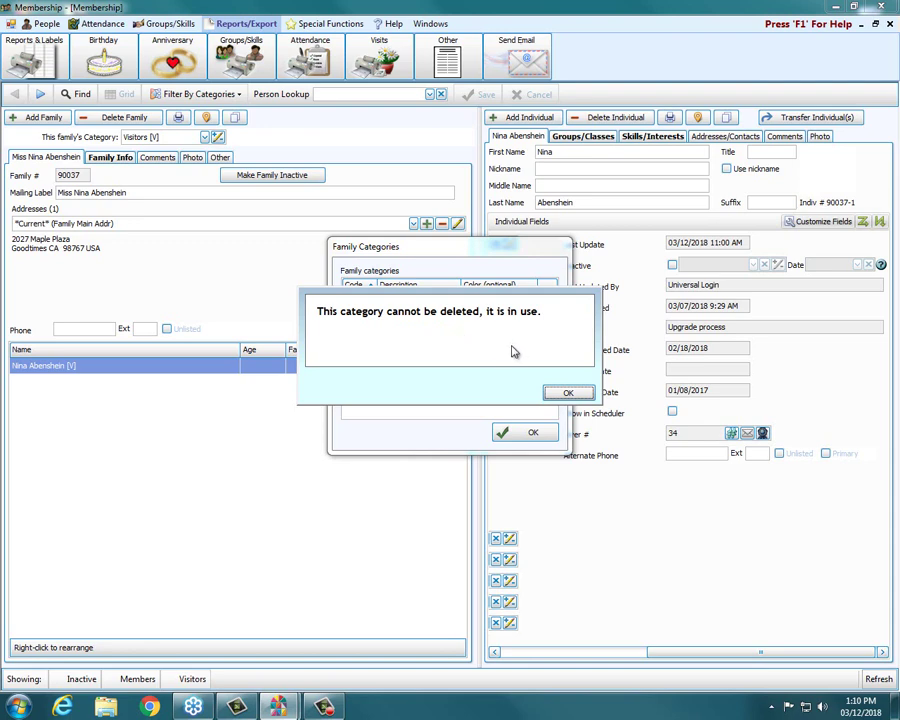
click(566, 393)
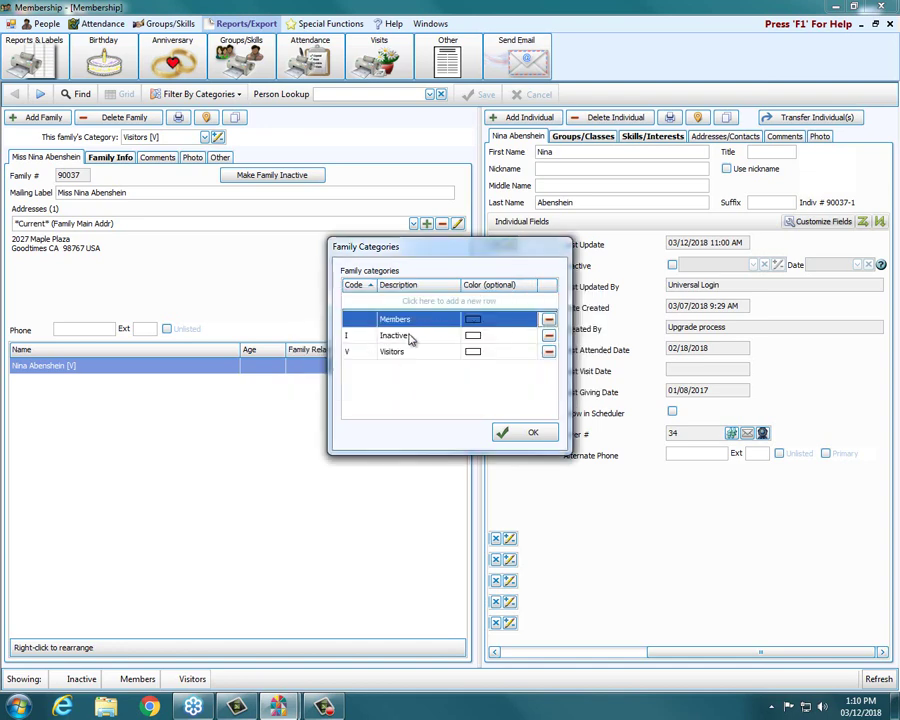
Delete the Inactive category, leaving Members and Visitors, and keep the changes.
click(550, 340)
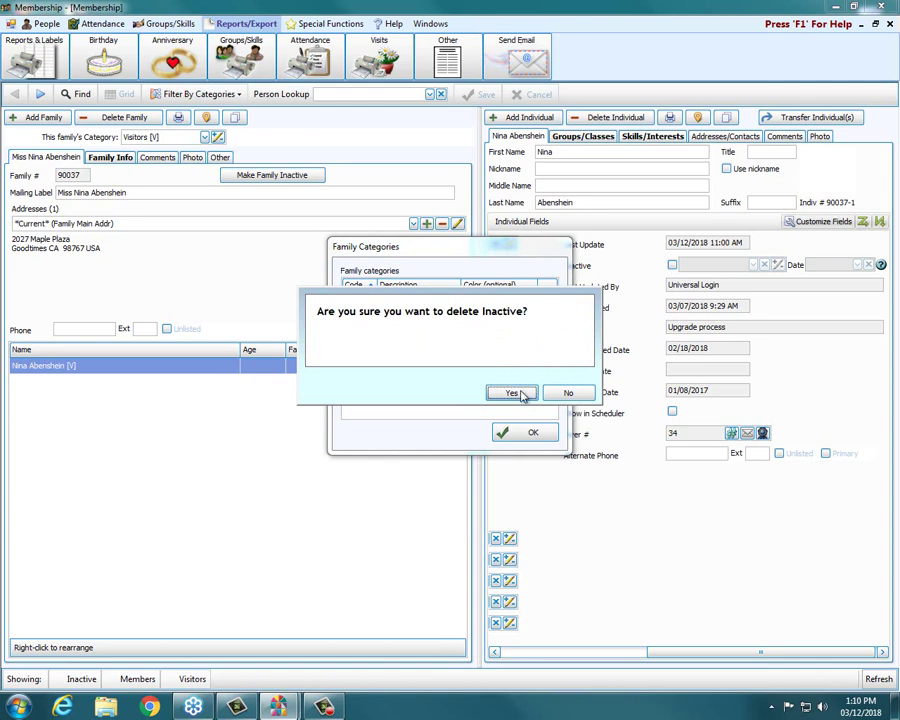
click(519, 394)
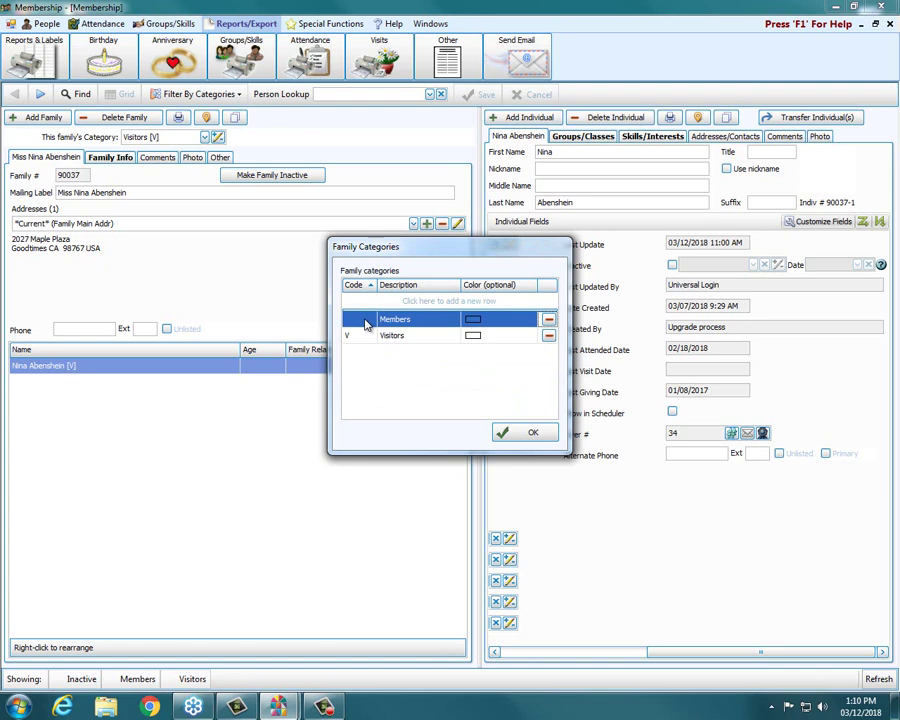
click(365, 320)
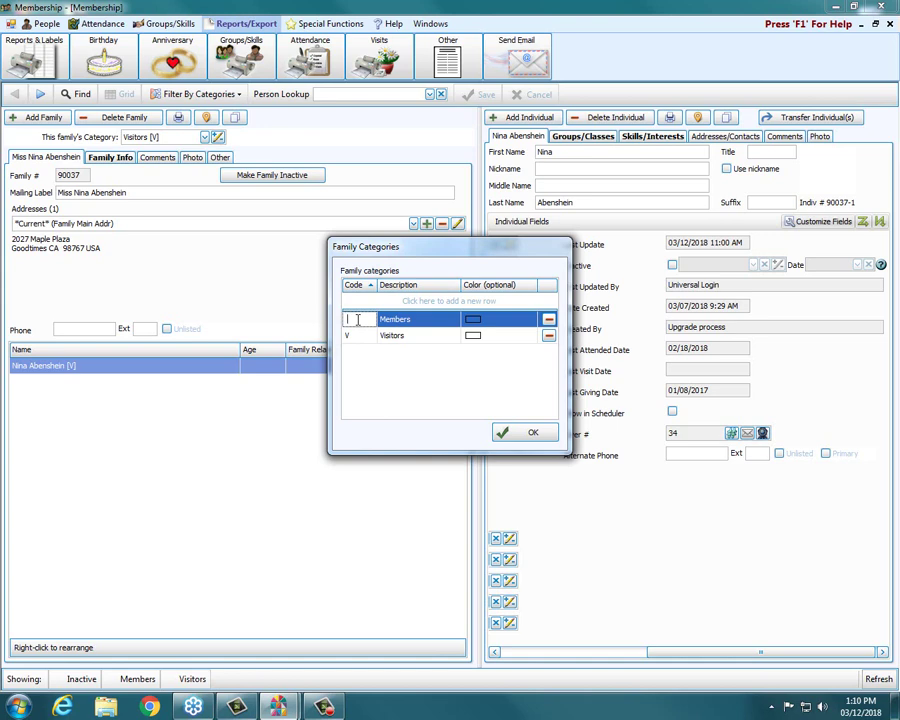
click(358, 335)
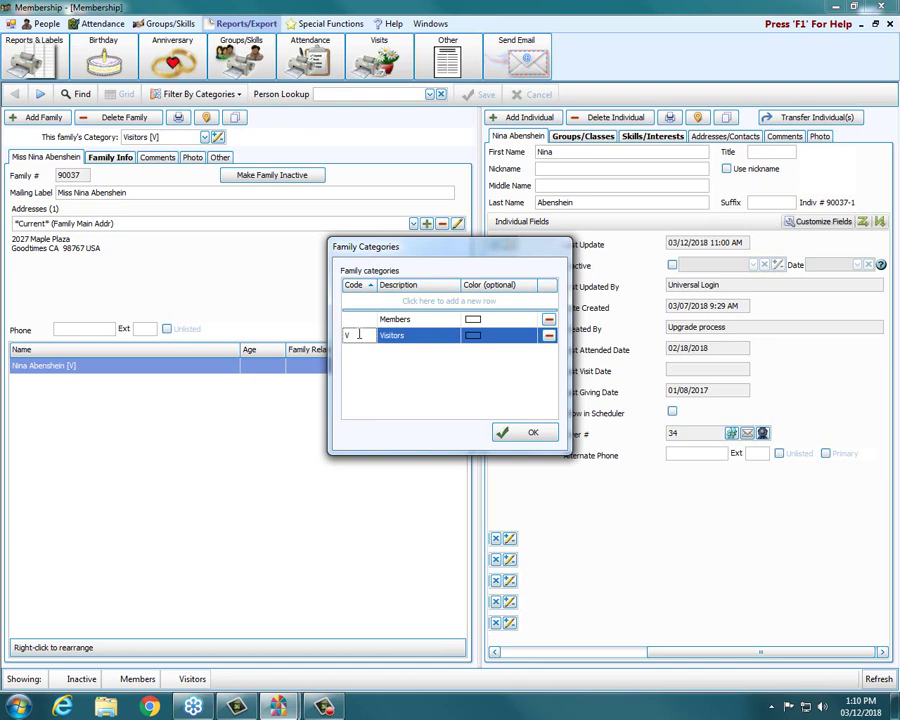
click(533, 432)
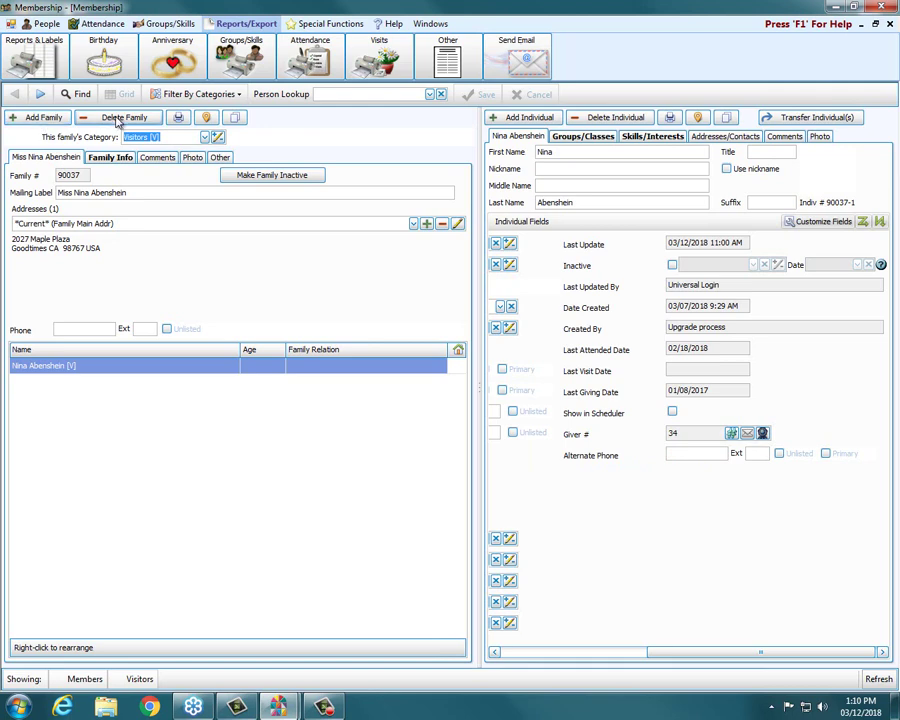
click(32, 119)
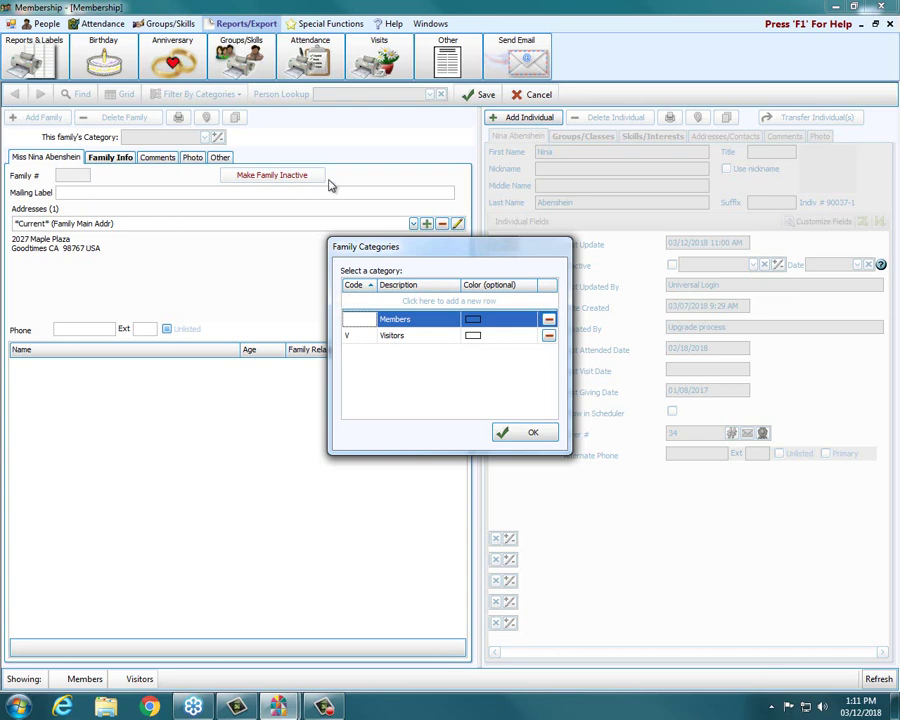
click(400, 320)
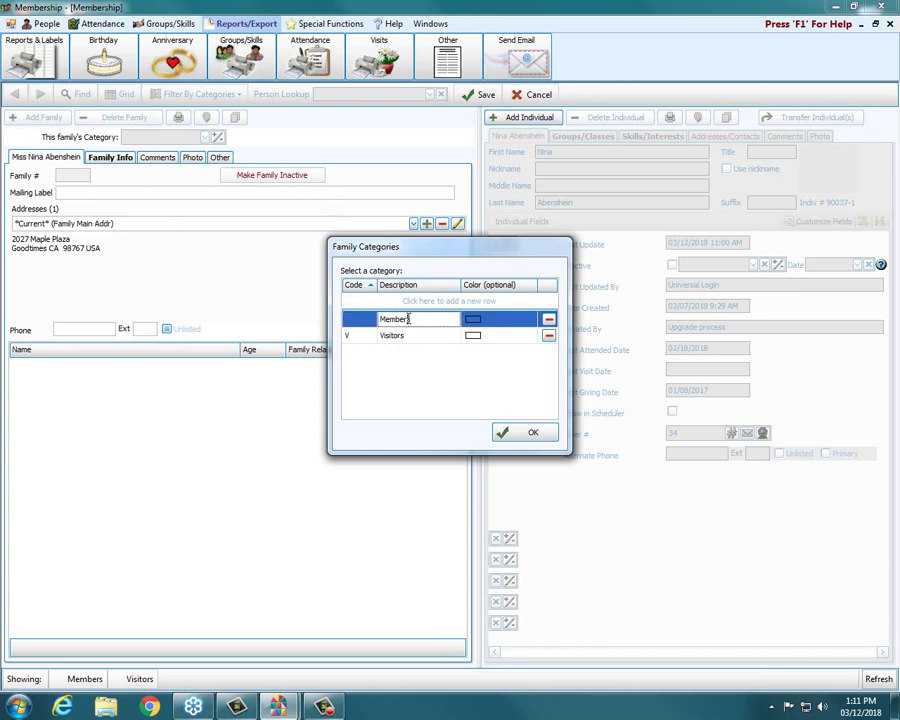
click(521, 433)
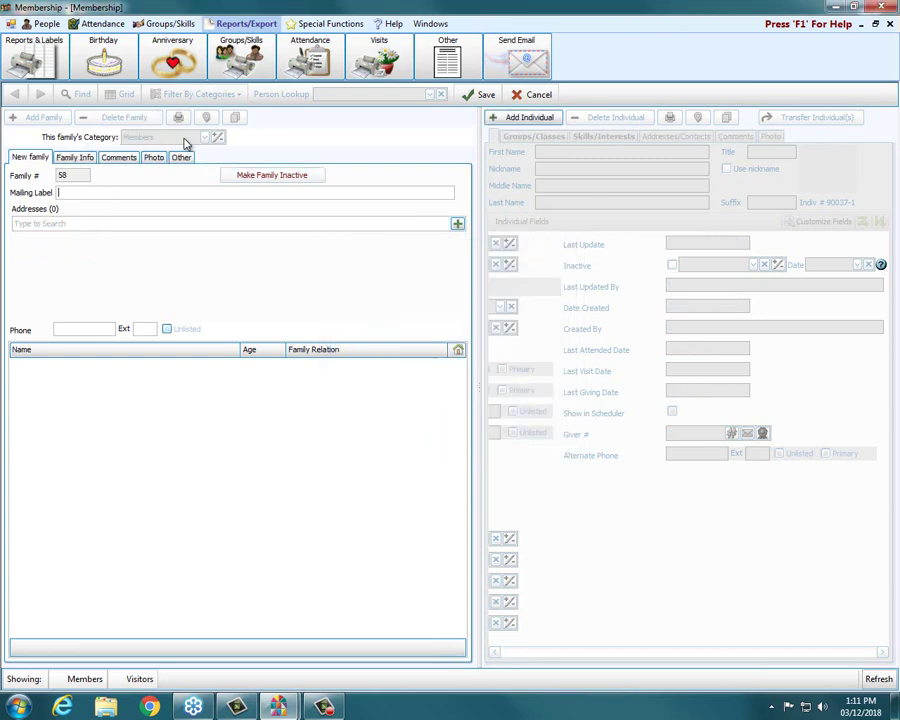
click(97, 191)
click(521, 96)
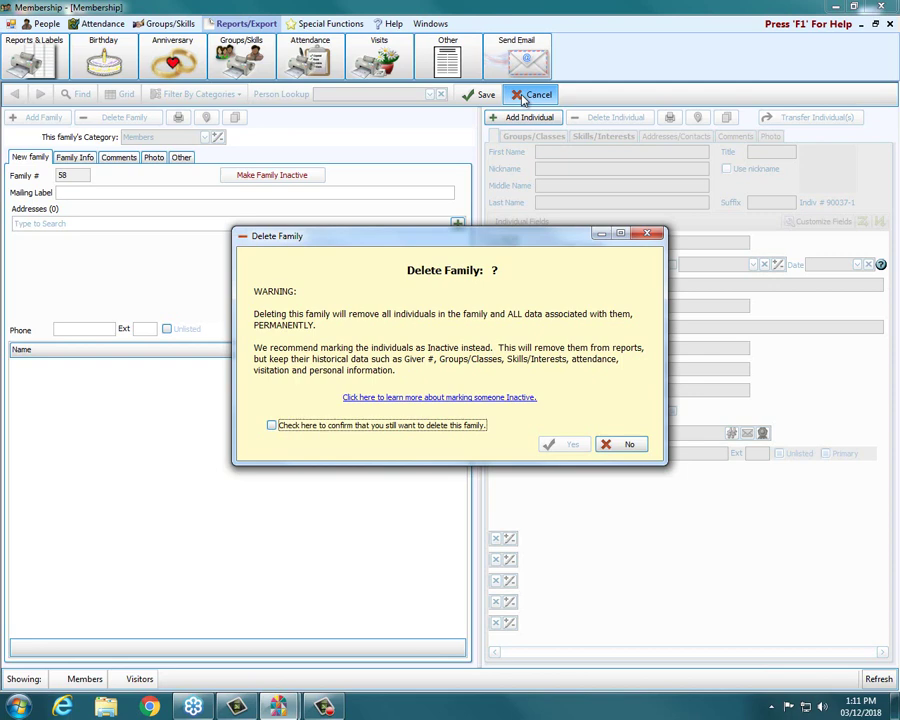
click(273, 426)
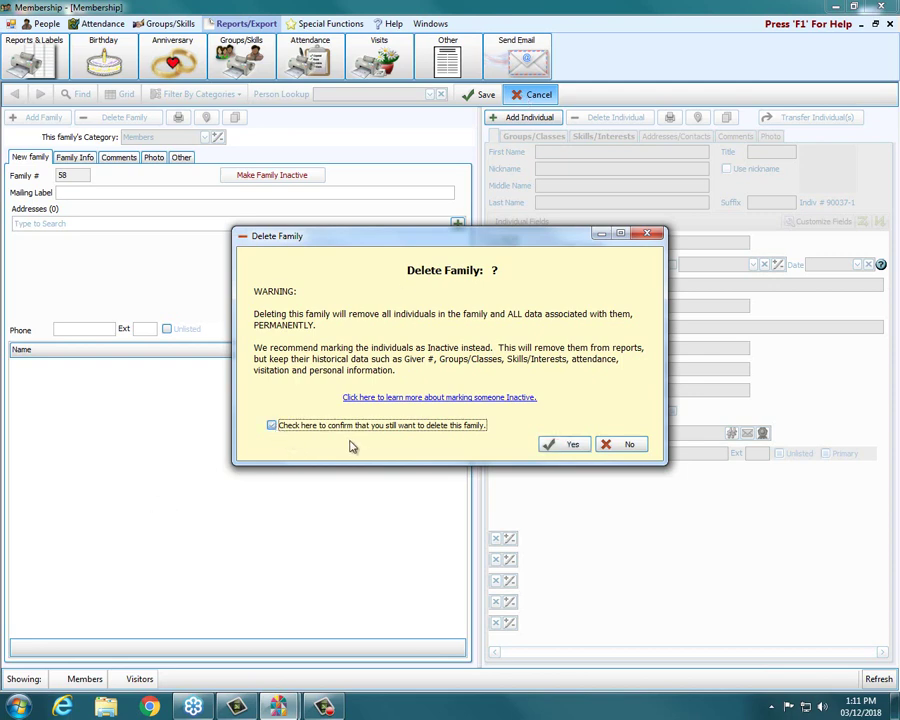
click(555, 445)
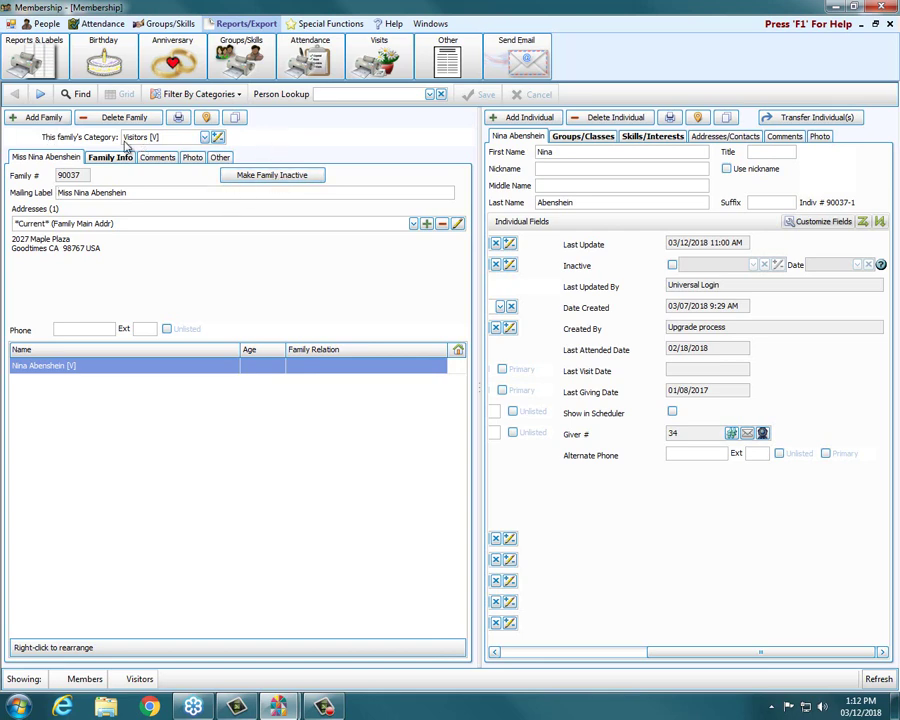
Browse forward four family records, then back three to land on Family 5.
click(41, 94)
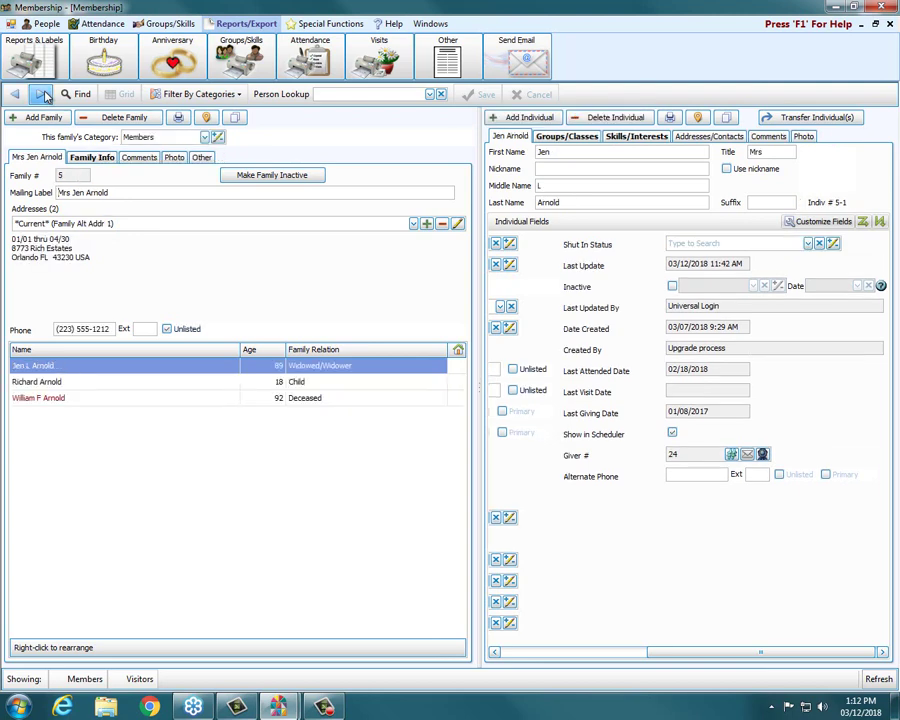
click(43, 94)
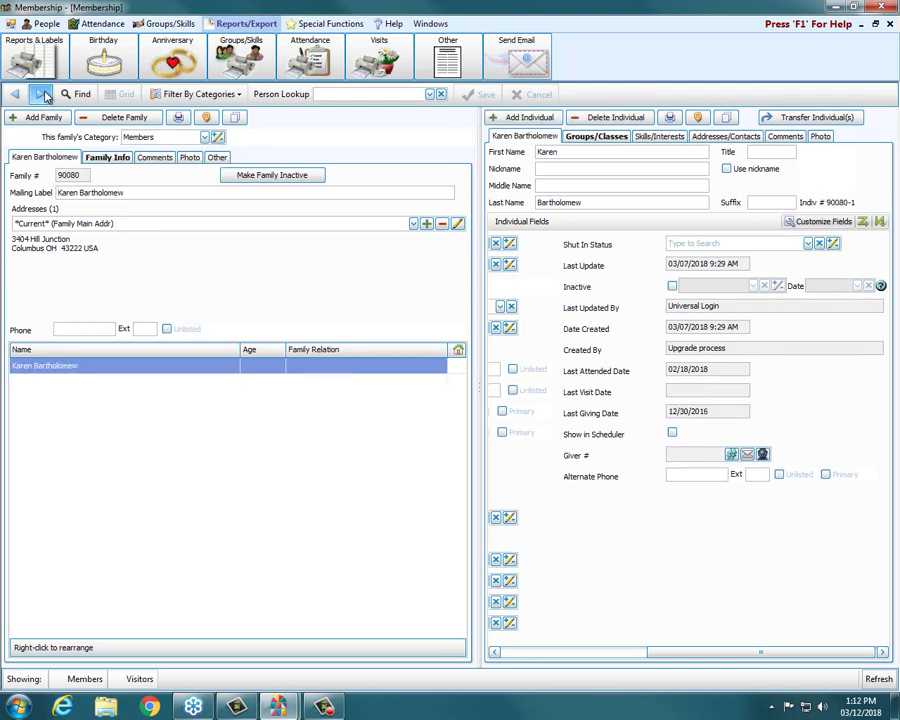
click(43, 94)
click(43, 94)
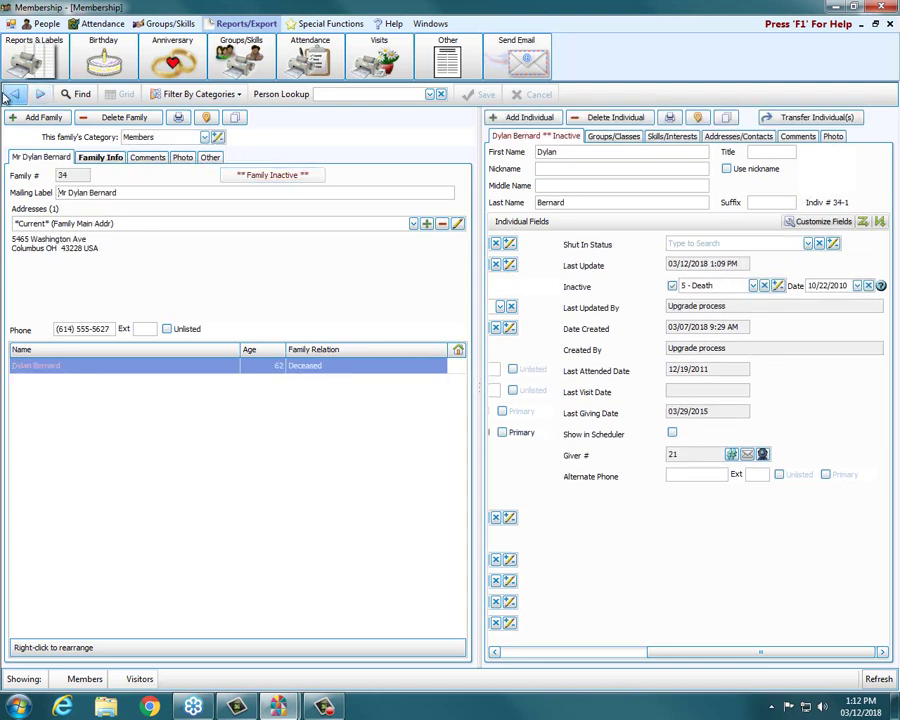
click(12, 94)
click(10, 95)
click(10, 95)
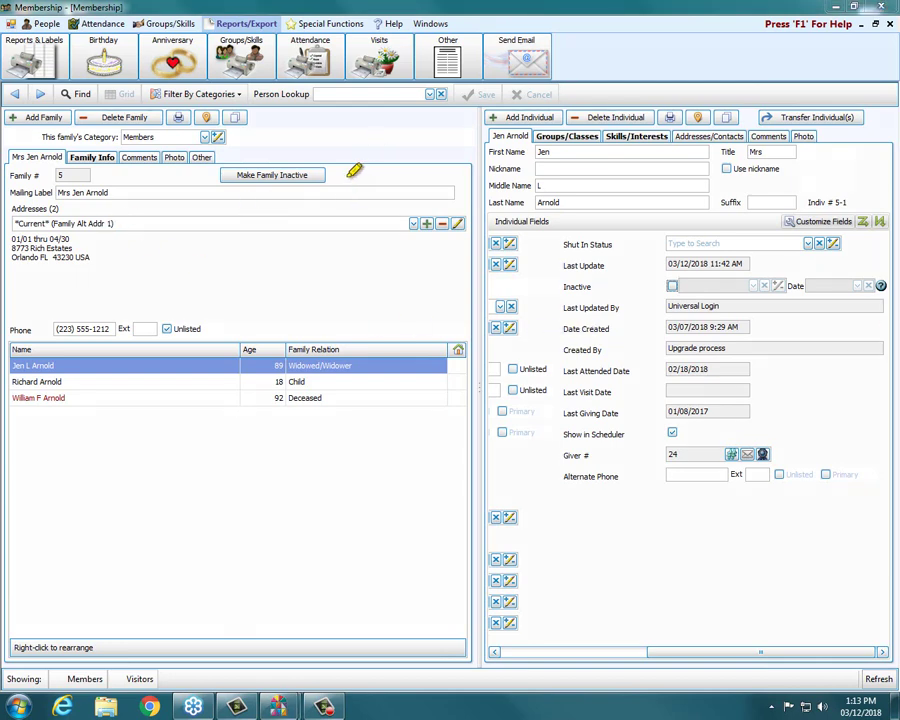
Mark Family 5 inactive with reason 1 - Left area, dated 03/12/2018.
mouse_move(355, 172)
mouse_down()
mouse_move(215, 137)
mouse_move(227, 213)
mouse_move(351, 157)
mouse_up()
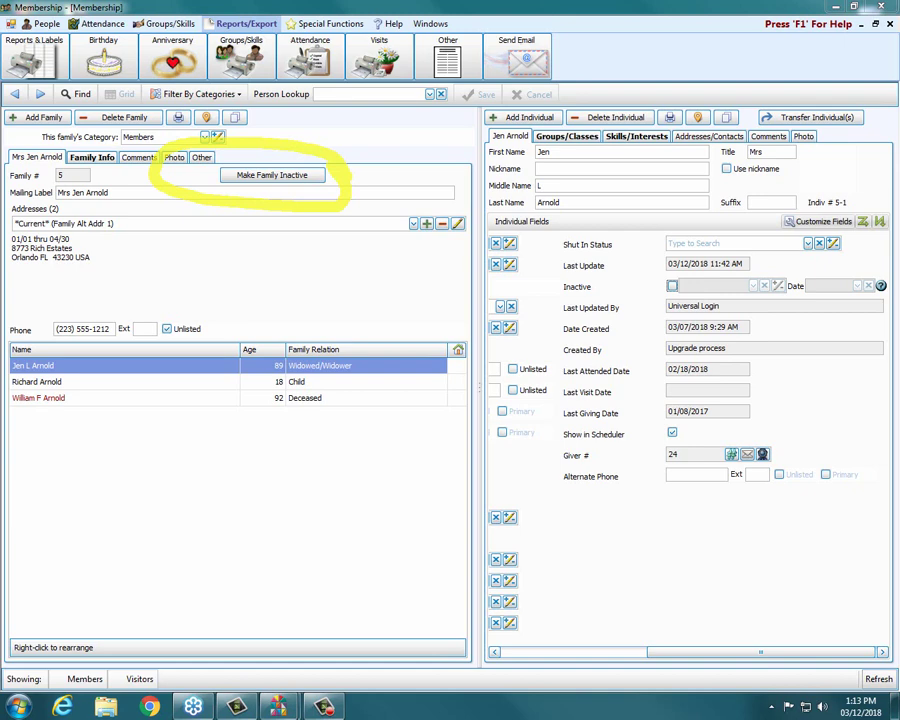
click(294, 177)
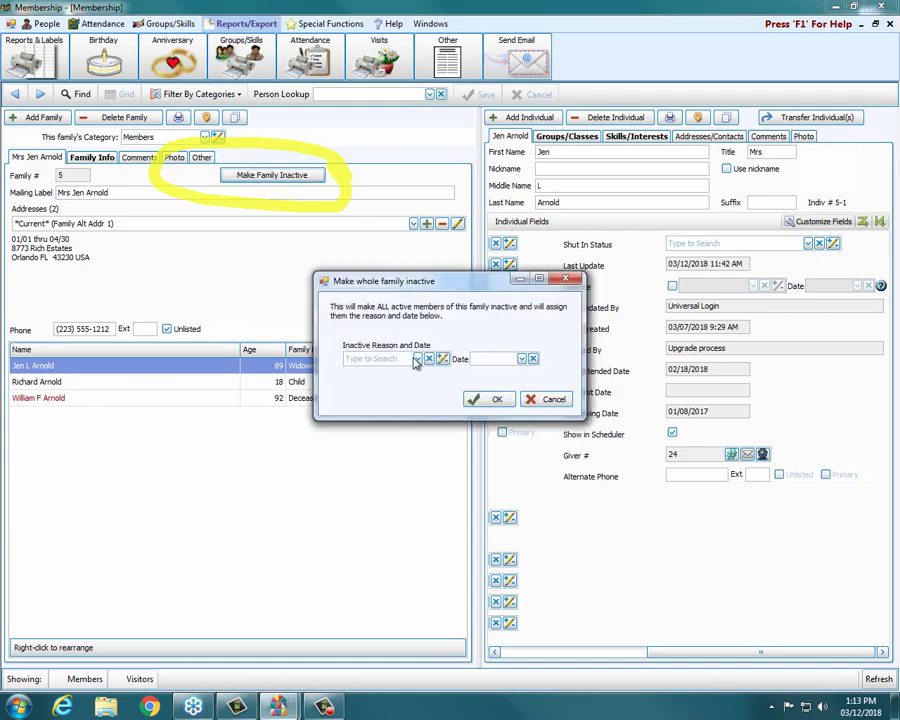
click(419, 359)
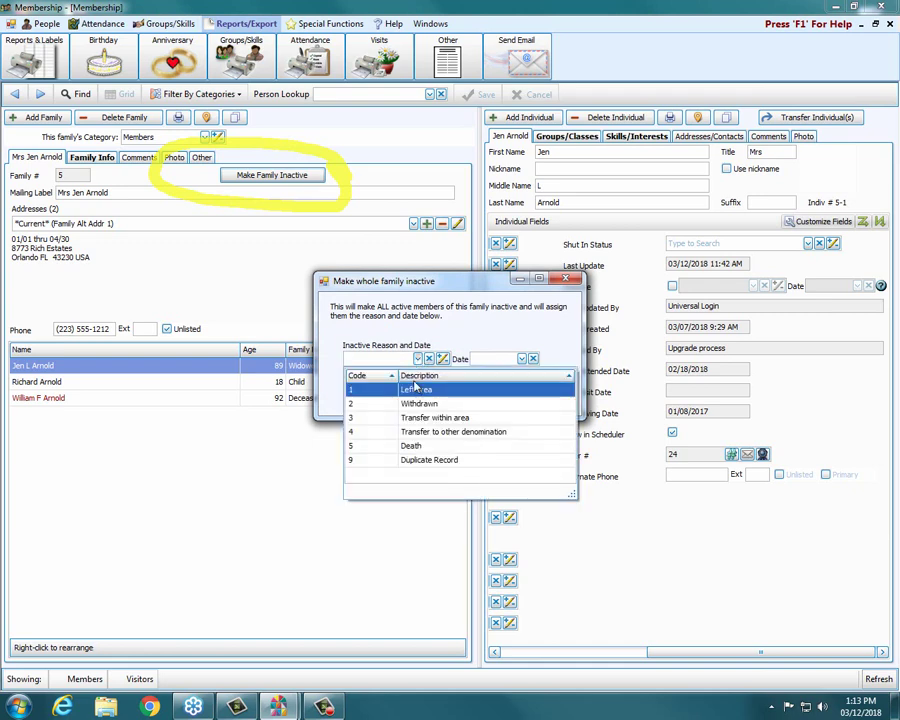
click(414, 390)
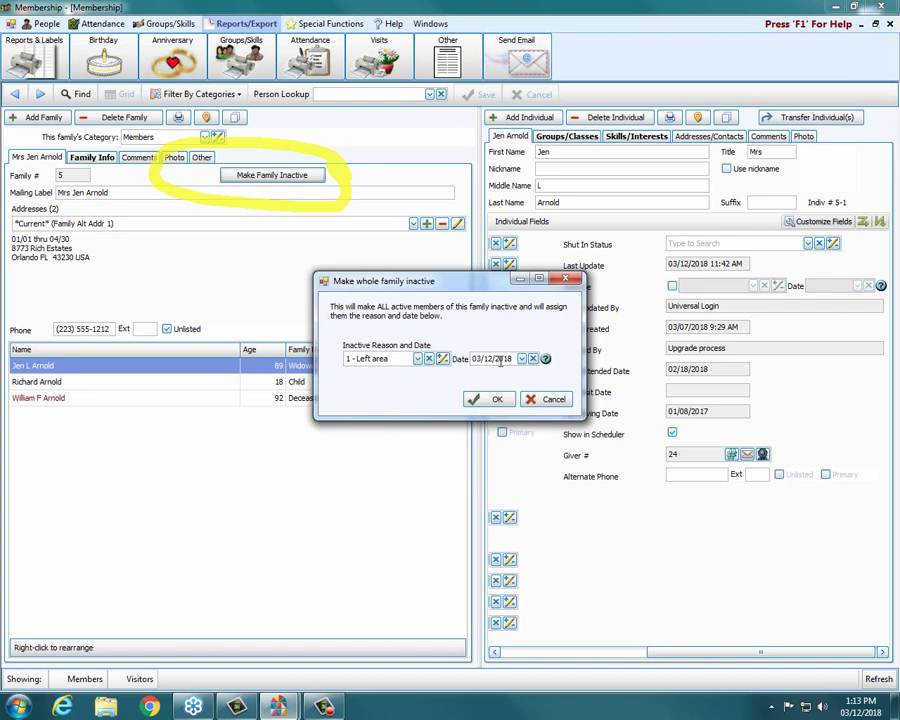
click(498, 399)
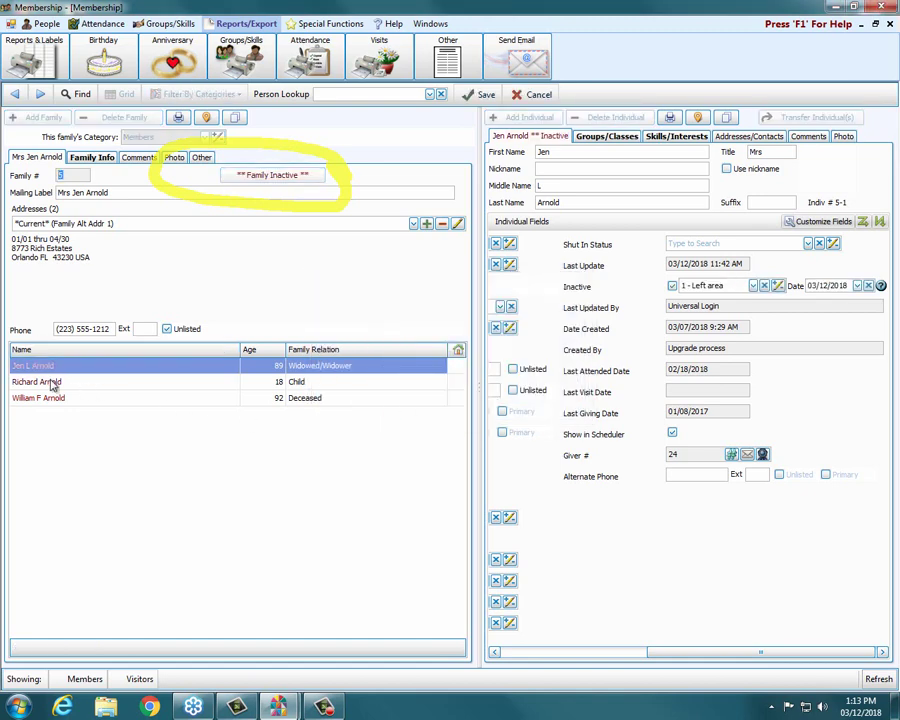
click(86, 383)
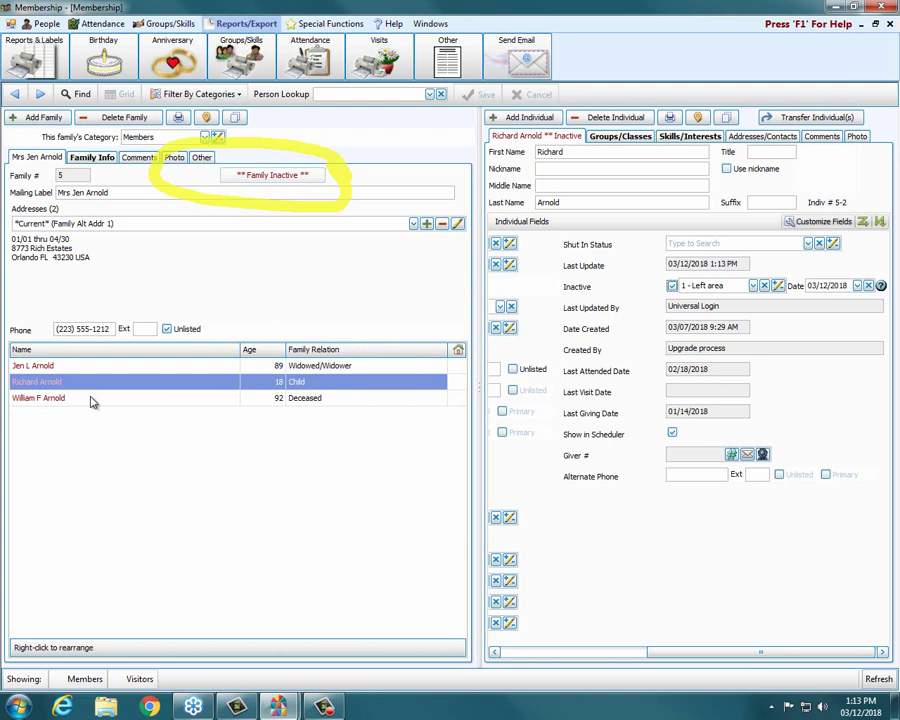
click(90, 399)
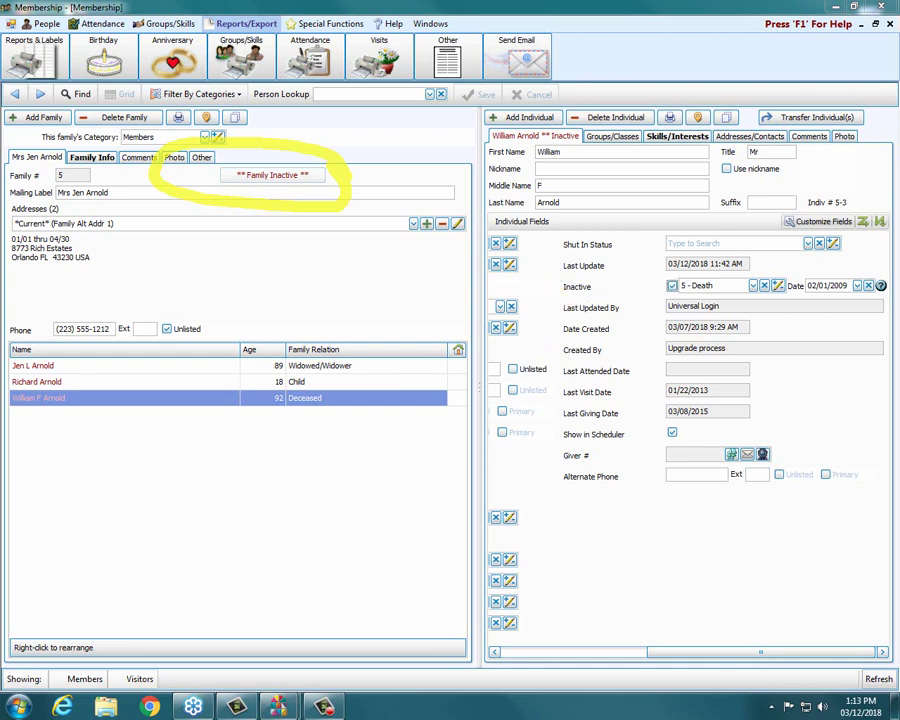
mouse_move(893, 286)
mouse_down()
mouse_move(735, 268)
mouse_move(550, 280)
mouse_move(710, 297)
mouse_move(881, 284)
mouse_up()
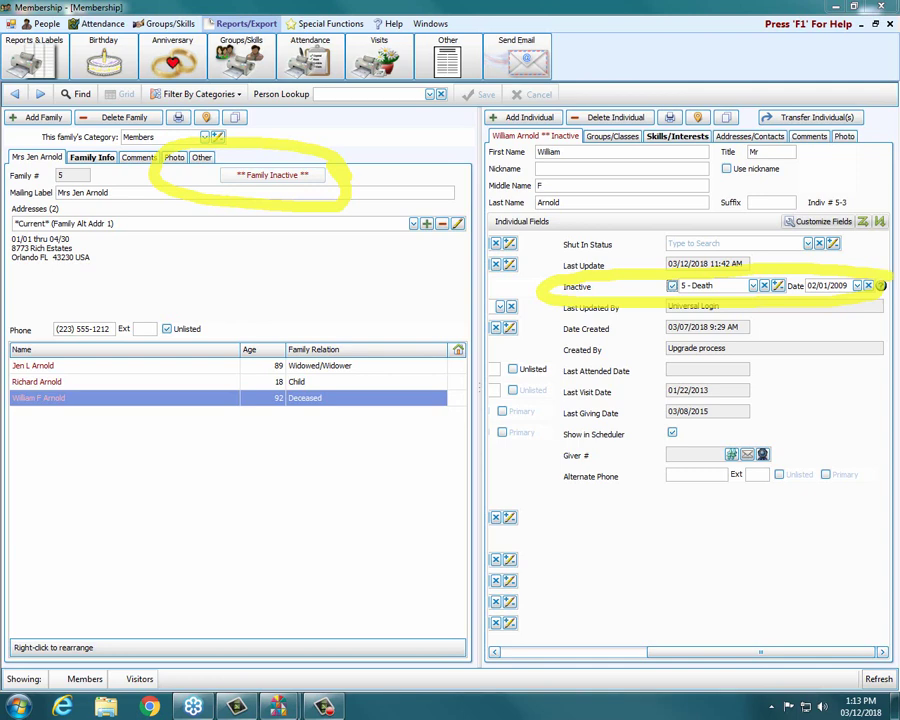
click(90, 367)
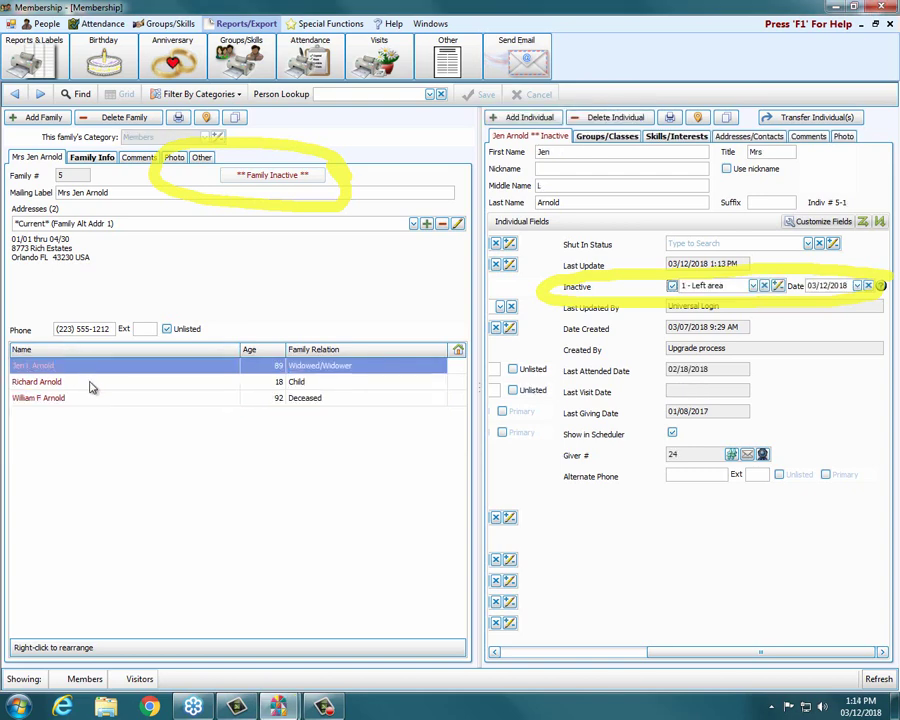
click(90, 385)
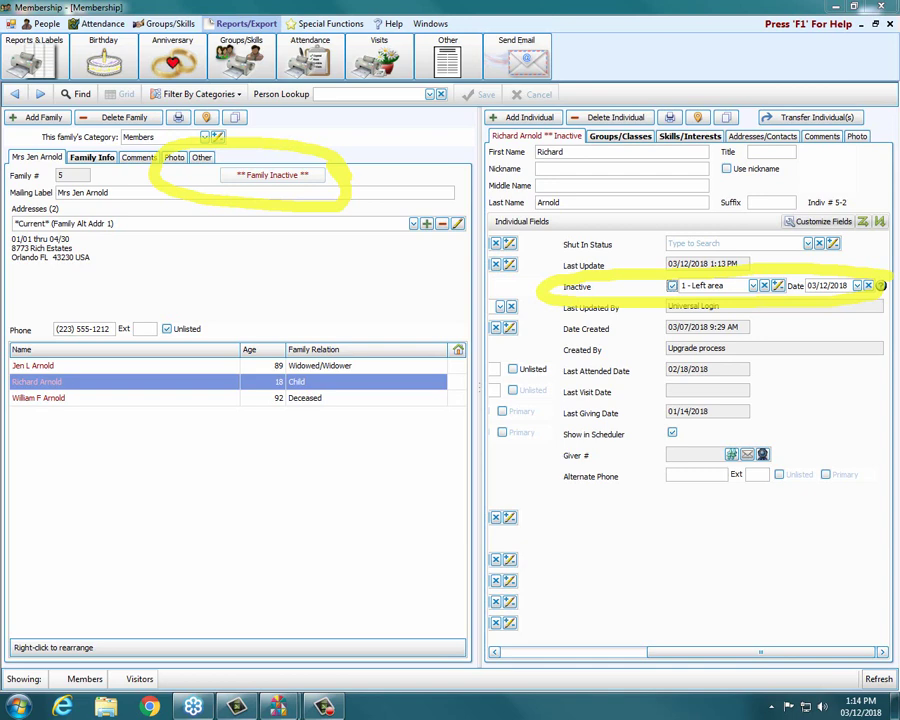
key(Escape)
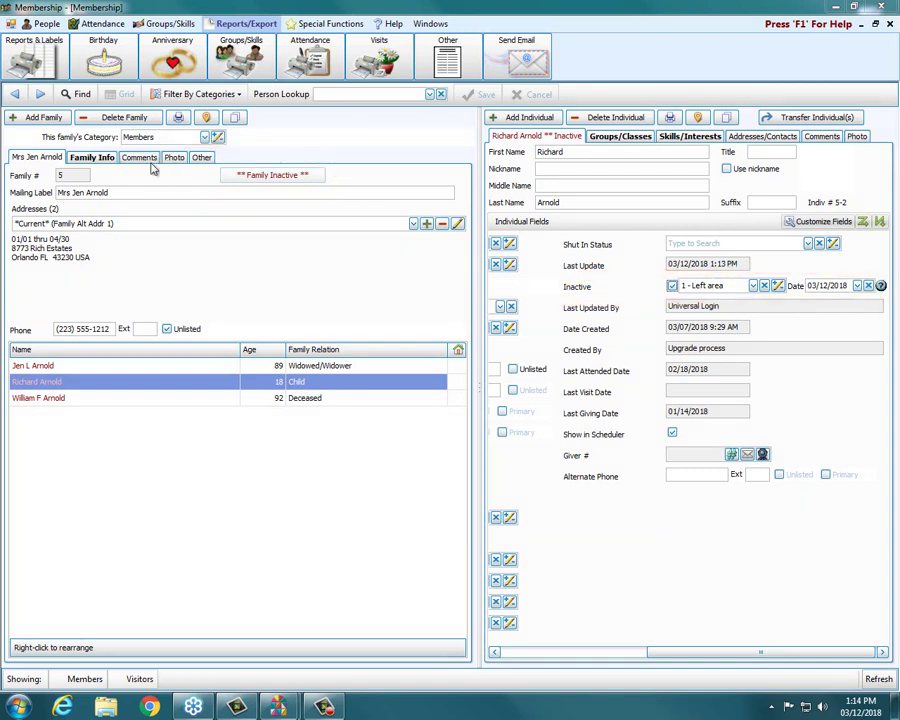
Go back to the single-member visitor family and view its Family Main address without changes.
click(16, 95)
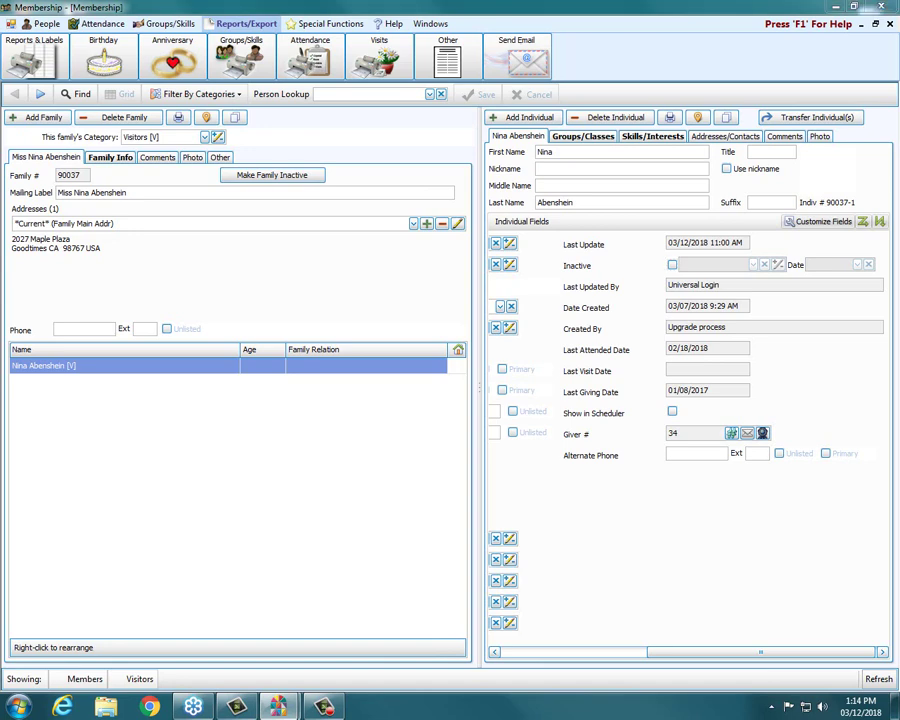
mouse_move(353, 155)
mouse_down()
mouse_move(245, 145)
mouse_move(207, 181)
mouse_move(379, 151)
mouse_move(315, 115)
mouse_up()
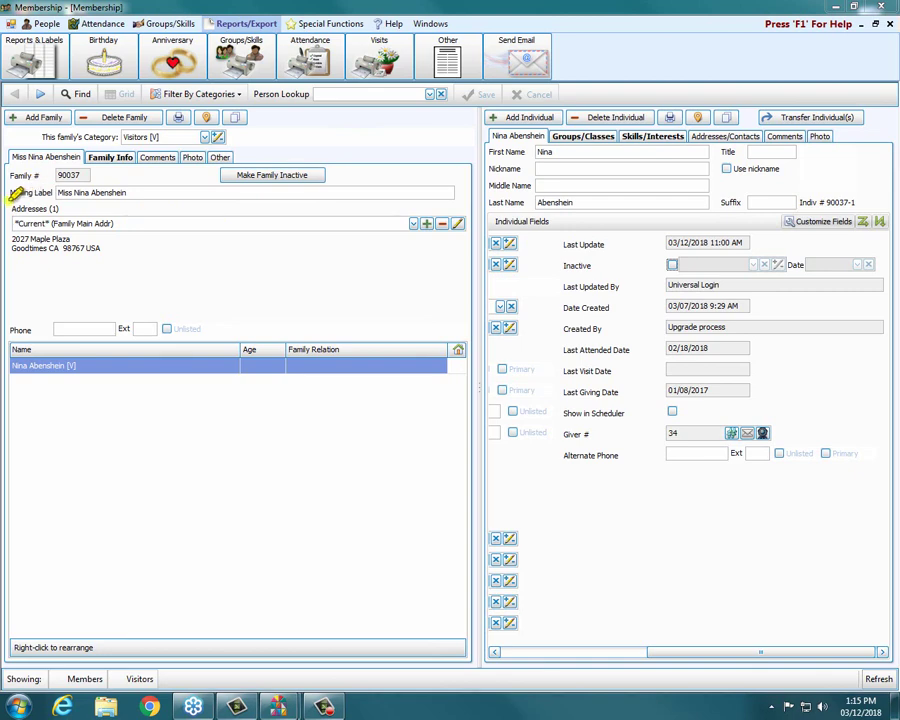
drag(42, 192, 354, 184)
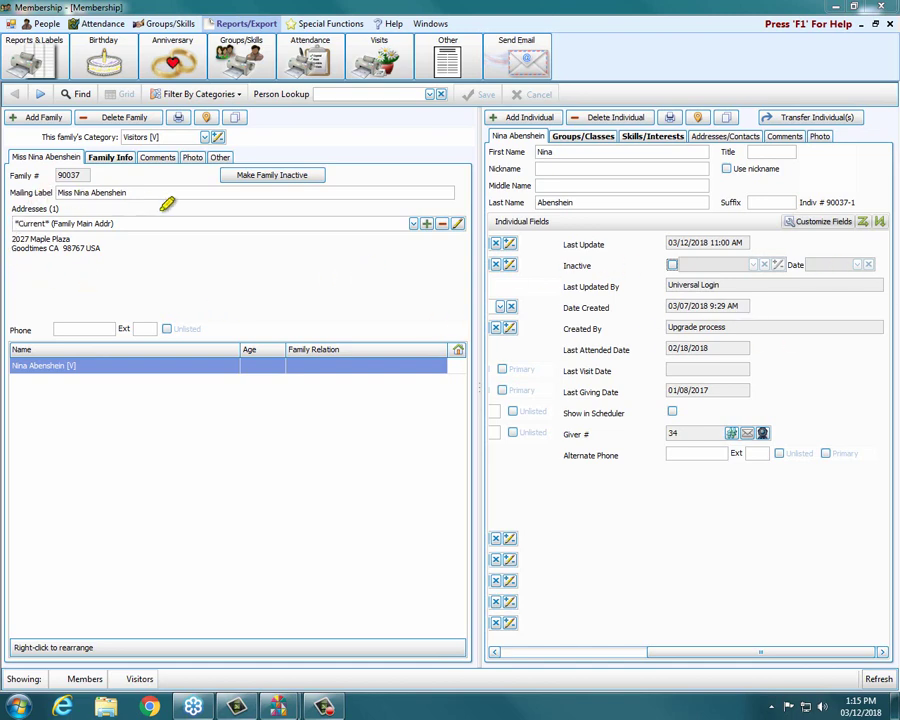
mouse_move(490, 193)
mouse_down()
mouse_move(82, 190)
mouse_move(14, 200)
mouse_up()
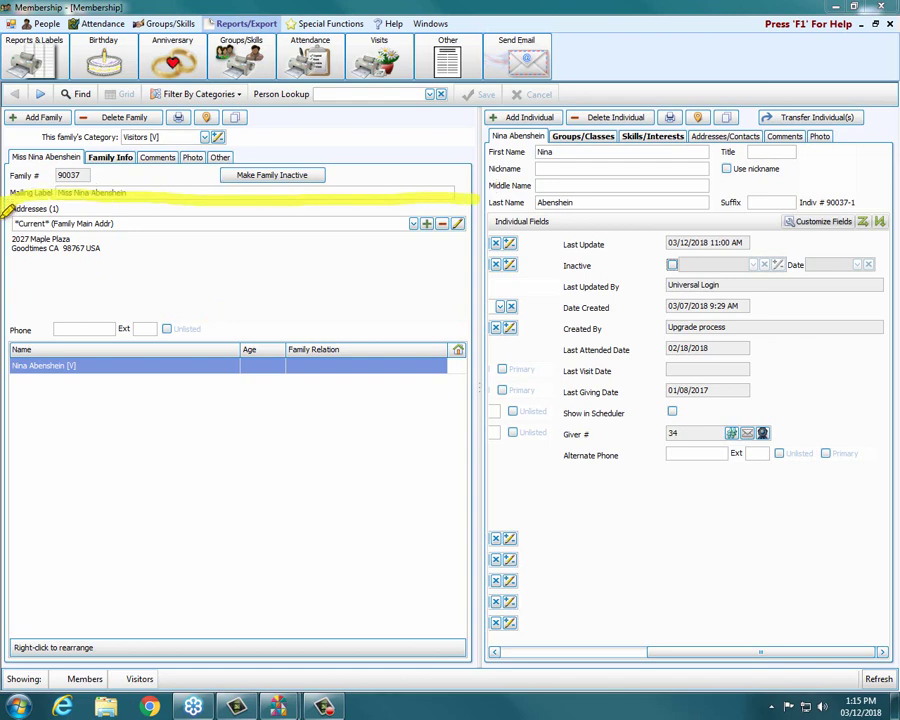
mouse_move(62, 252)
mouse_down()
mouse_move(474, 238)
mouse_move(484, 252)
mouse_move(12, 249)
mouse_up()
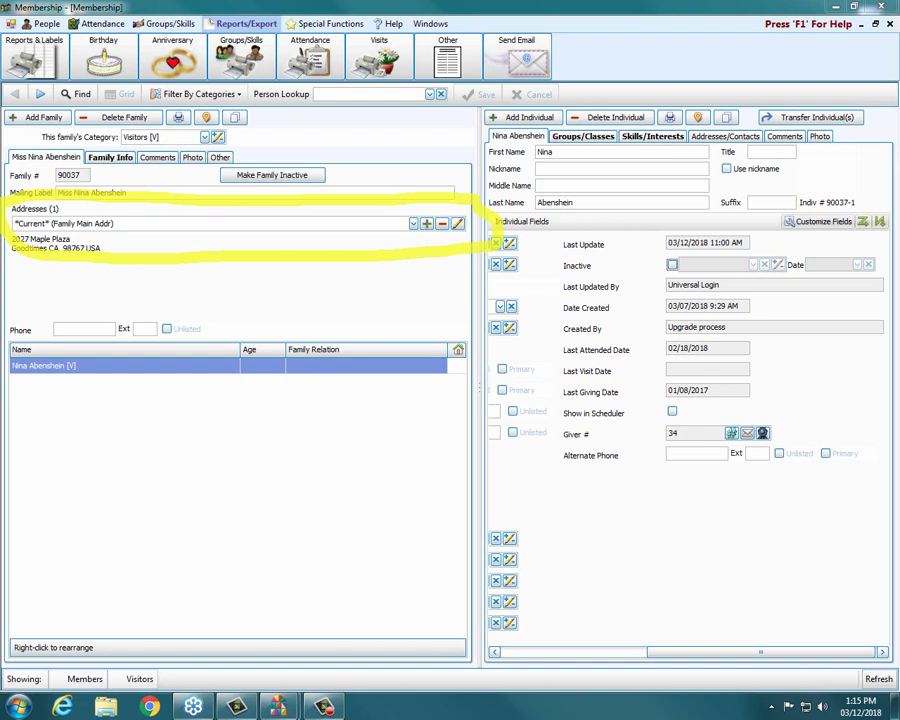
click(427, 224)
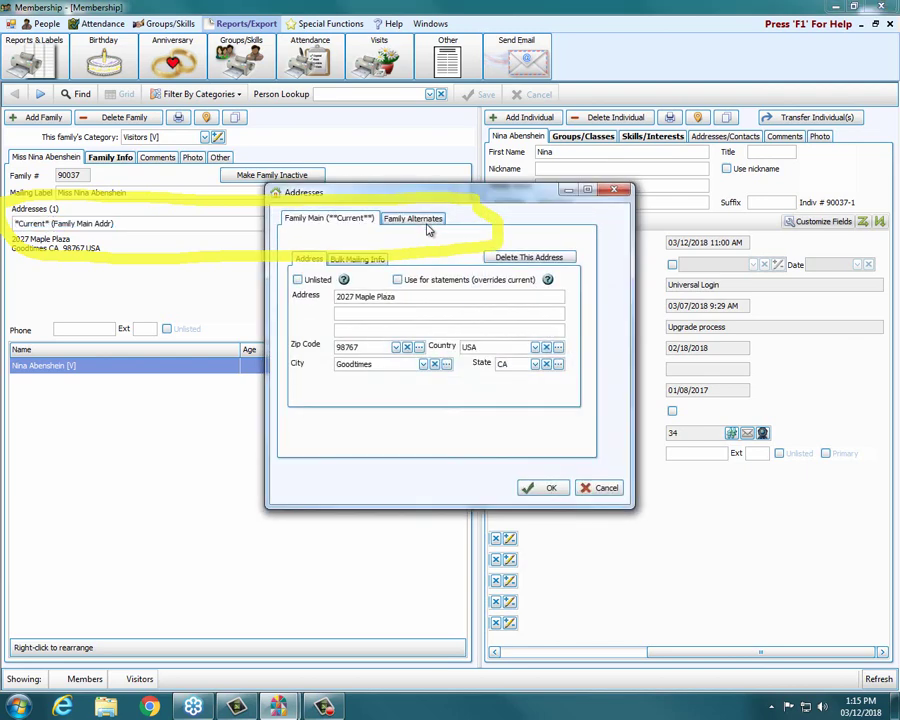
click(601, 488)
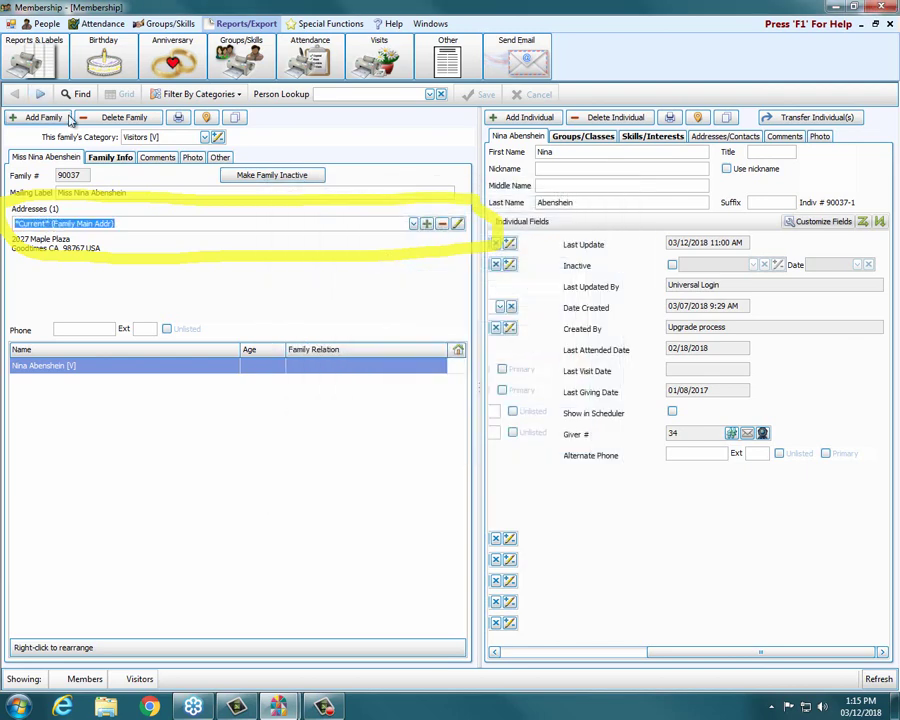
Create new Members family 58 and enter the member's name as its mailing label.
click(52, 117)
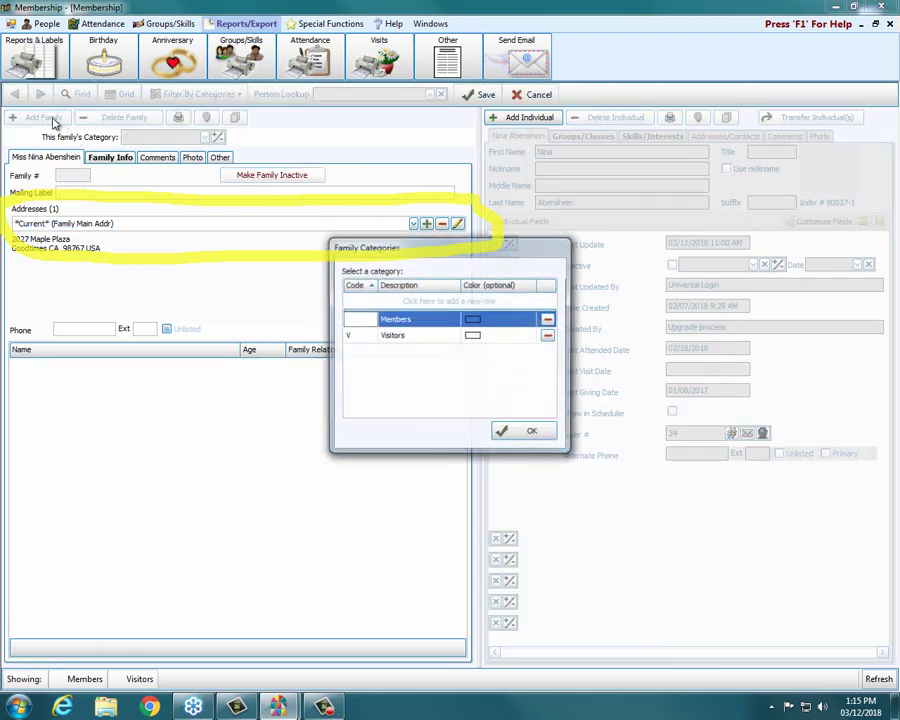
click(395, 319)
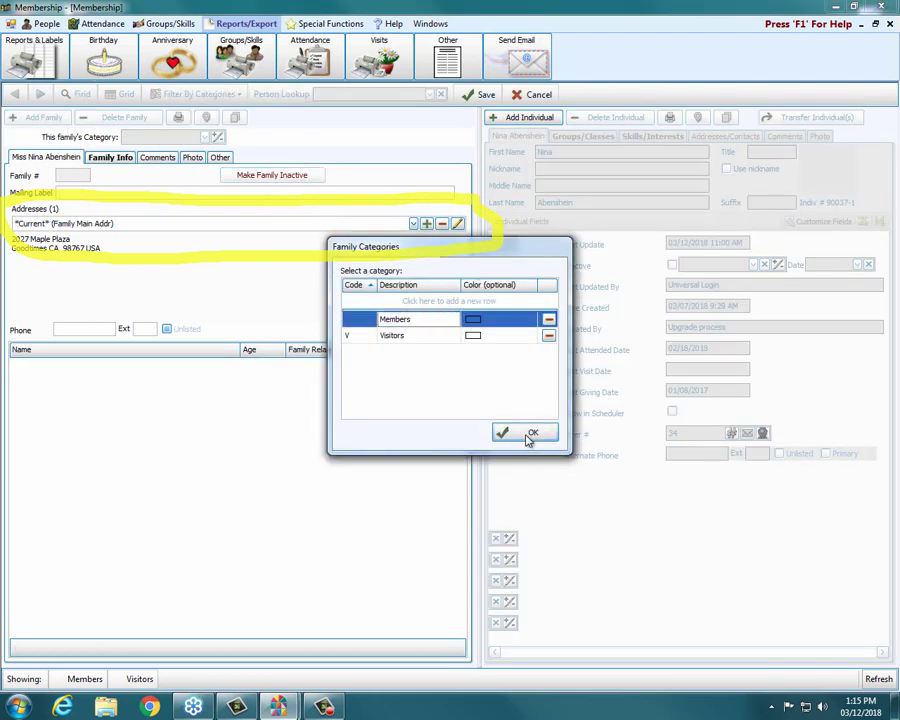
click(529, 436)
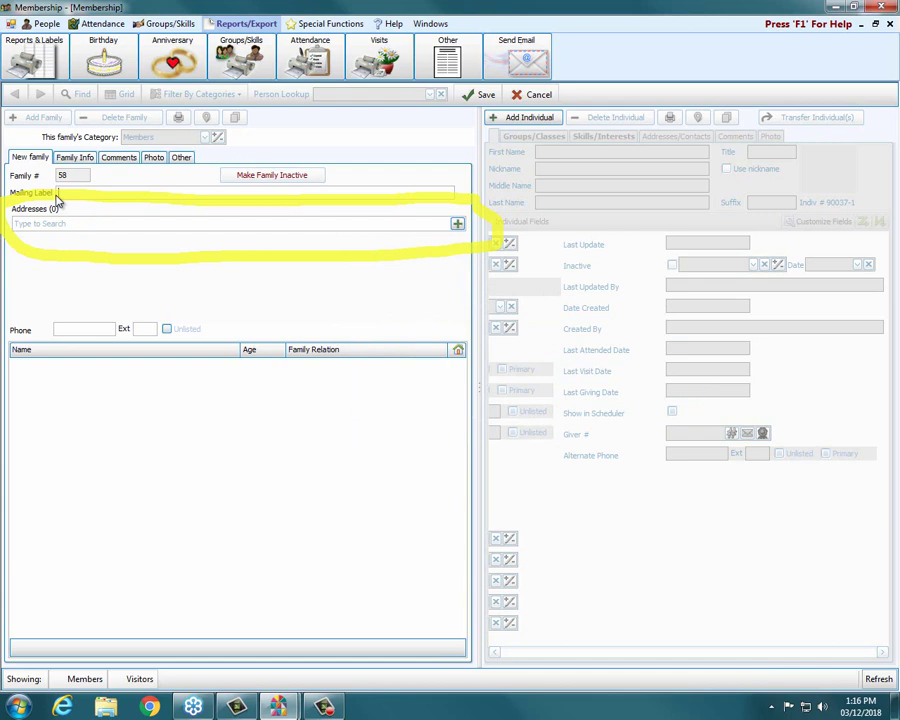
Enter the main street address with city Blacklick, then view bulk mailing info and alternate addresses.
click(457, 225)
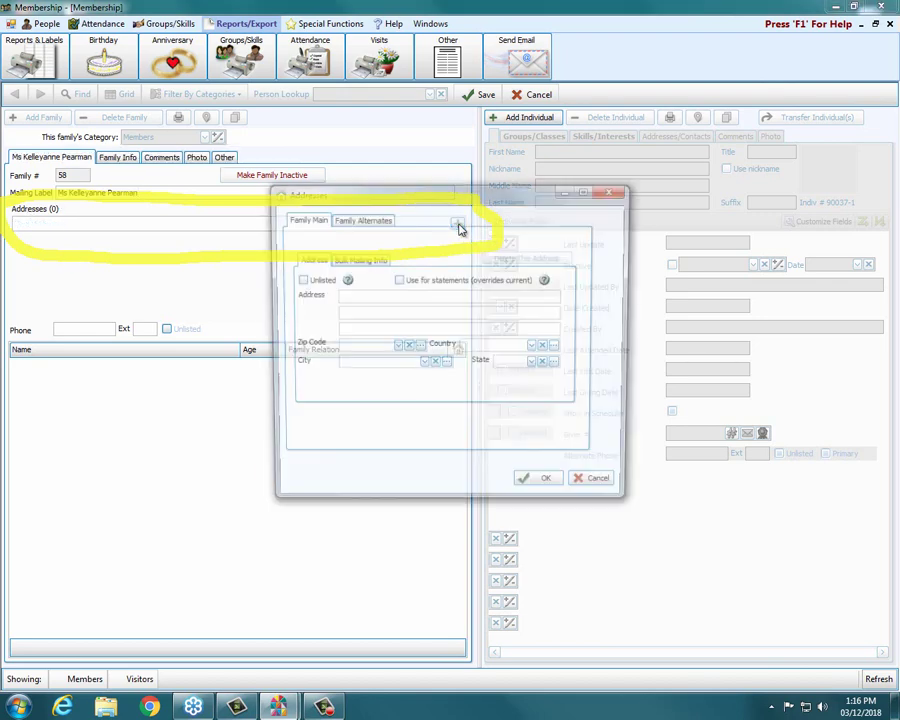
click(358, 296)
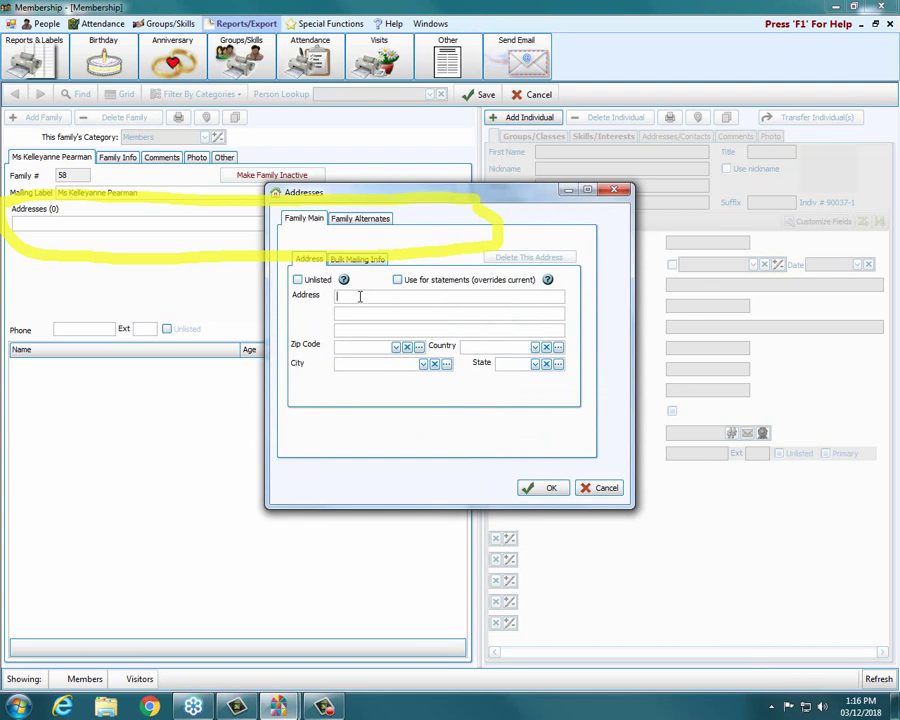
text(123 Anywhere)
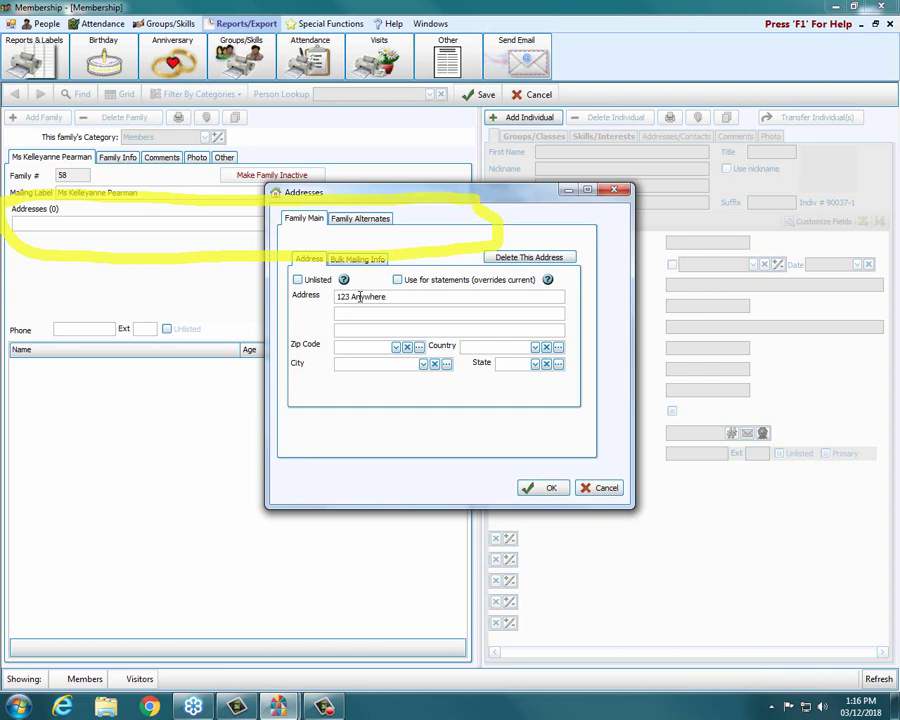
text( St)
key(Tab)
key(Tab)
key(Tab)
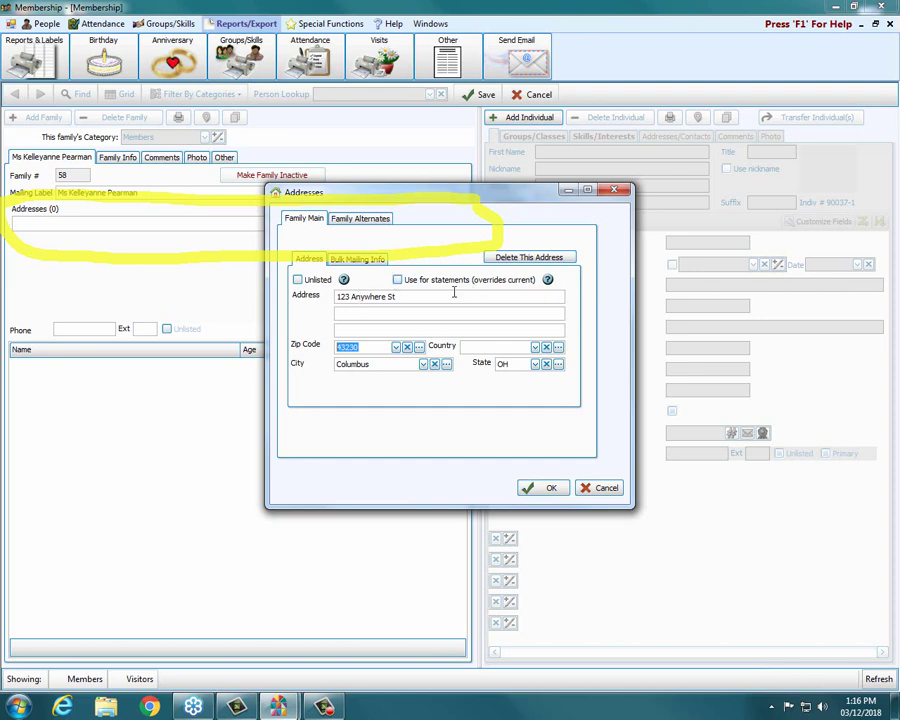
click(424, 366)
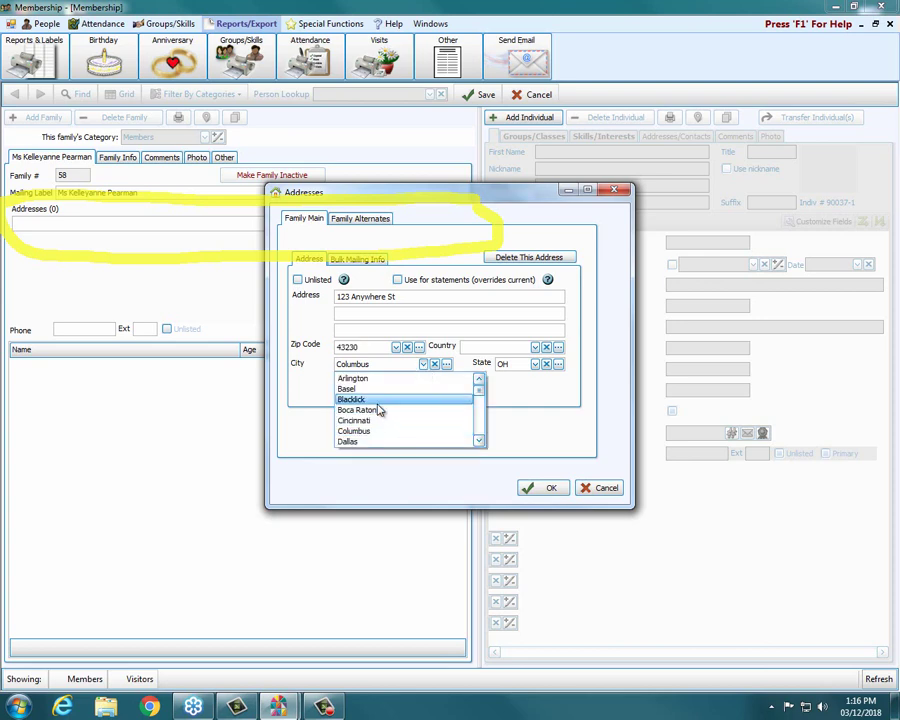
click(379, 408)
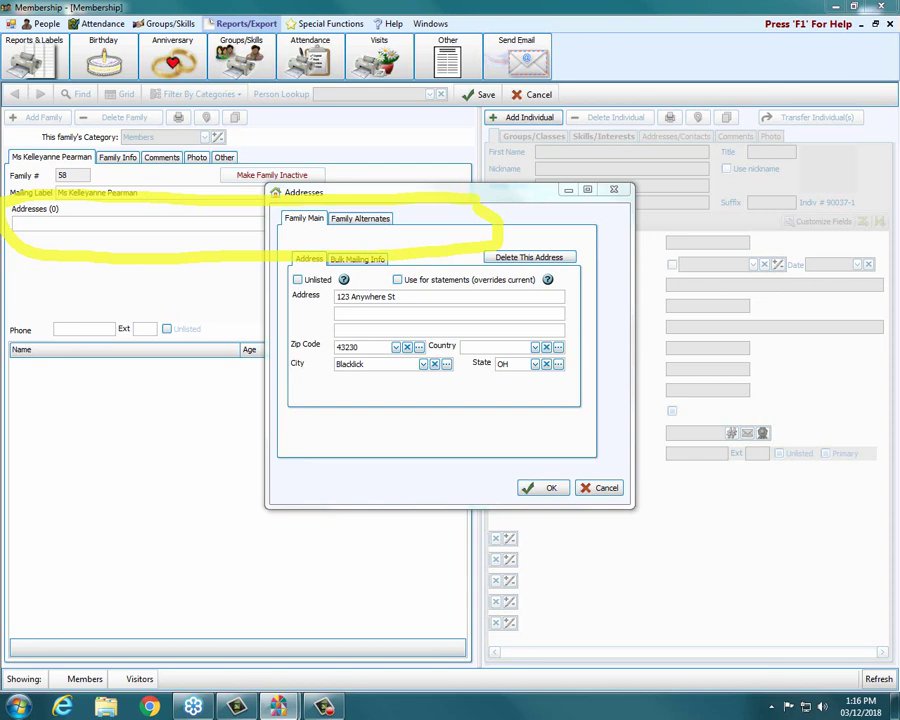
click(370, 259)
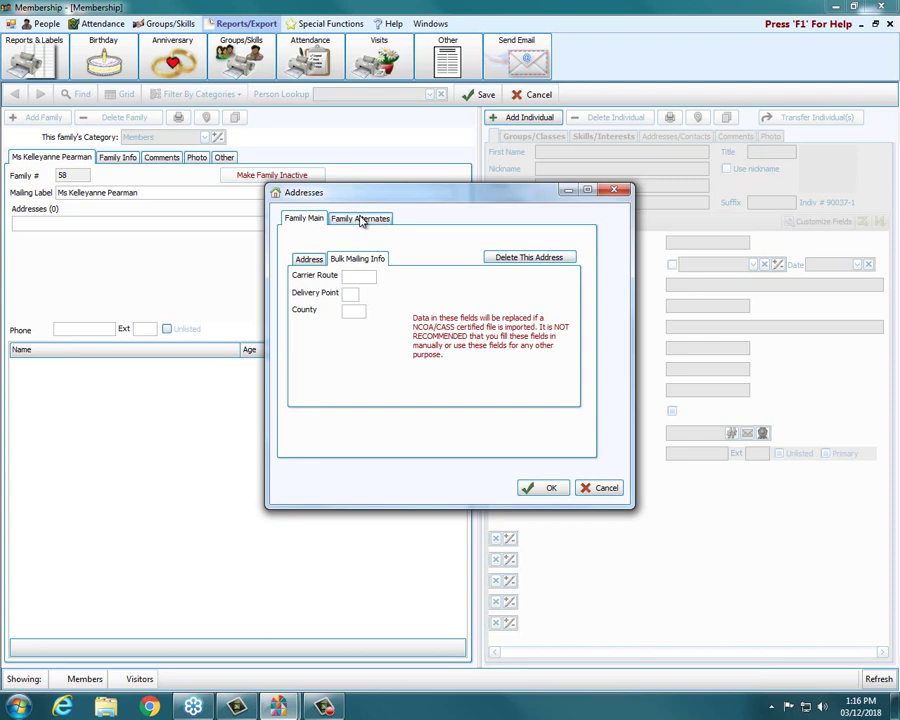
click(362, 221)
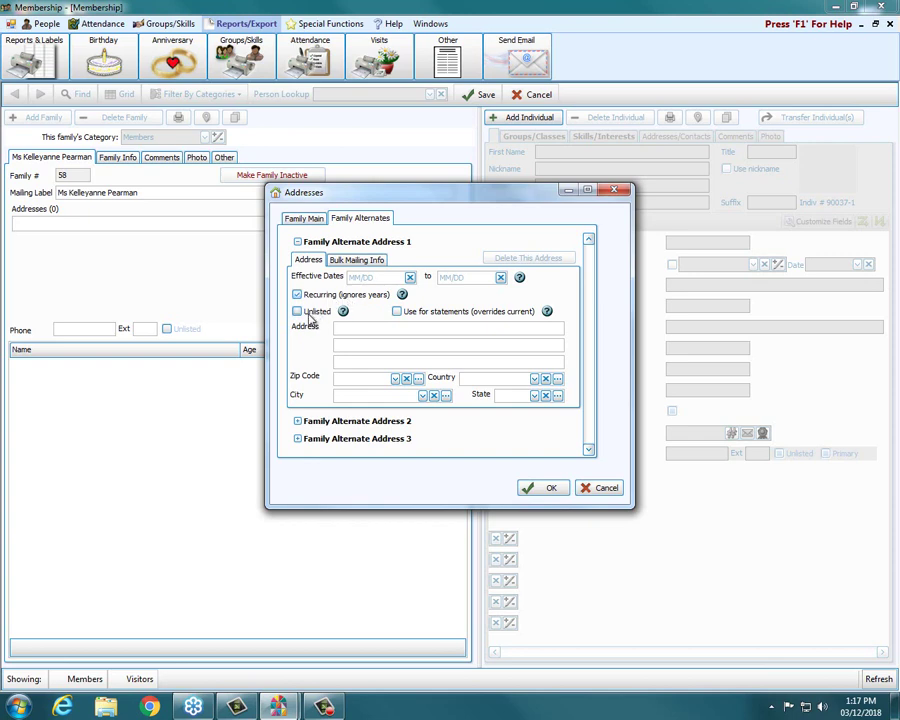
Review the main and alternate address tabs, then accept the Blacklick main address.
click(312, 220)
click(310, 262)
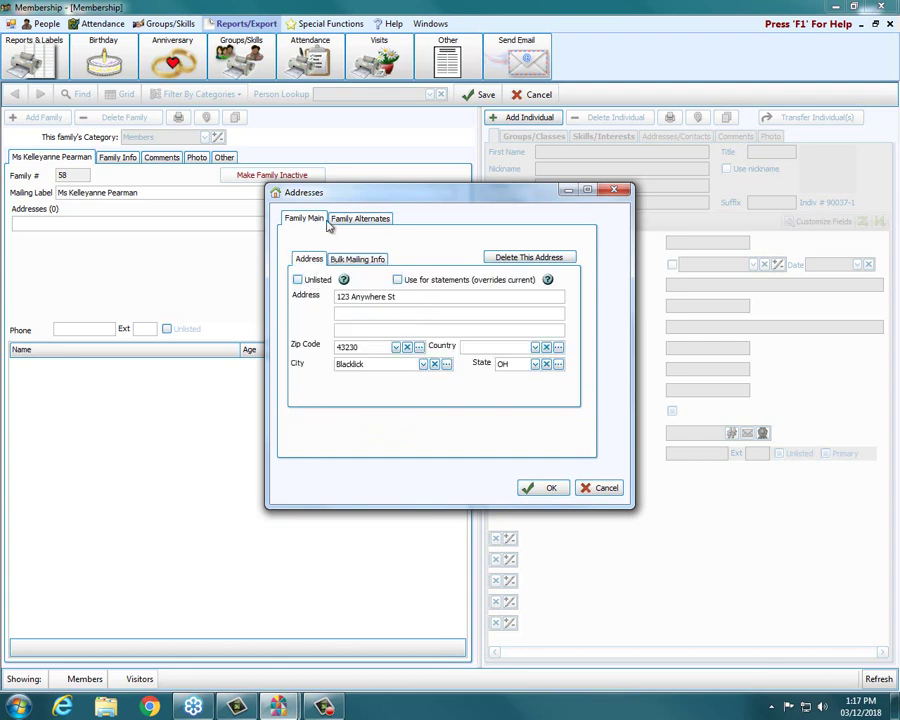
click(360, 218)
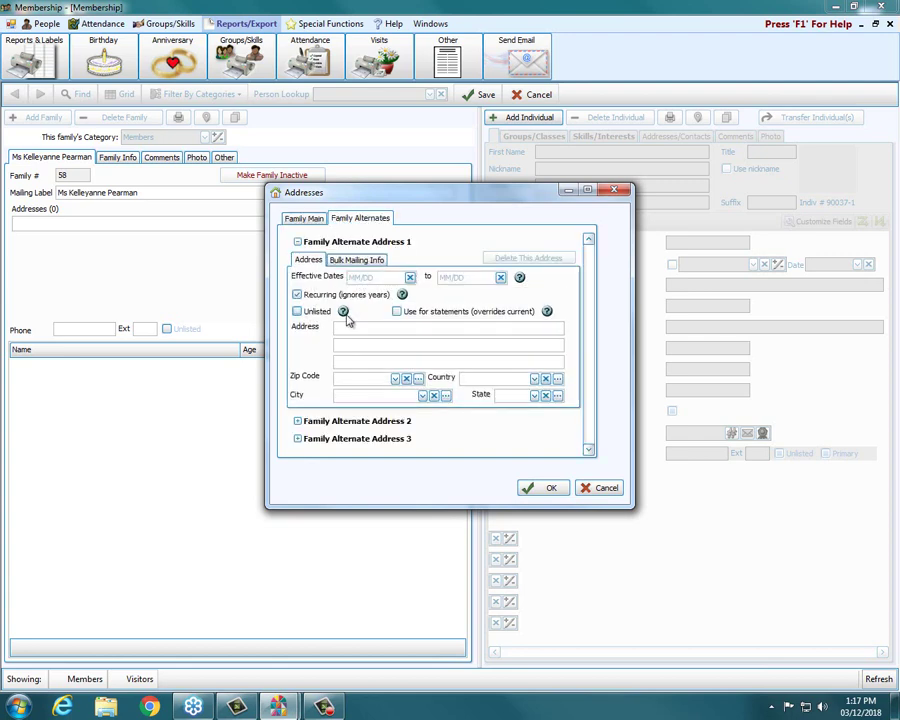
click(318, 222)
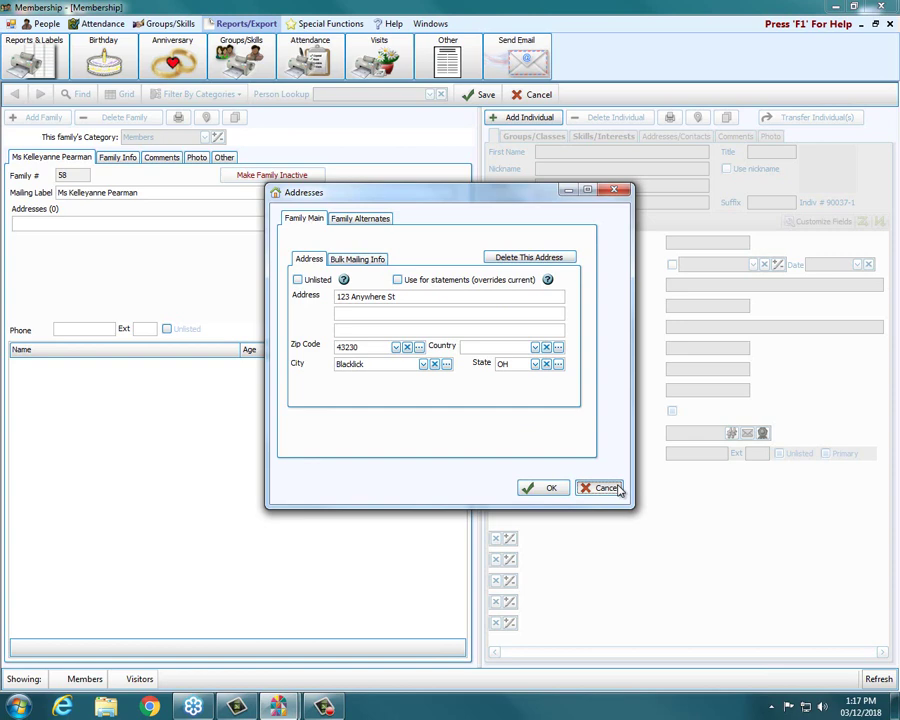
click(542, 488)
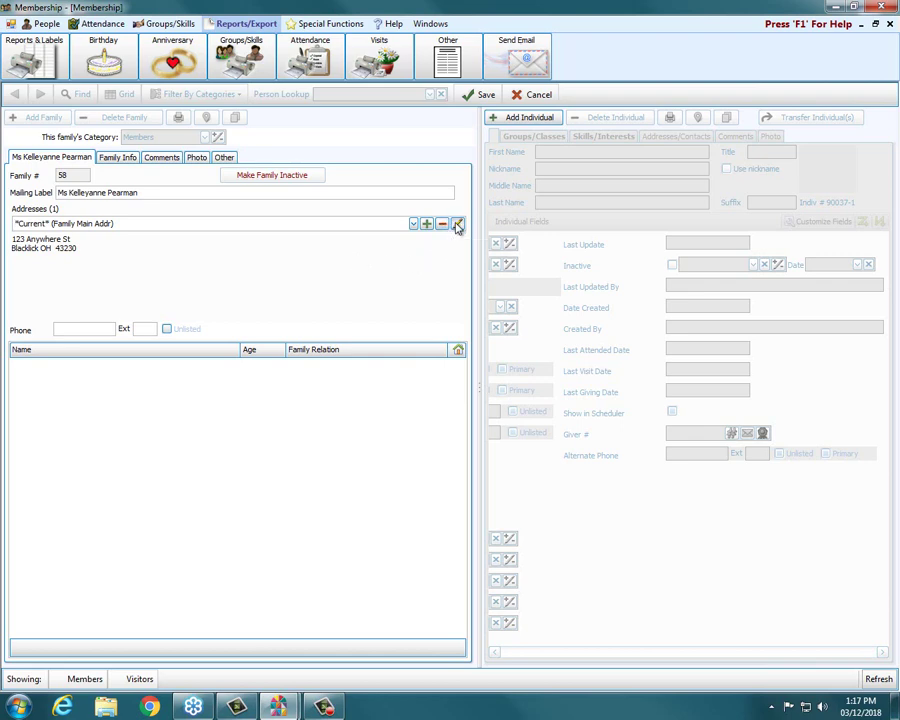
click(458, 226)
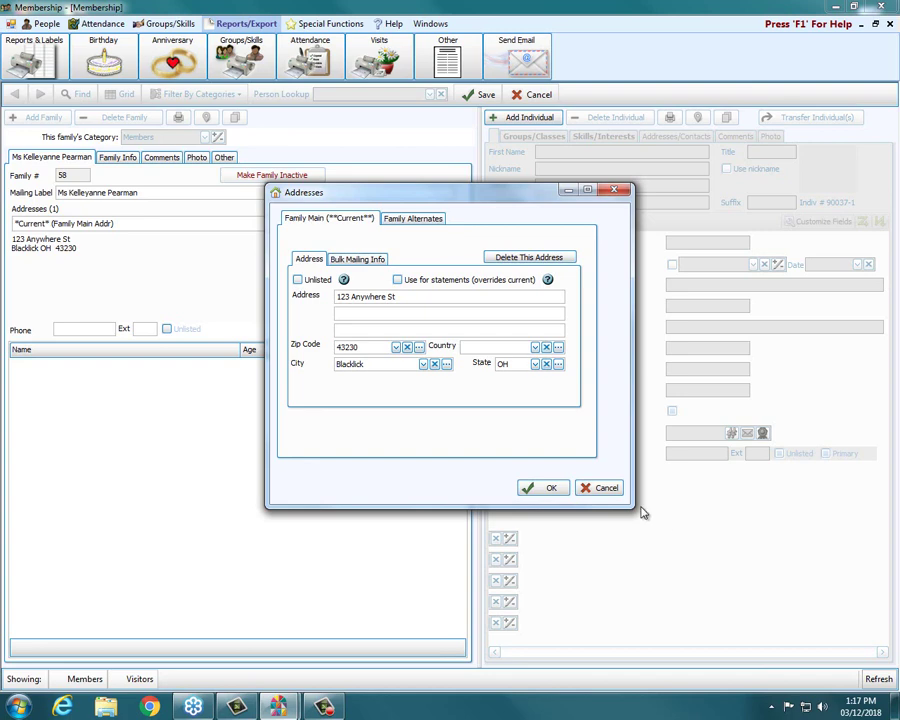
click(606, 488)
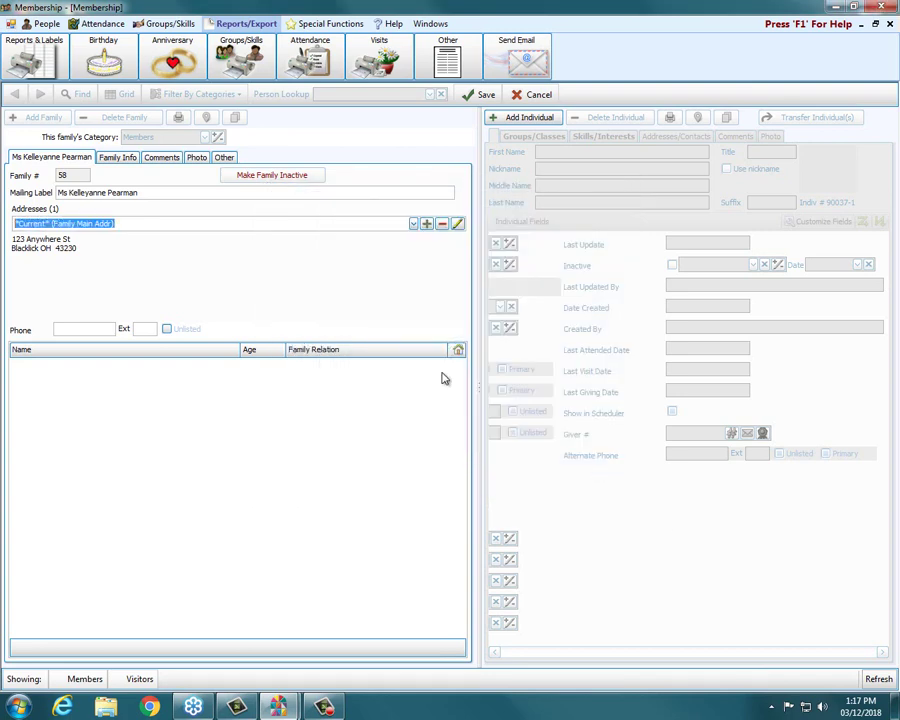
click(442, 226)
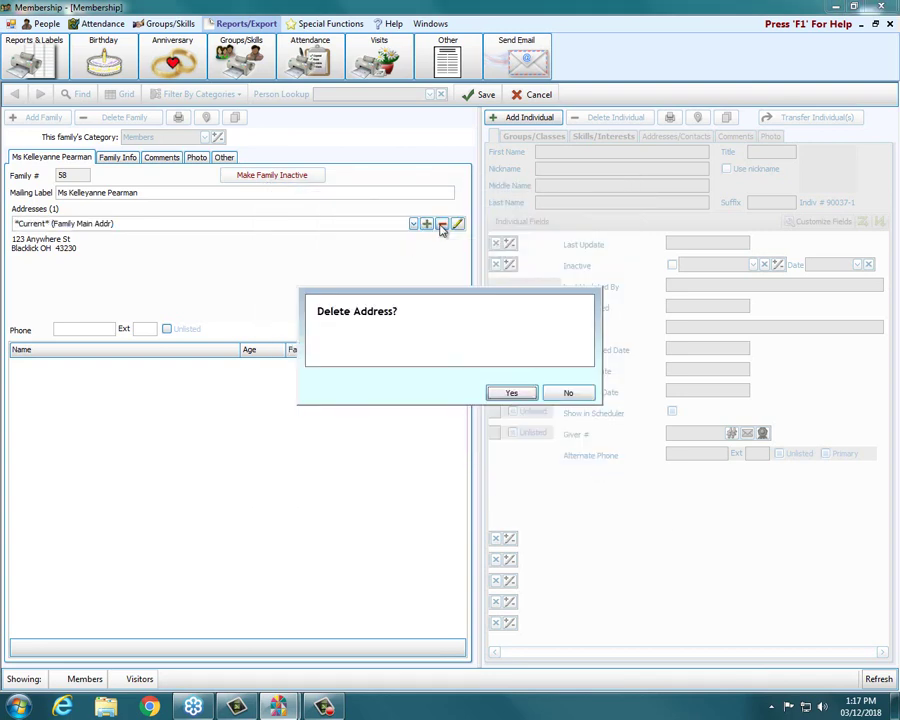
click(581, 398)
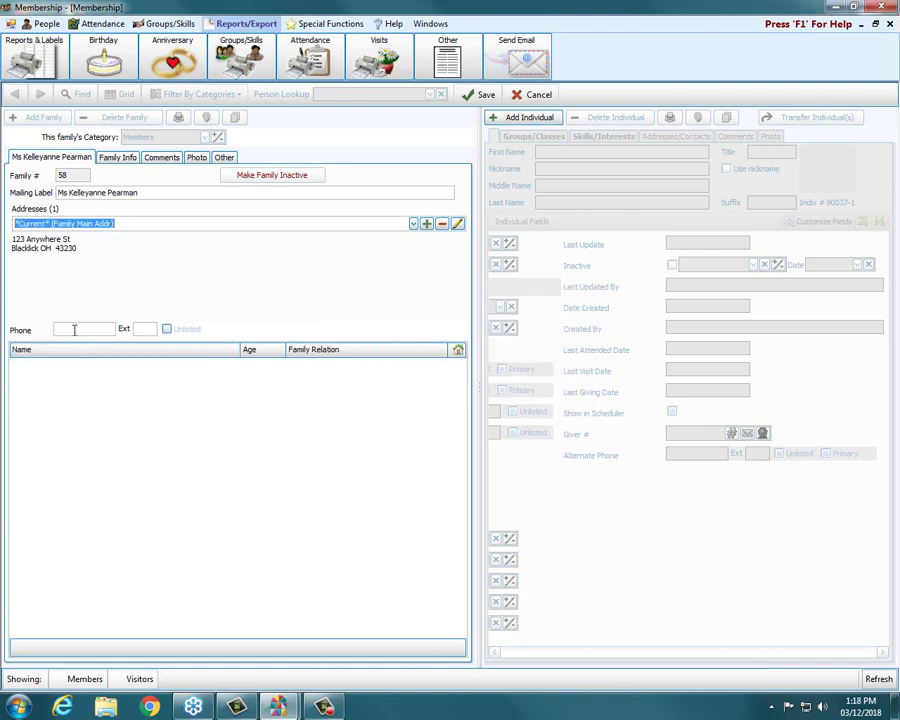
click(74, 330)
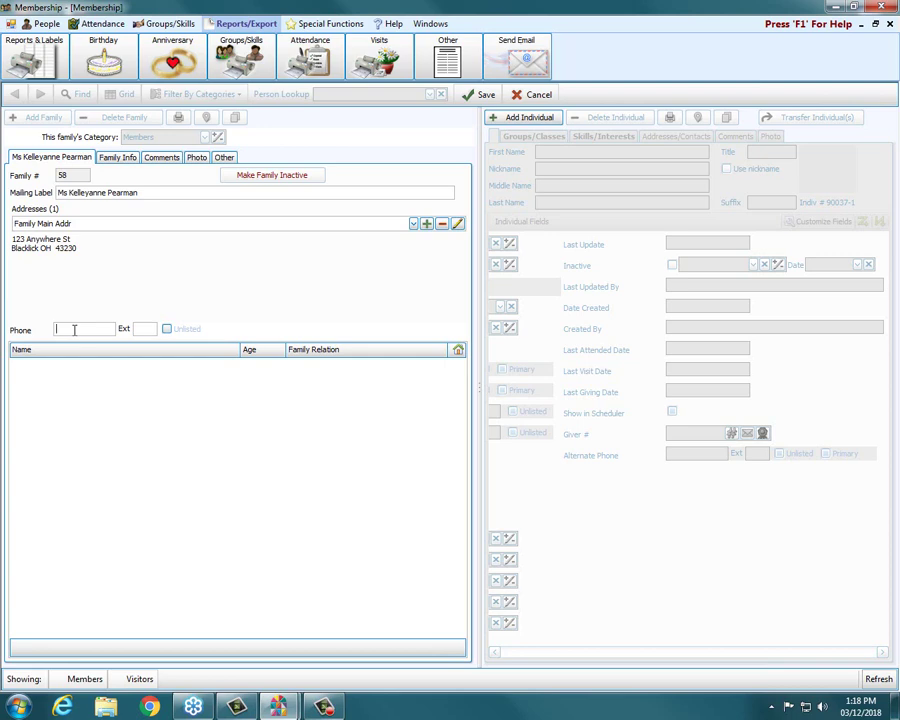
Enter the family phone number, save family 58, and decline adding an individual.
text(1234567890)
key(Tab)
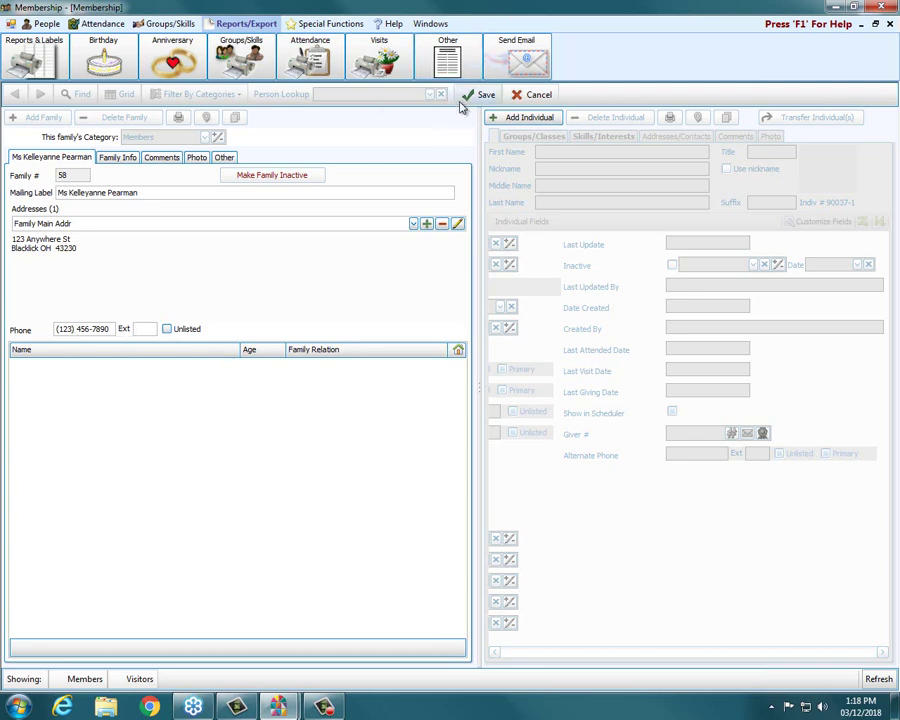
click(464, 98)
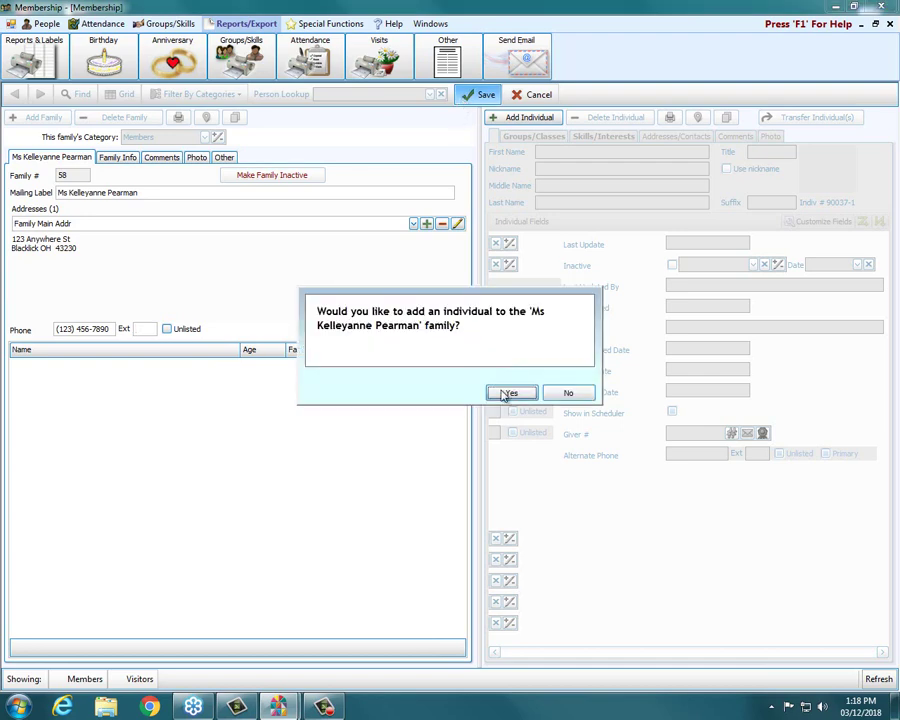
click(568, 393)
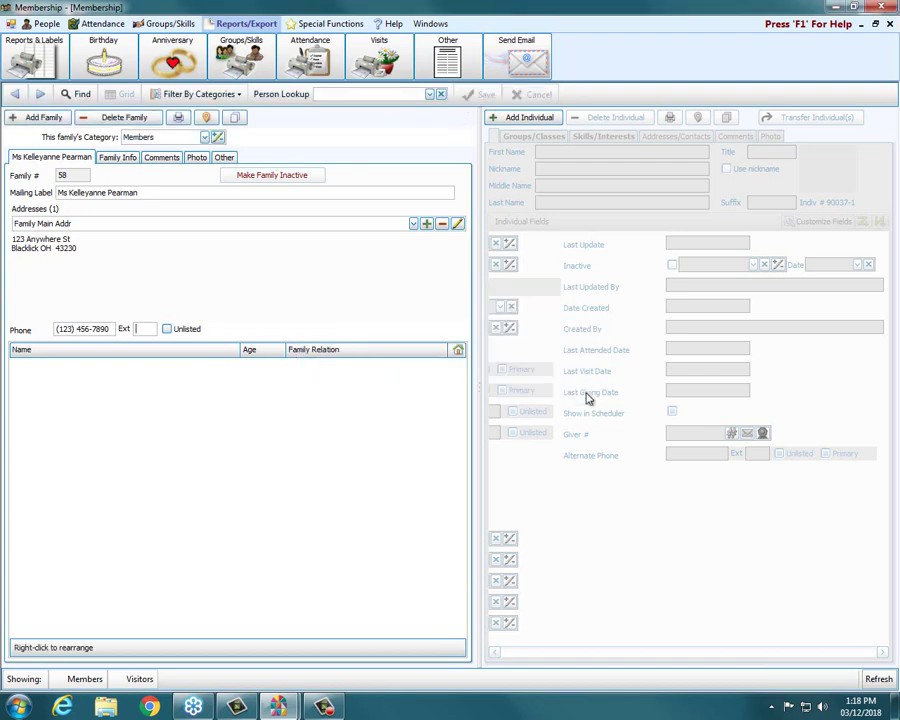
Go back to husband-and-wife family 29 and display its Family Info details.
click(20, 97)
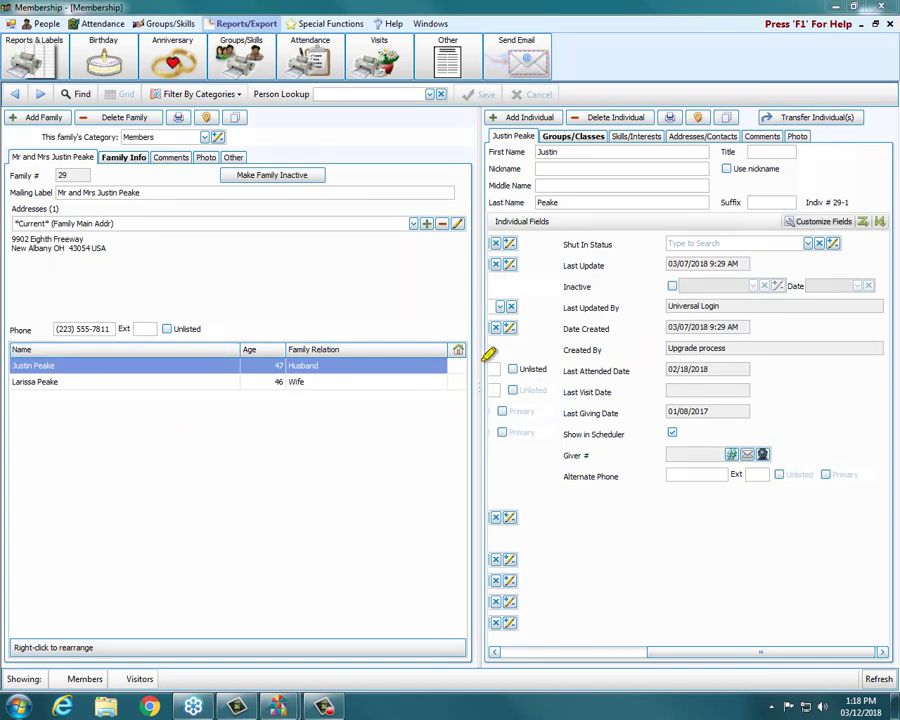
mouse_move(516, 354)
mouse_down()
mouse_move(74, 305)
mouse_move(18, 382)
mouse_move(345, 430)
mouse_move(485, 338)
mouse_up()
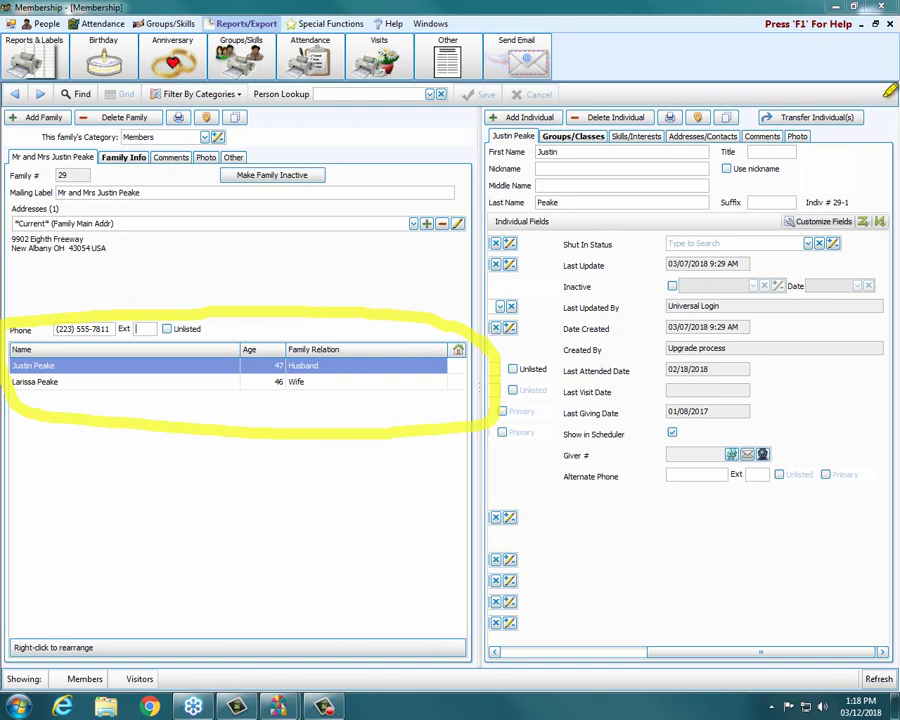
drag(583, 92, 872, 103)
mouse_move(551, 88)
mouse_down()
mouse_move(506, 394)
mouse_move(516, 596)
mouse_move(884, 470)
mouse_move(848, 22)
mouse_up()
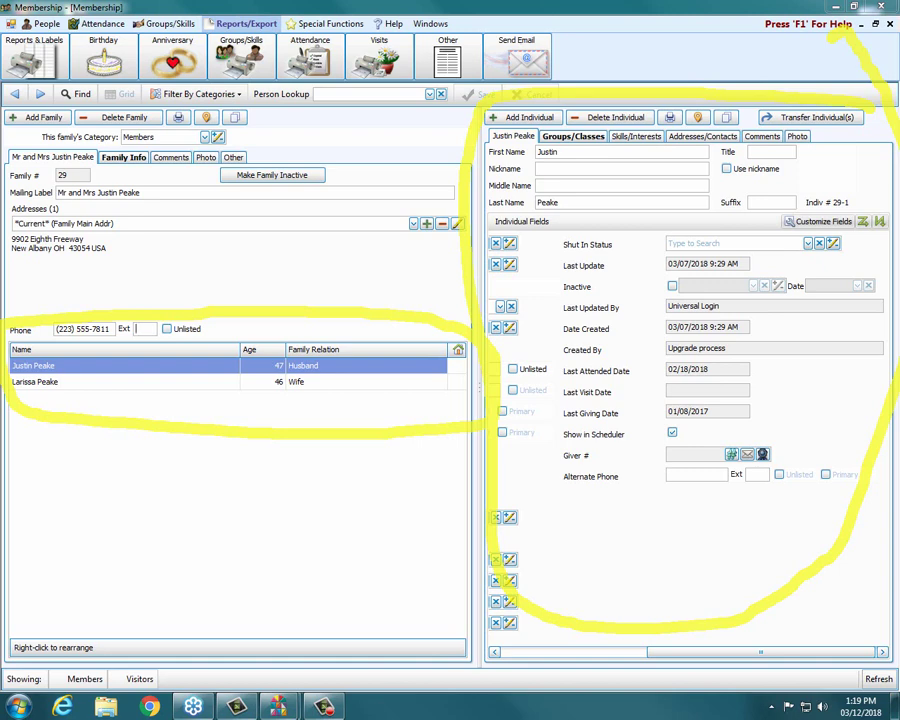
key(Escape)
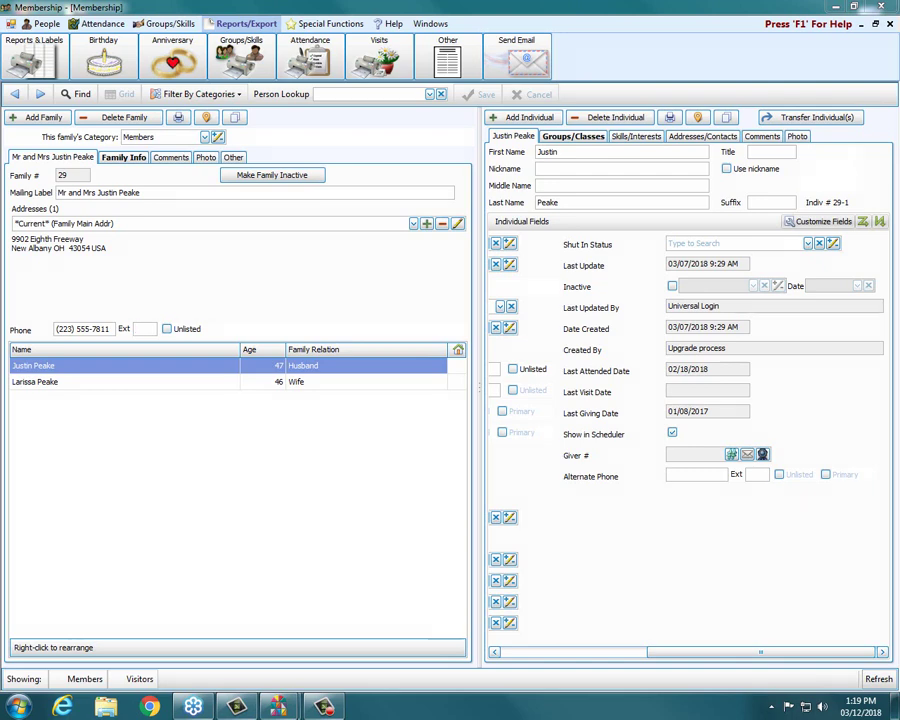
click(122, 158)
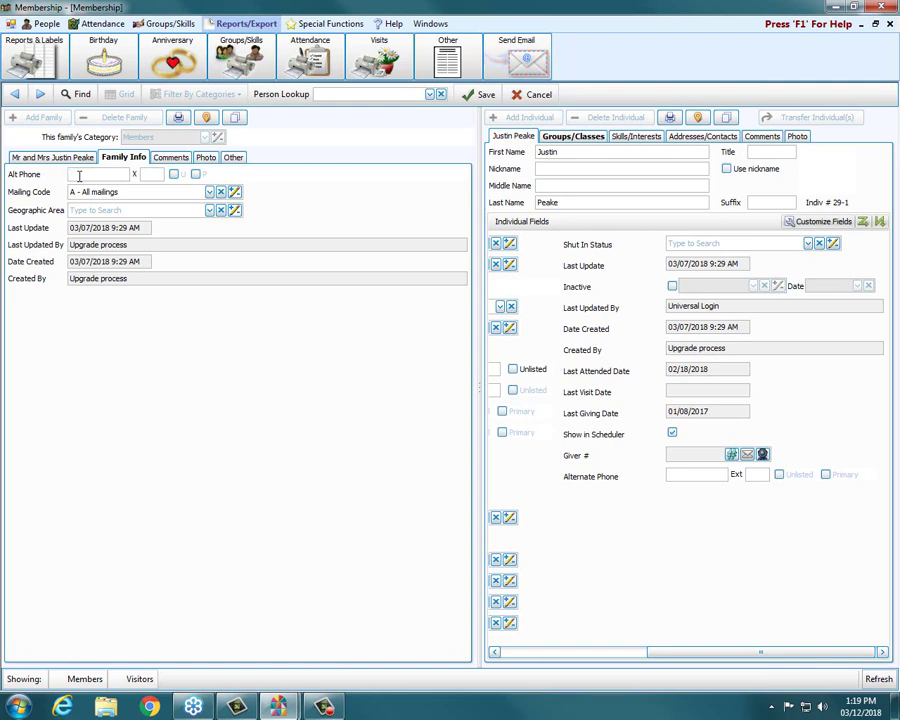
Review the Mailing Code and Geographic Area lists, leaving All mailings and a blank area unchanged.
click(62, 157)
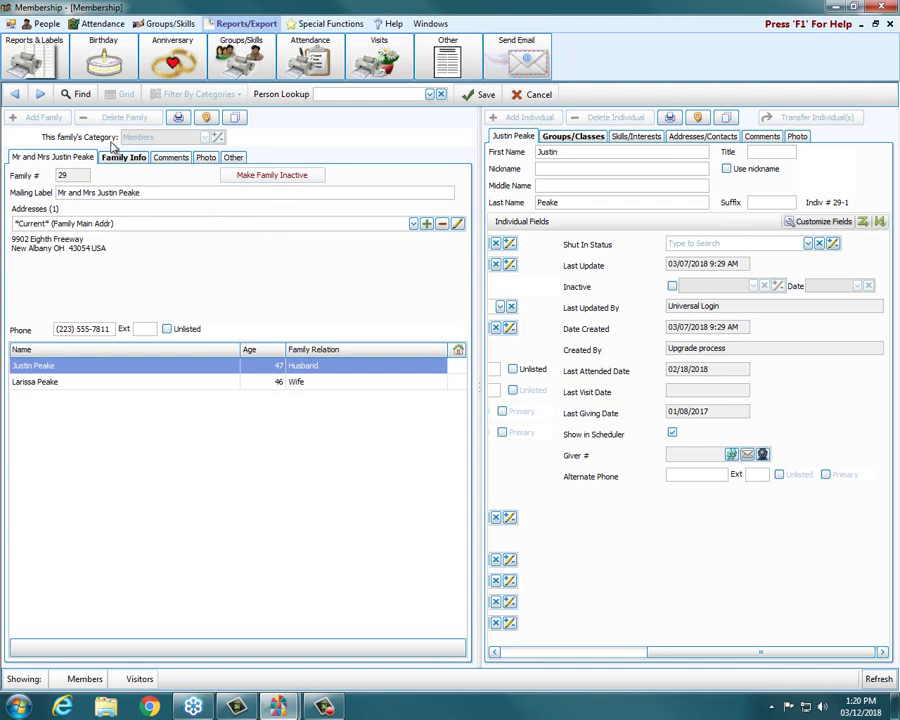
click(121, 157)
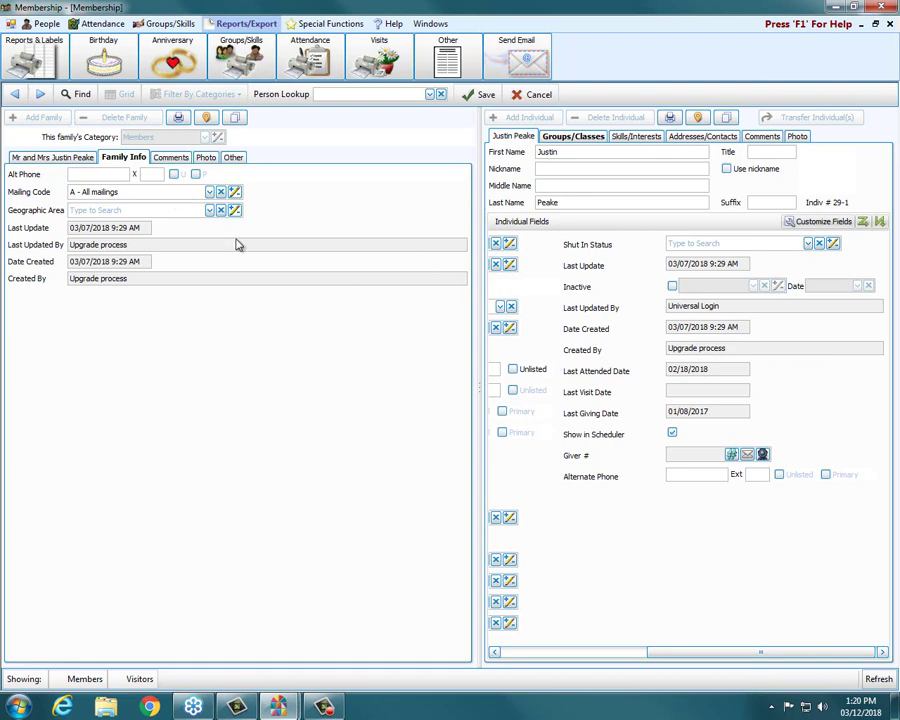
click(210, 192)
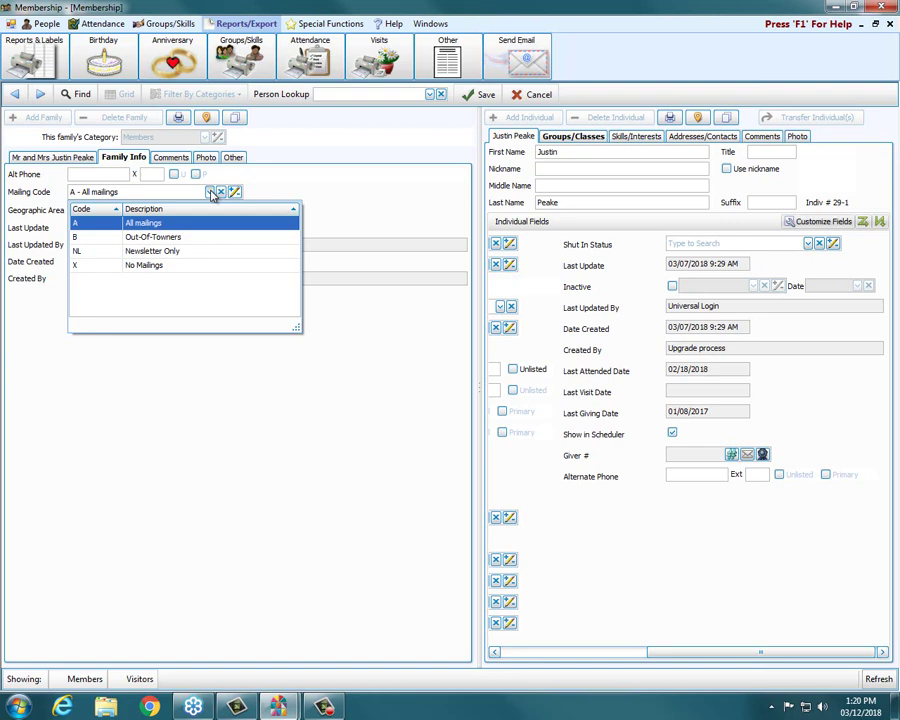
click(403, 181)
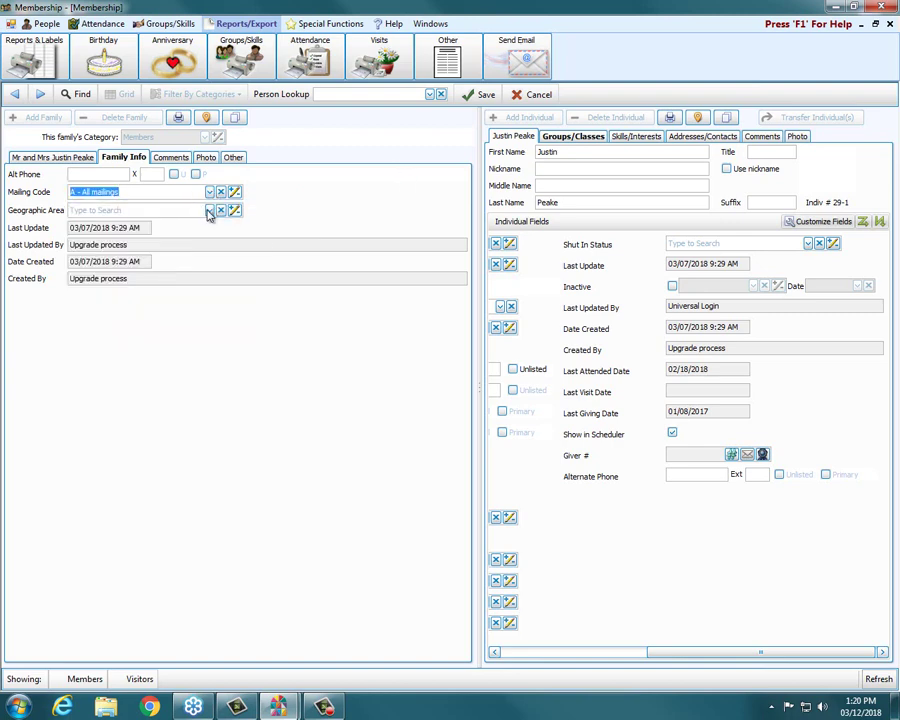
click(209, 212)
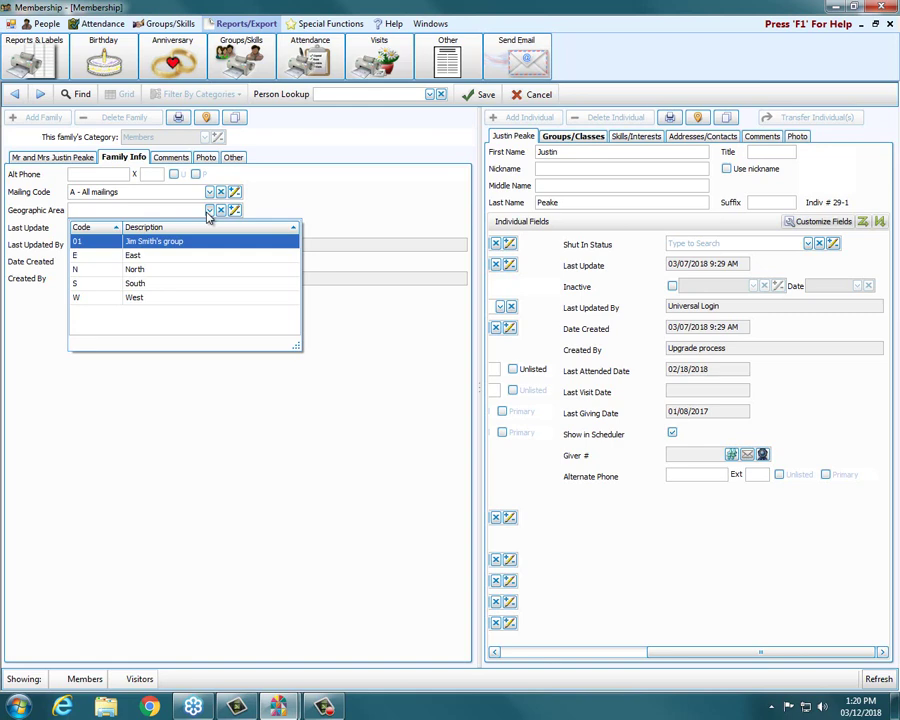
click(24, 345)
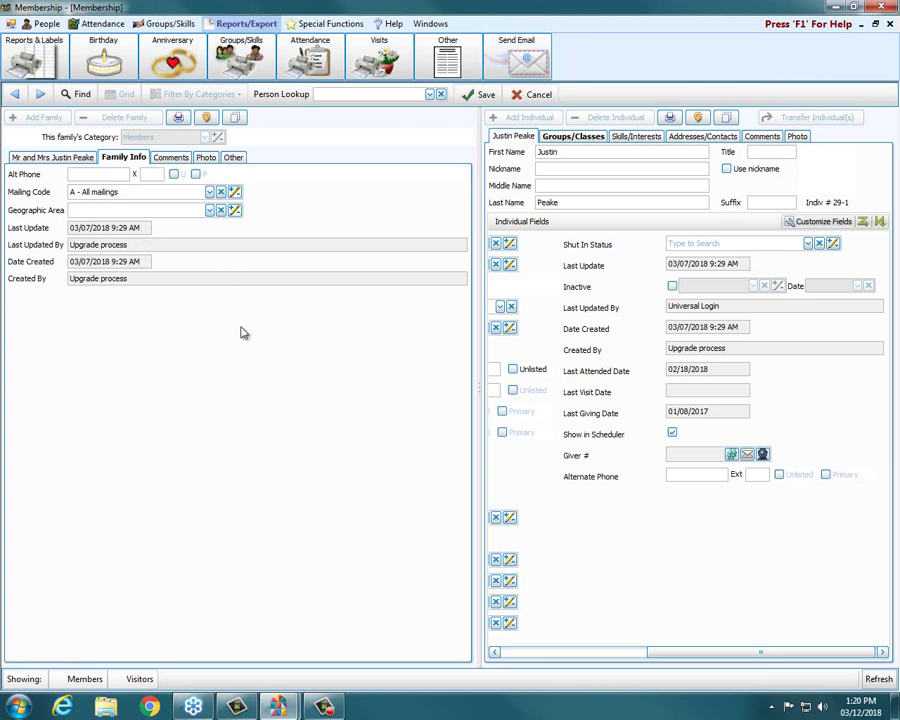
Save family 29's record and step back to the previous family, 13.
click(476, 94)
text(S - South)
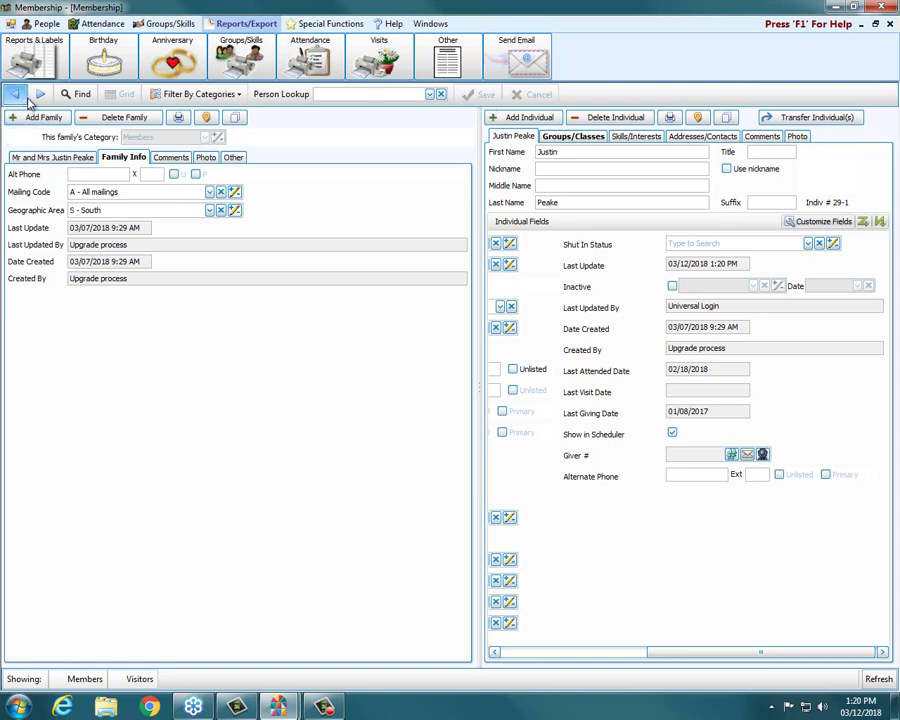
click(16, 94)
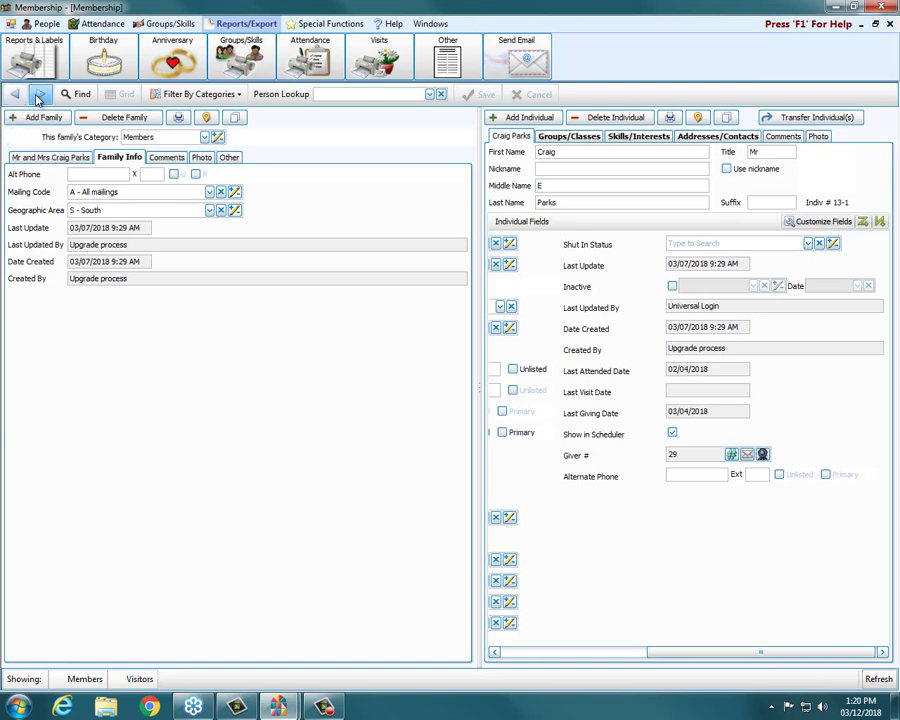
Return to the husband-and-wife family record, then close the Membership records window.
click(38, 95)
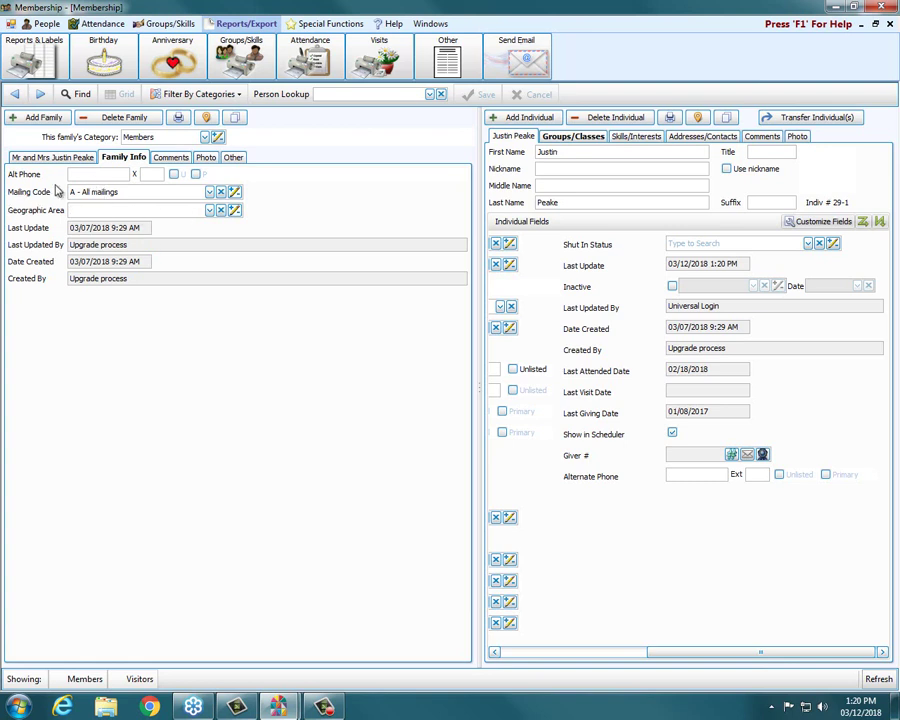
click(120, 210)
click(891, 24)
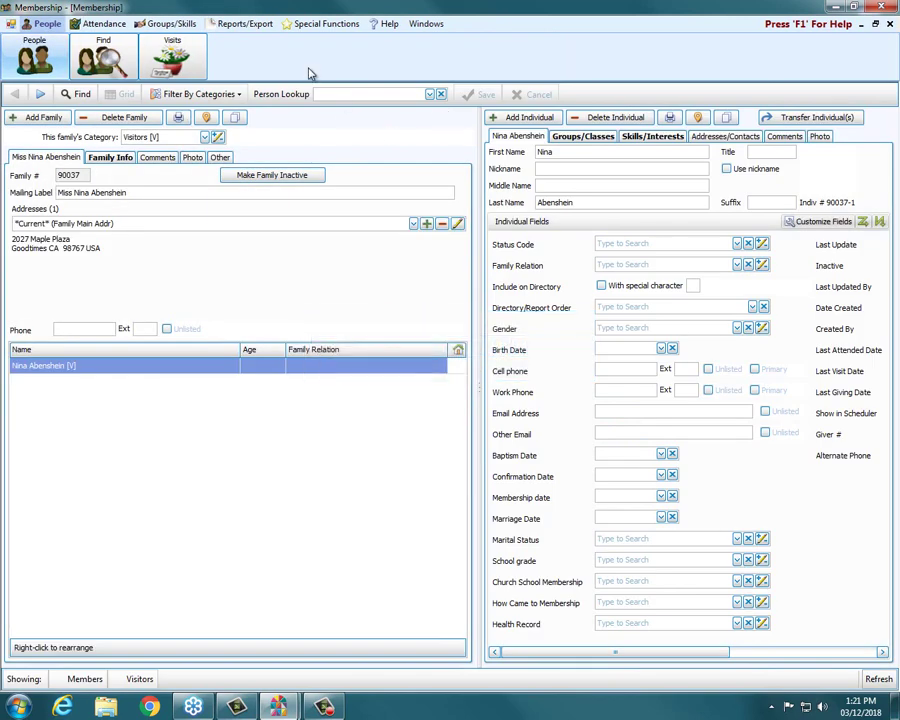
Look up the couple's surname in Person Lookup and show their Family Info details.
click(321, 93)
text(peak)
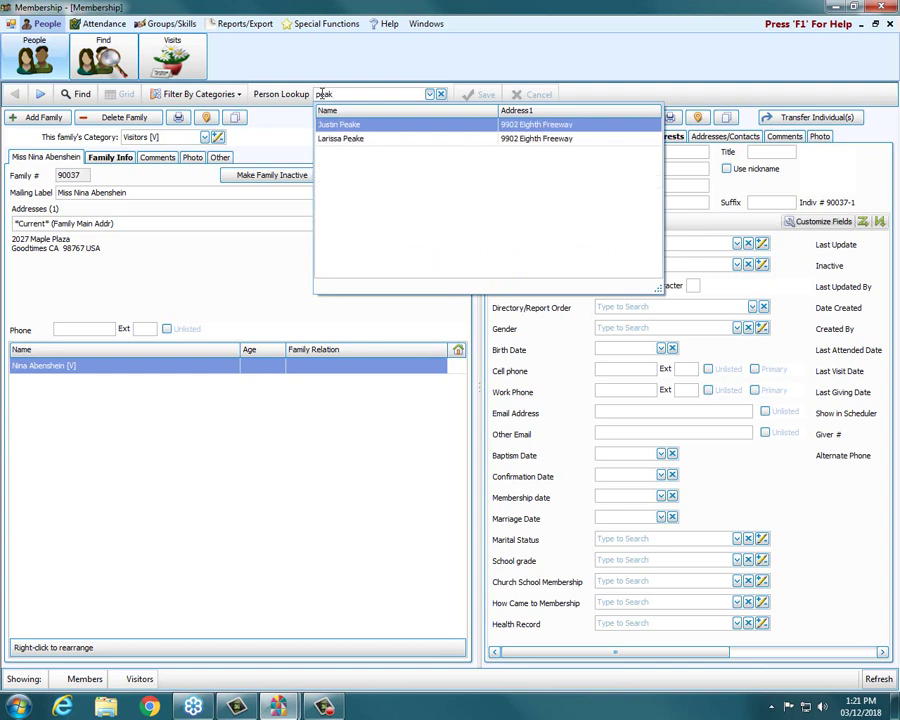
key(Return)
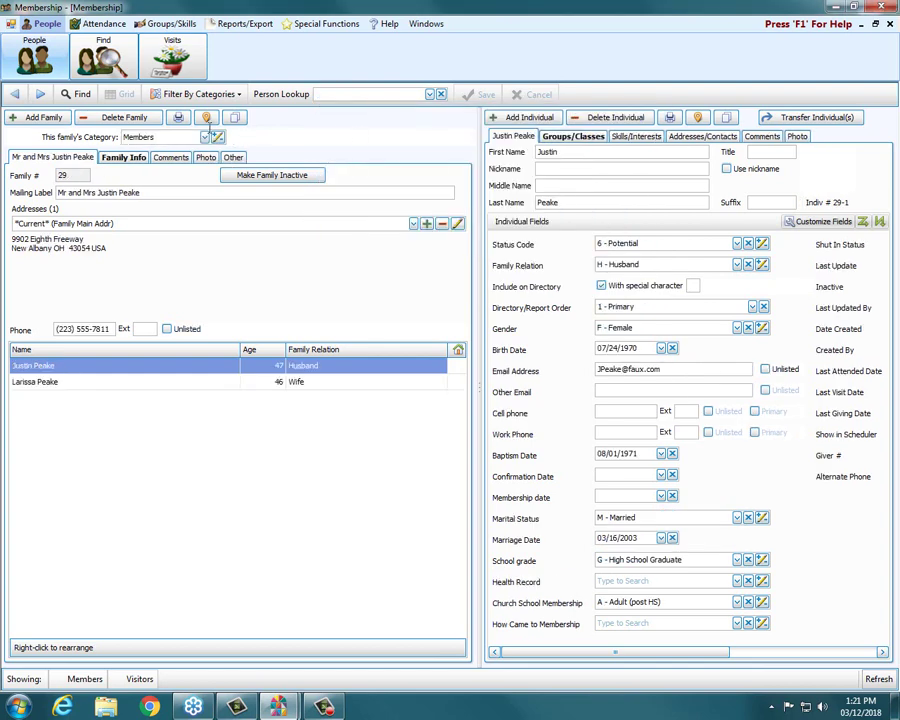
click(116, 160)
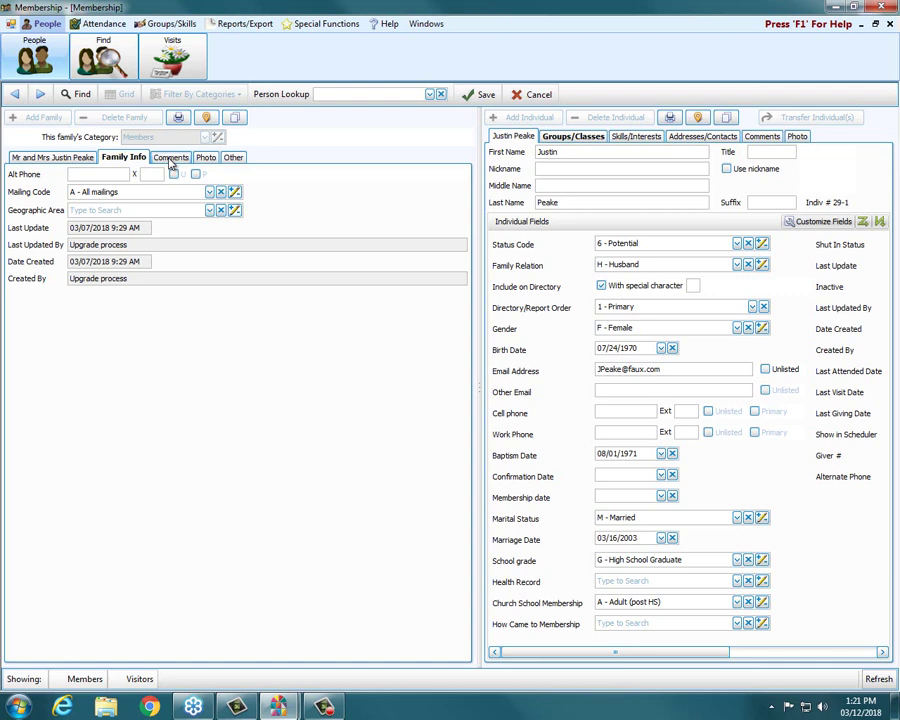
View the couple's Comments, then their Photo section, which has no picture yet.
click(171, 158)
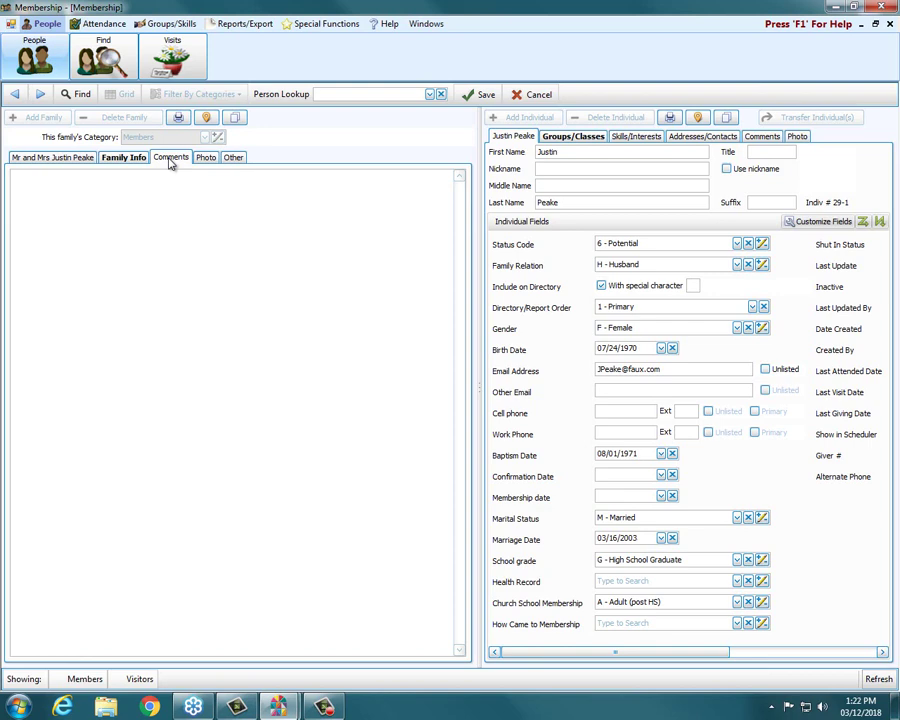
click(82, 217)
click(201, 159)
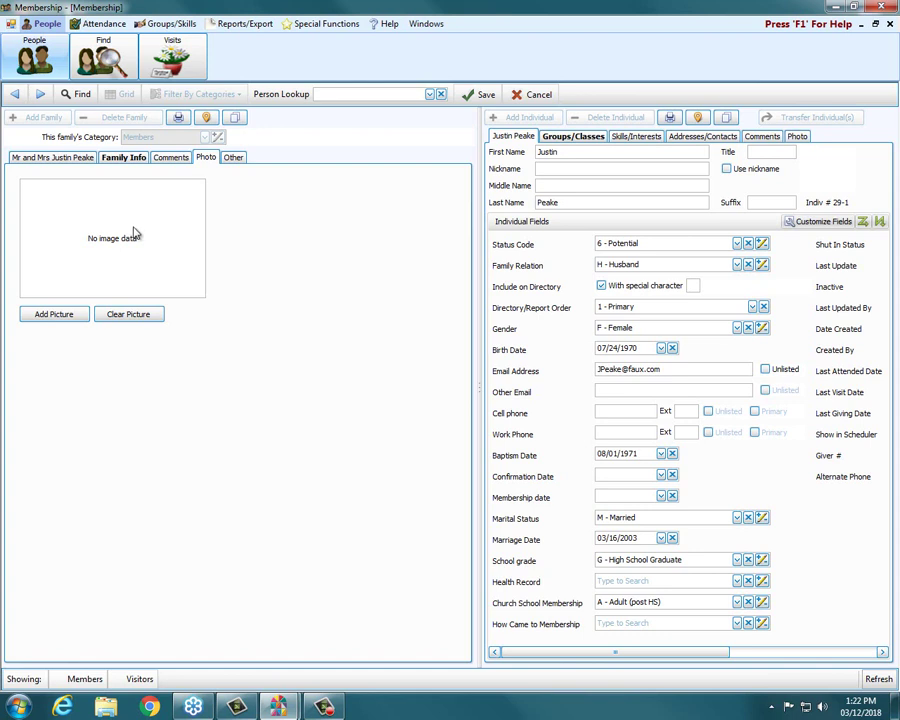
Add 00001_1 as the family photo, overwrite it once, clear it, and show the Other section.
click(56, 315)
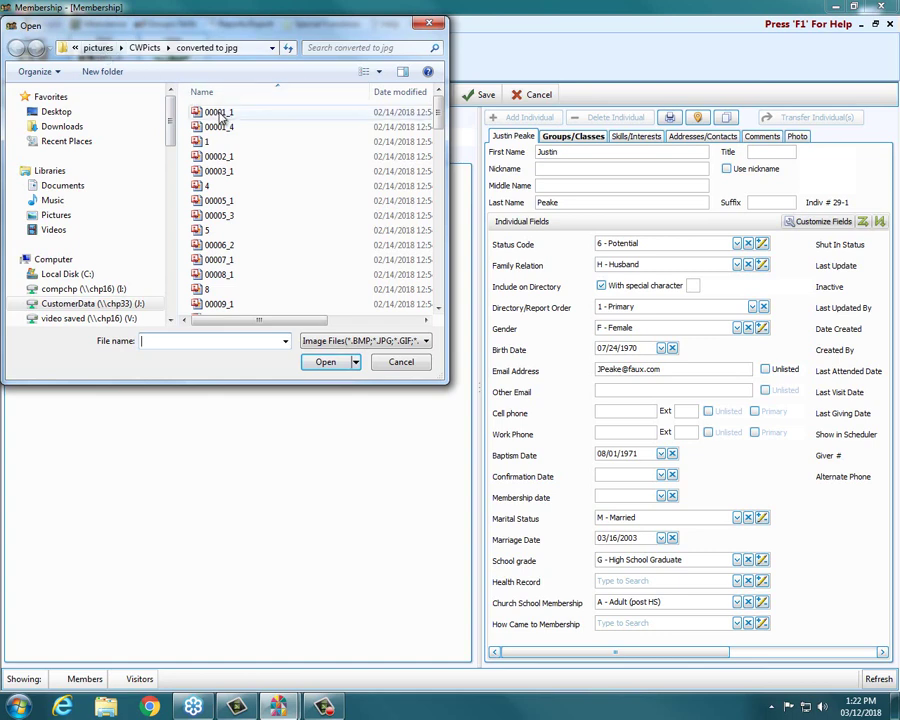
double_click(220, 113)
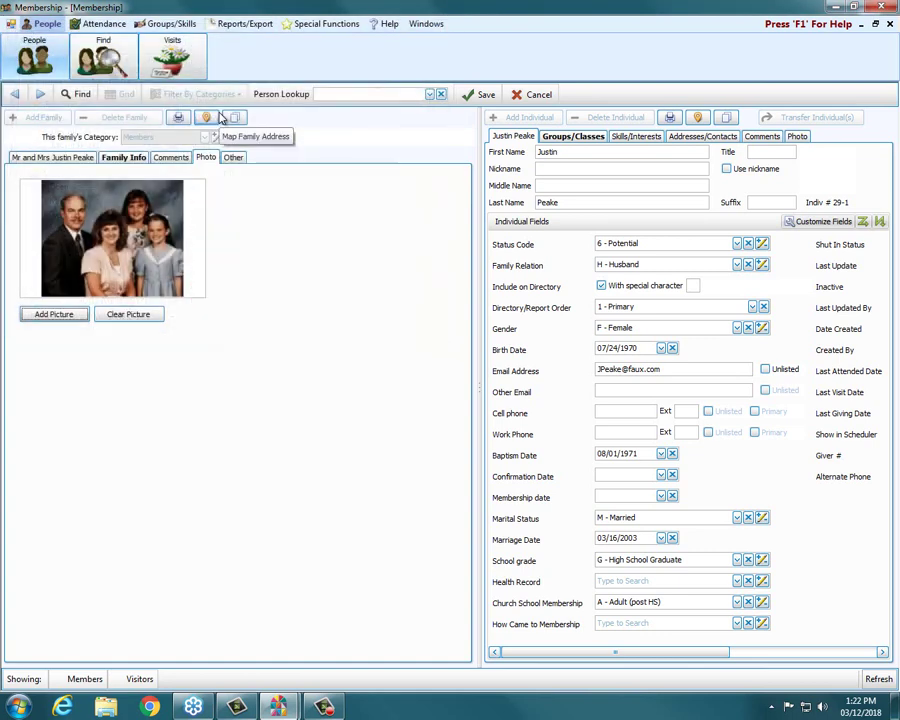
click(44, 316)
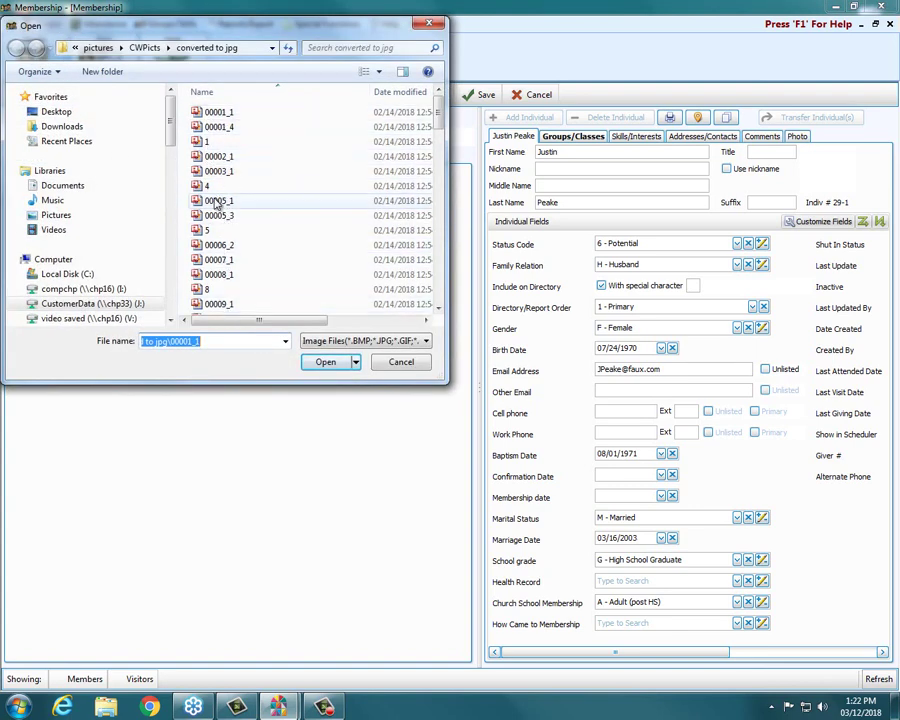
double_click(216, 112)
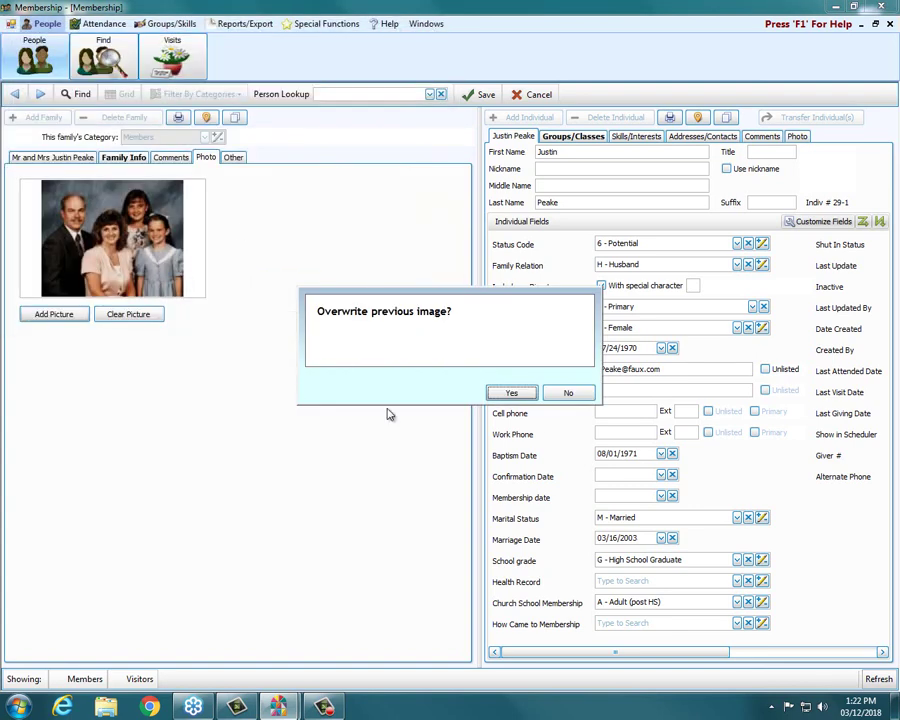
click(511, 393)
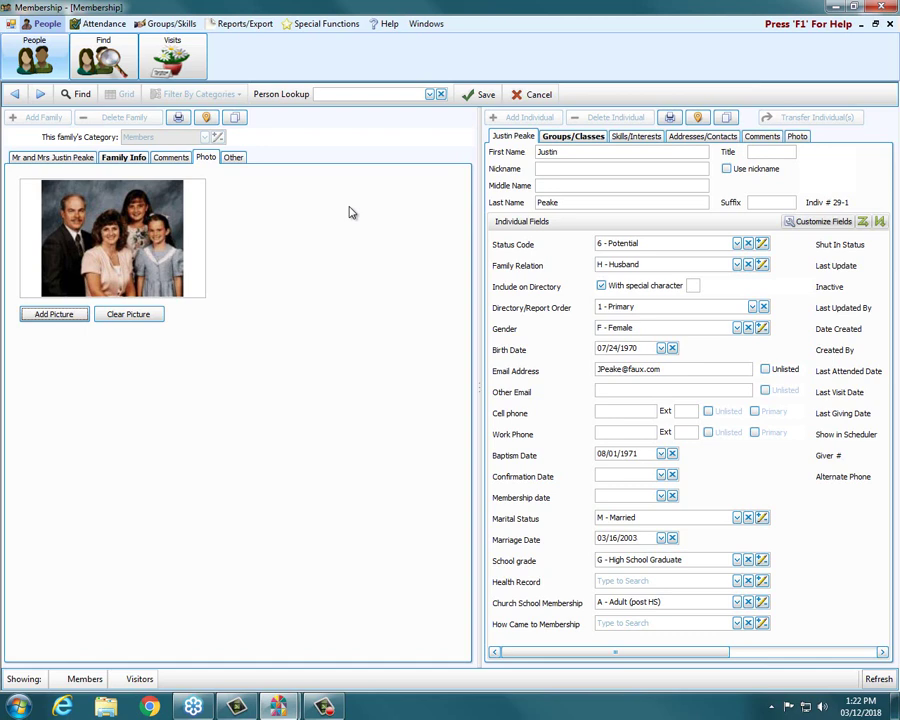
click(128, 316)
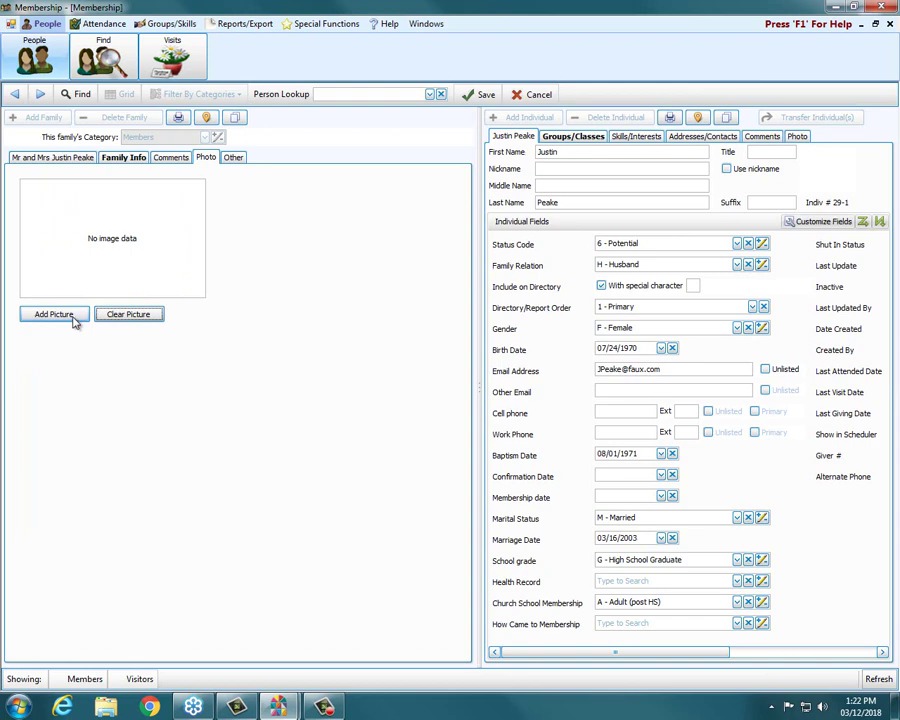
click(233, 158)
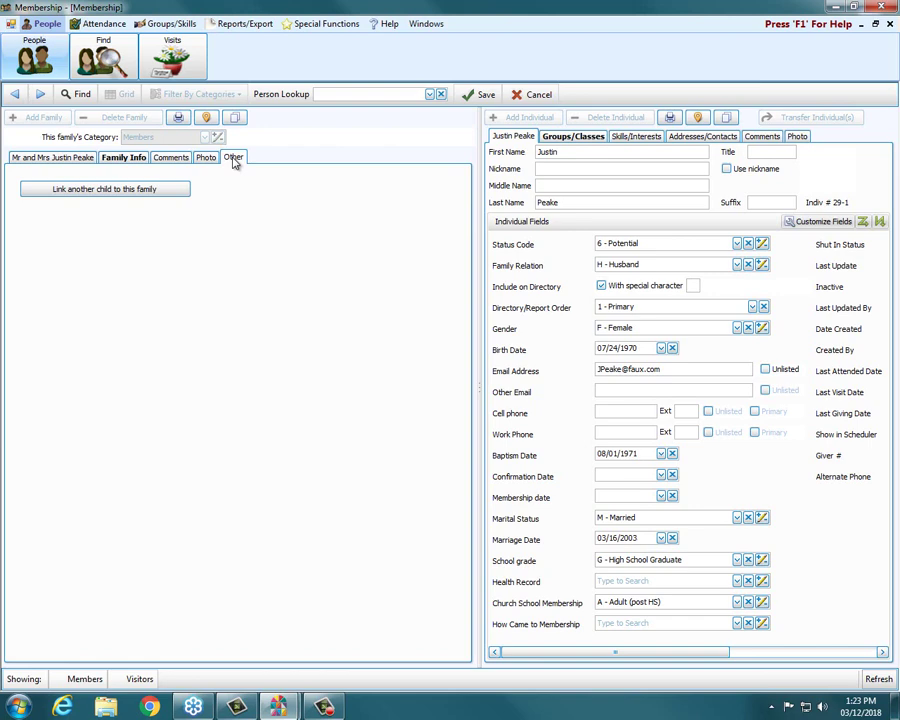
Link the 8-year-old child from another family to the couple's family from the Other section.
click(67, 161)
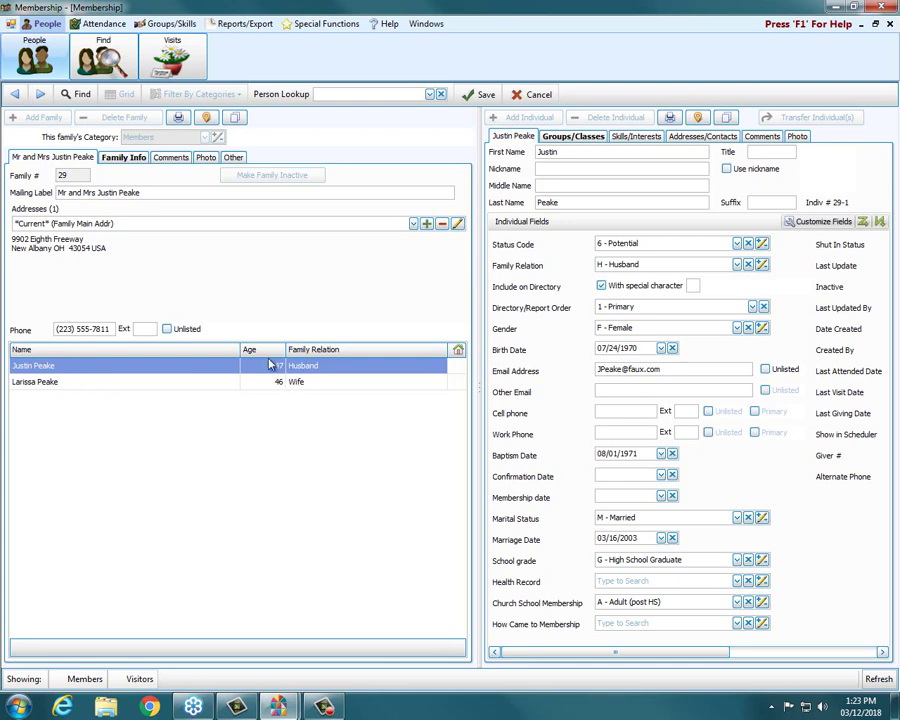
click(236, 160)
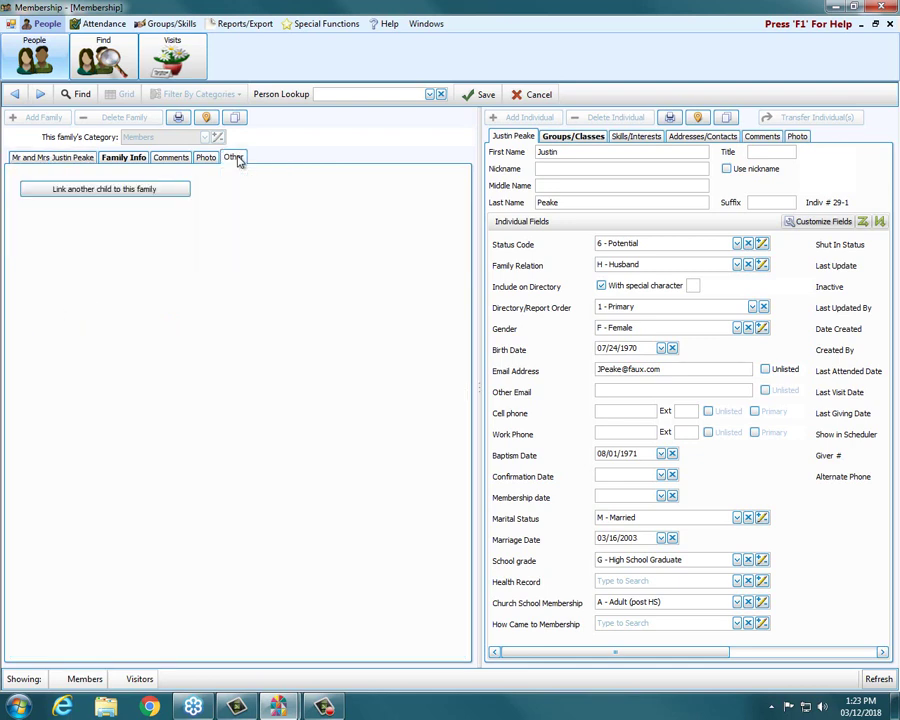
click(127, 192)
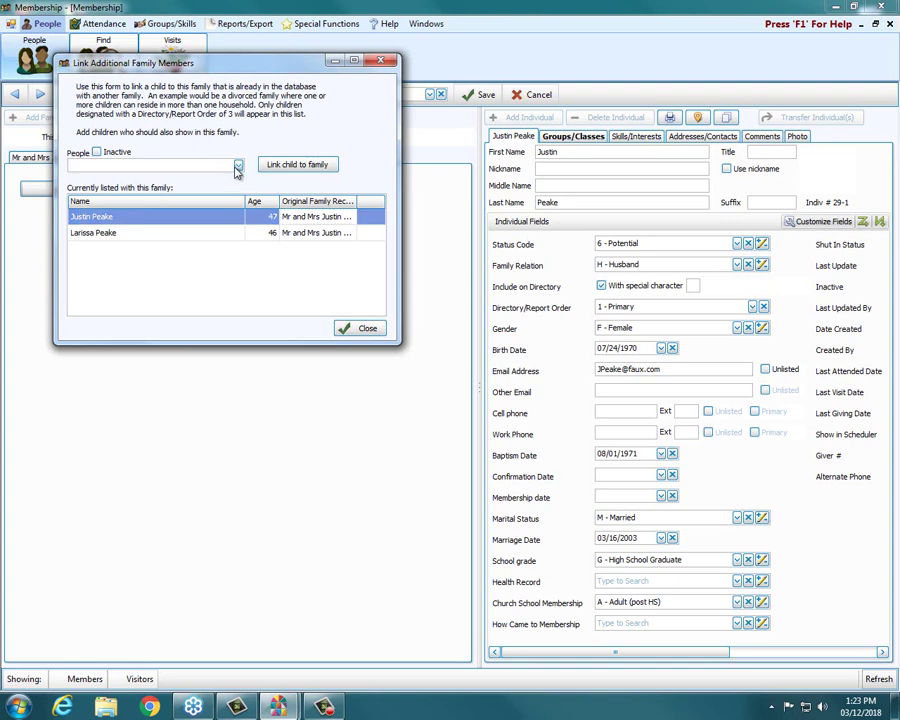
click(238, 165)
scroll(100, 290, down, 2)
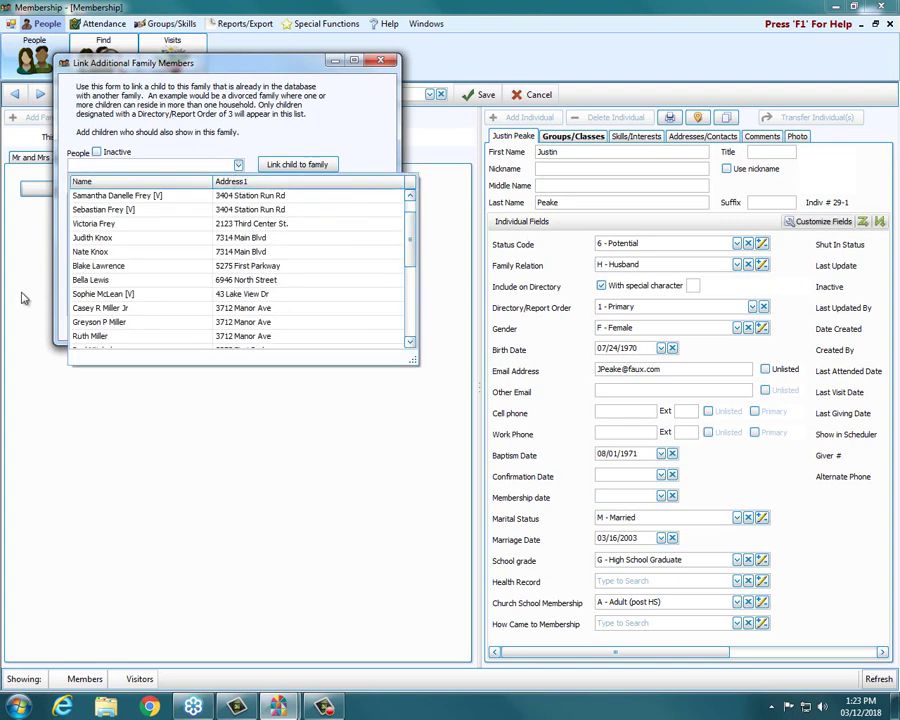
click(97, 270)
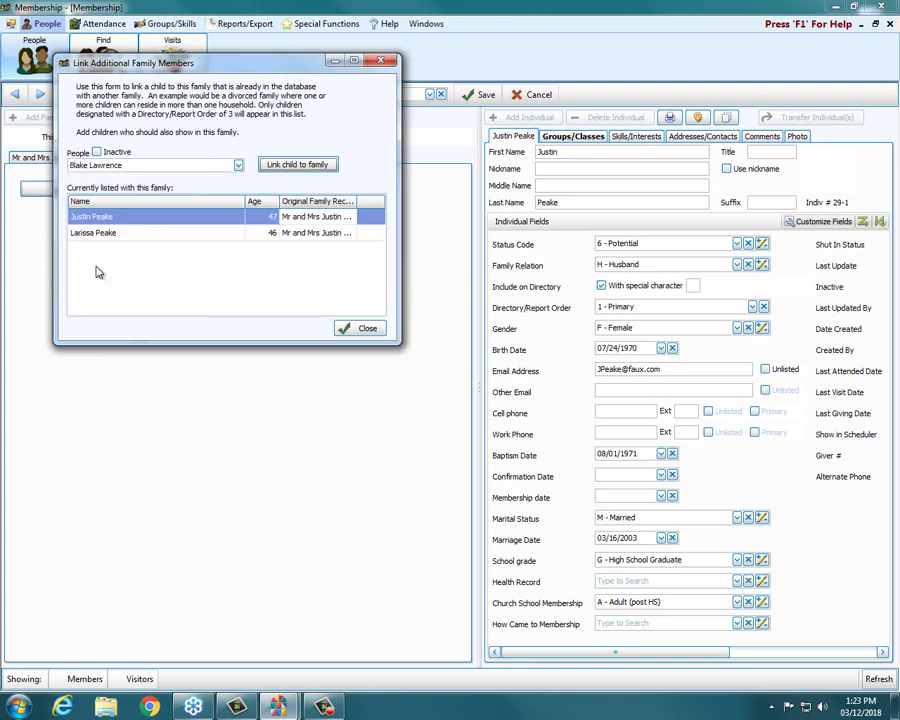
click(300, 166)
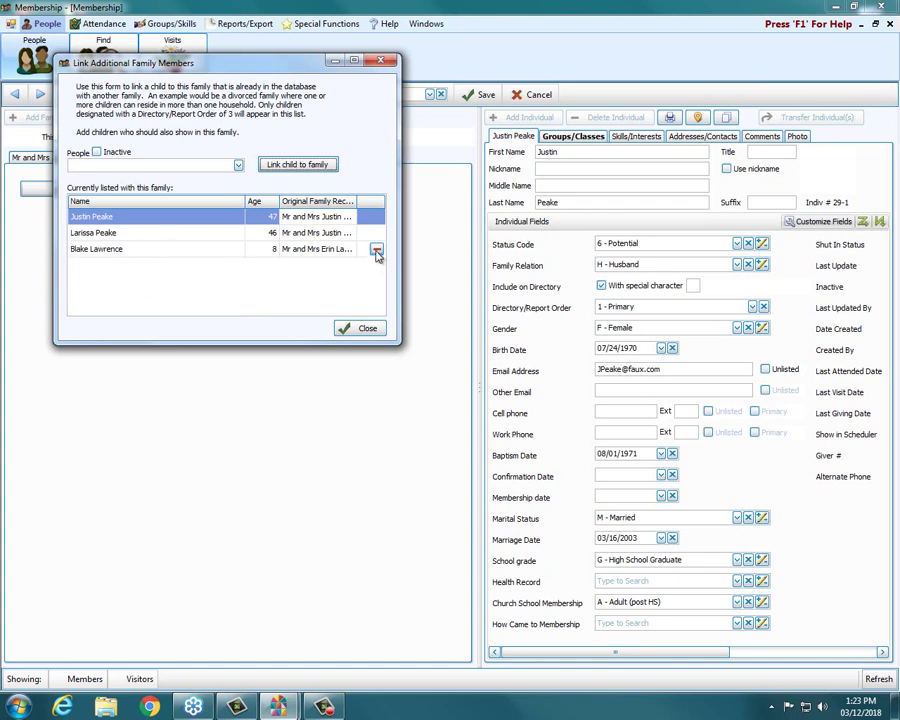
click(350, 328)
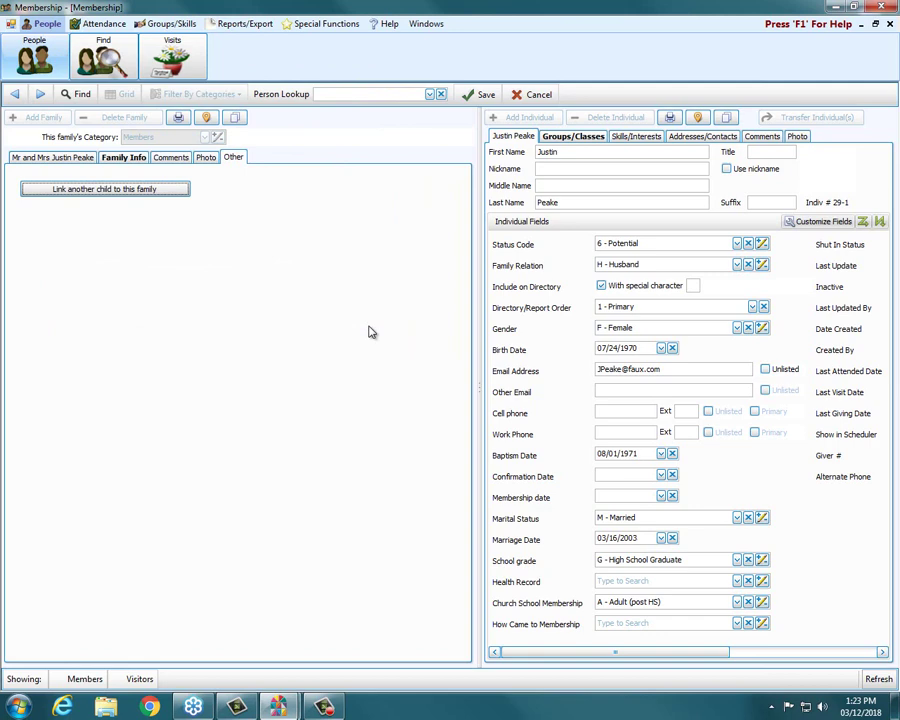
Show the linked child's details and try opening his other family, dismissing the errors.
click(47, 160)
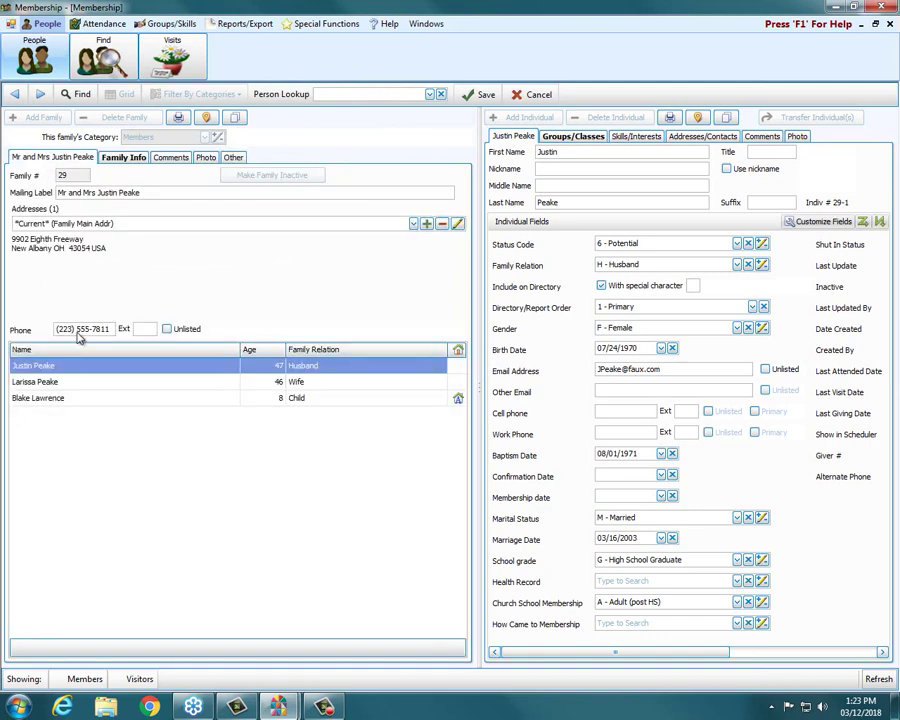
click(126, 399)
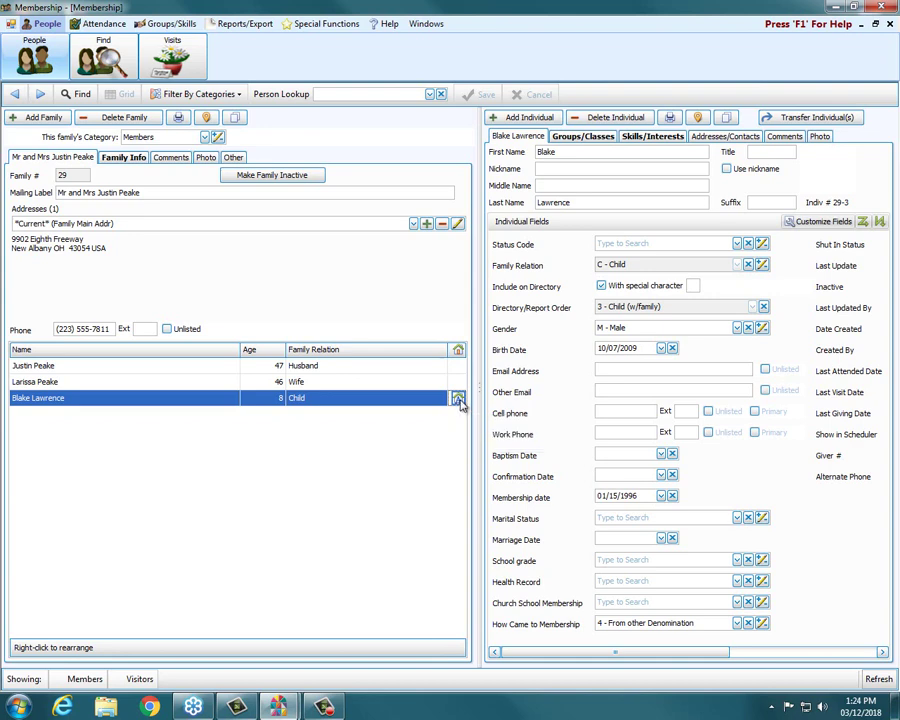
click(458, 400)
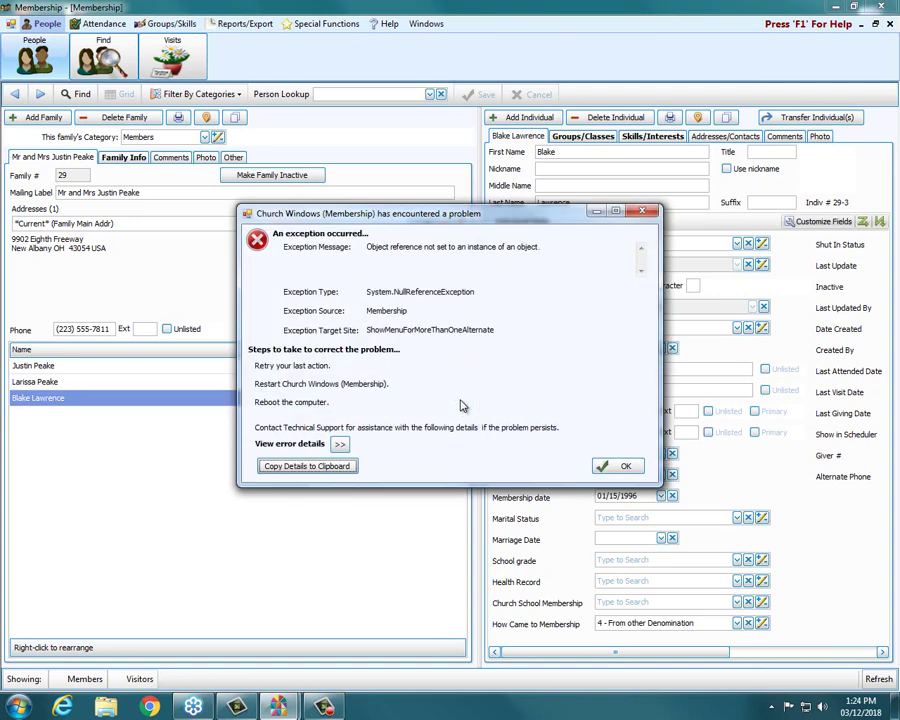
click(643, 212)
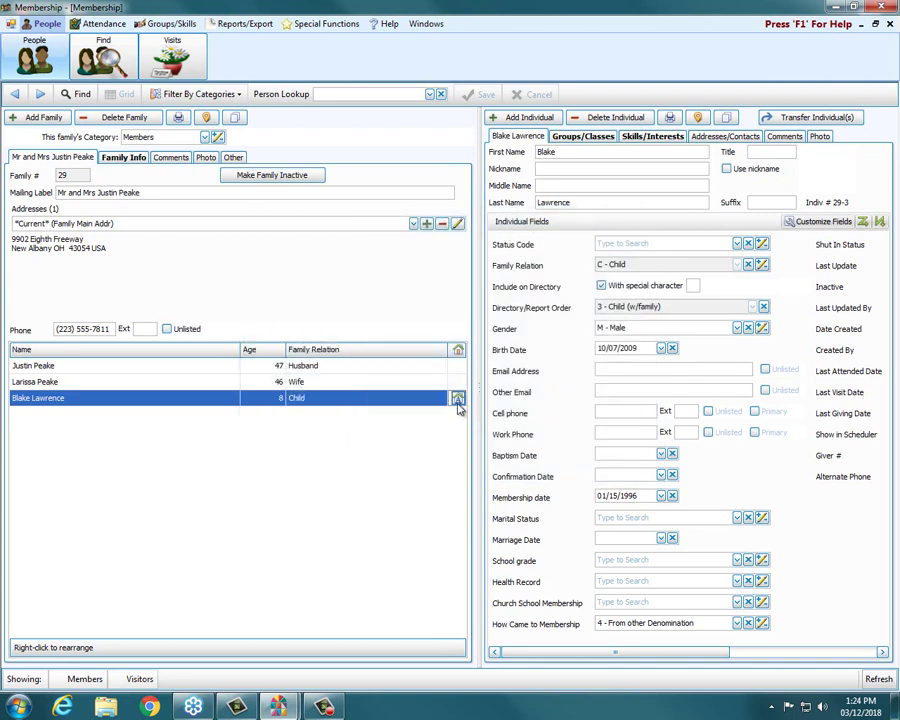
click(458, 400)
click(632, 464)
click(458, 399)
click(630, 464)
Step to the next record and back, retry the child's other family, then close the record.
click(14, 94)
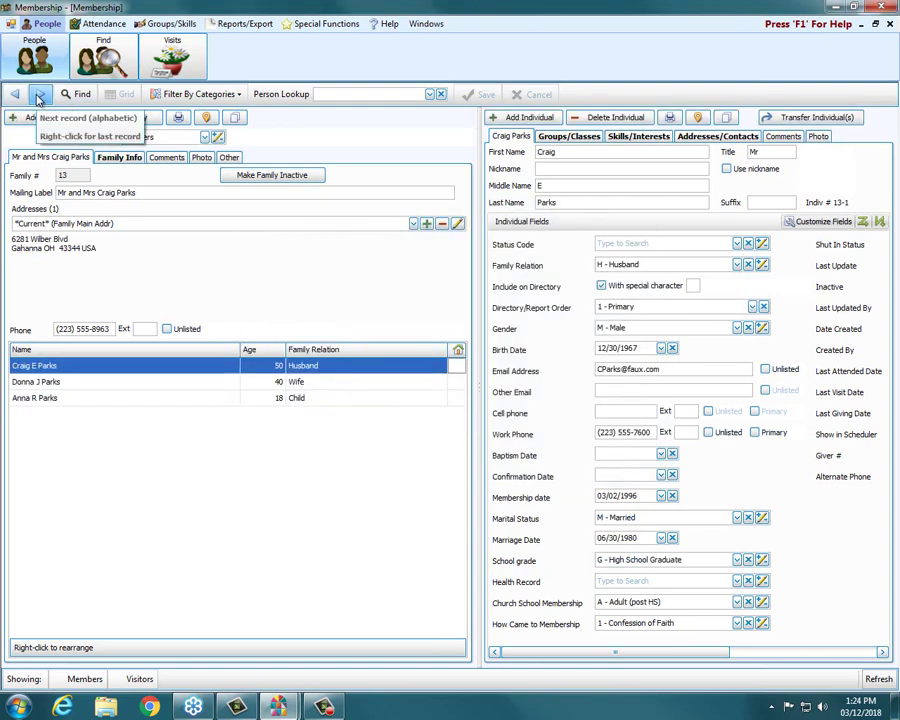
click(38, 95)
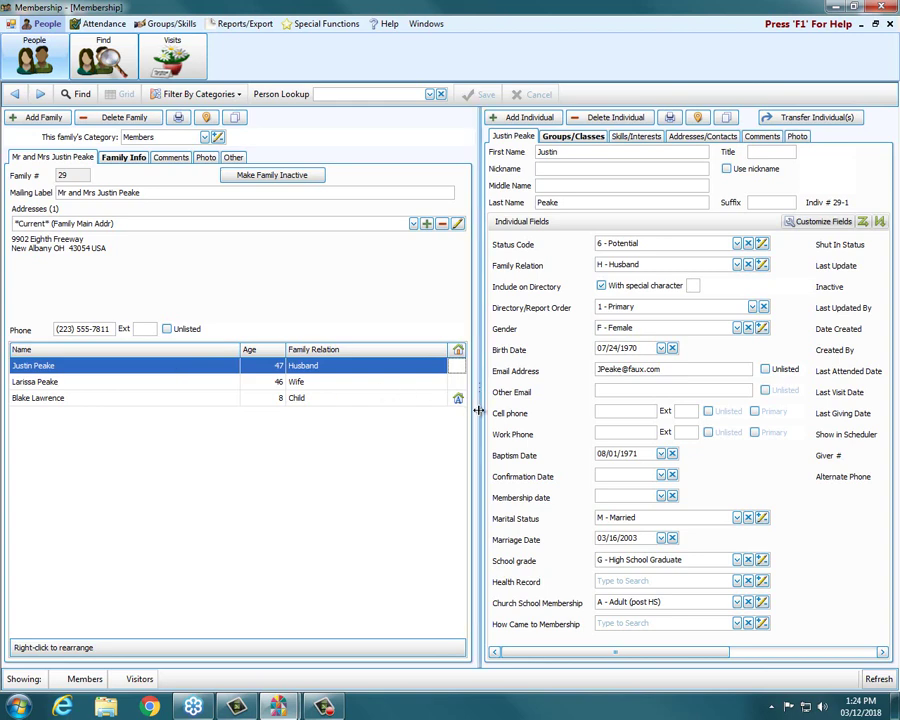
mouse_move(462, 405)
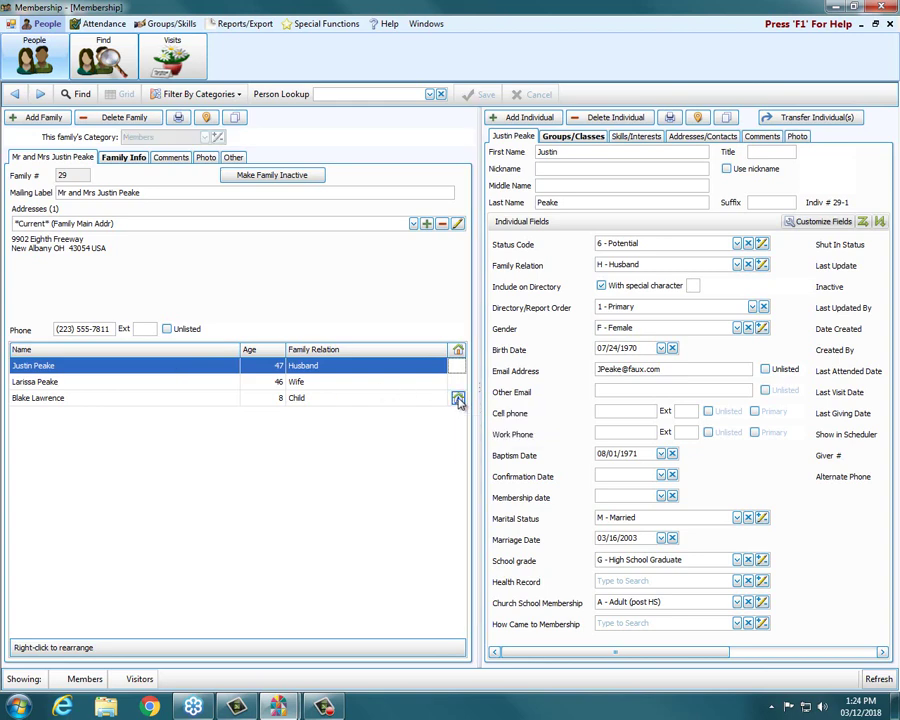
click(459, 400)
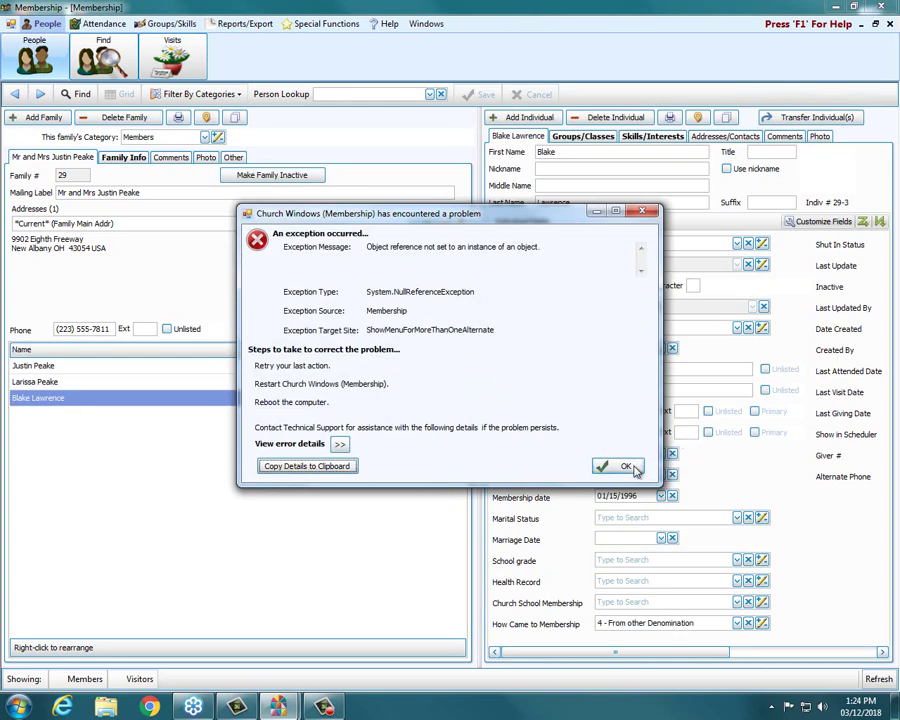
click(624, 467)
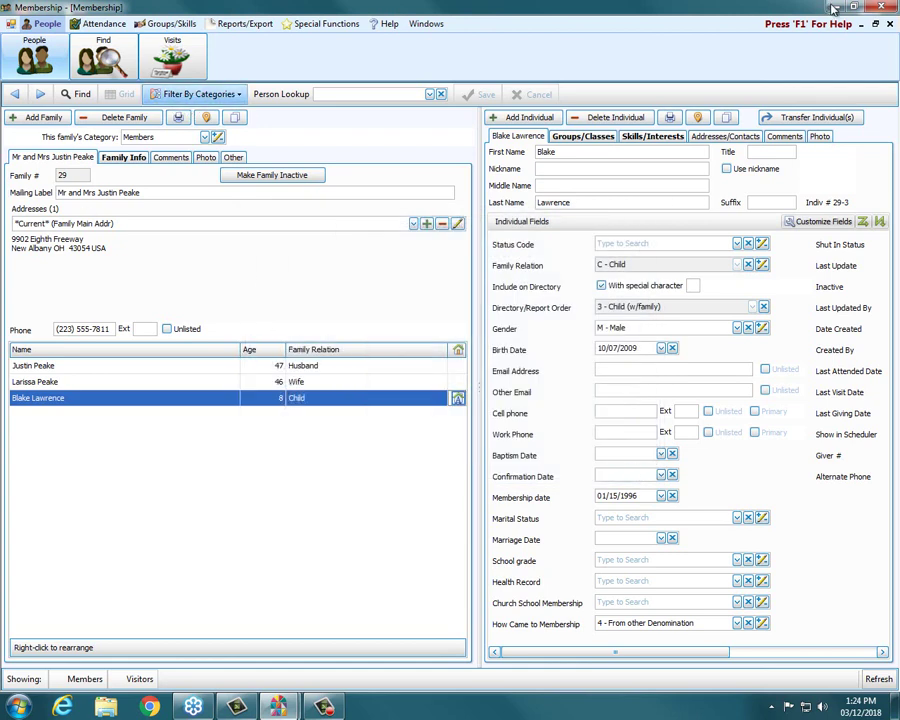
click(889, 23)
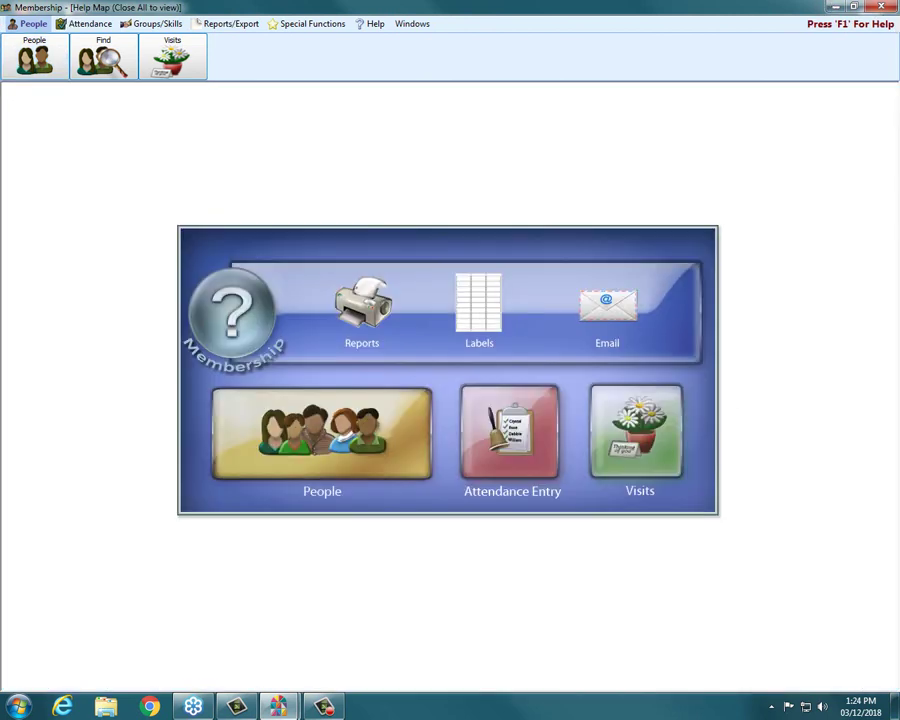
Restart Membership from the launcher, maximize it, and open People showing visitor family 90037.
click(874, 8)
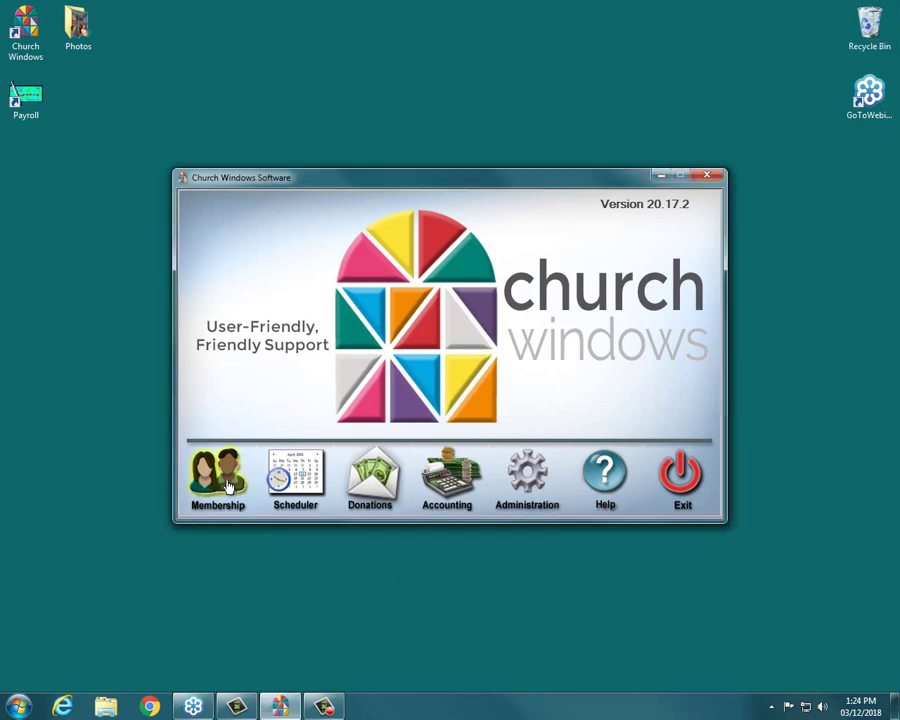
click(228, 486)
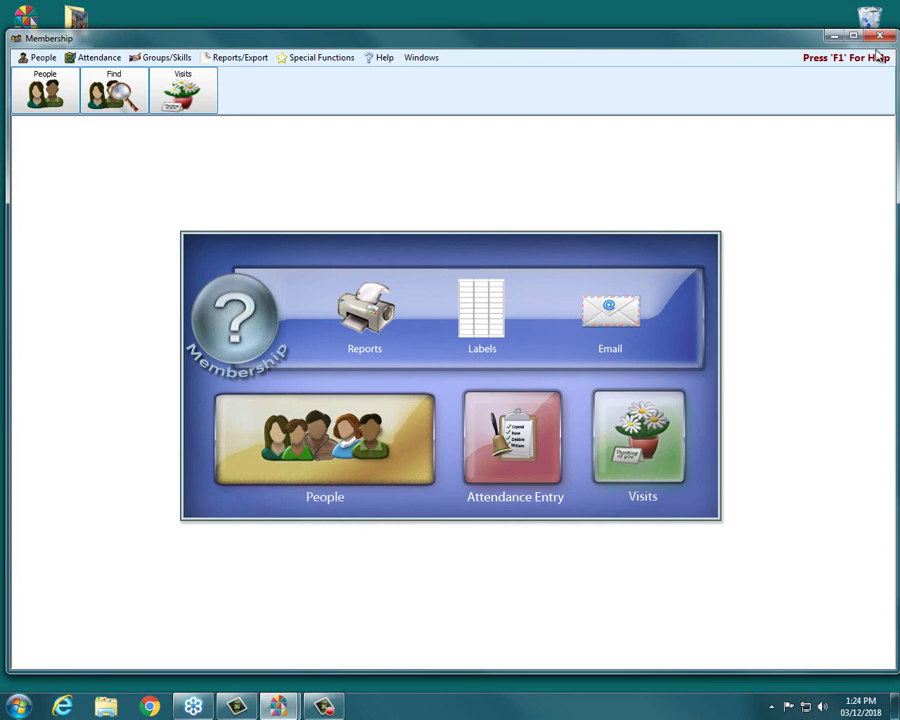
click(853, 37)
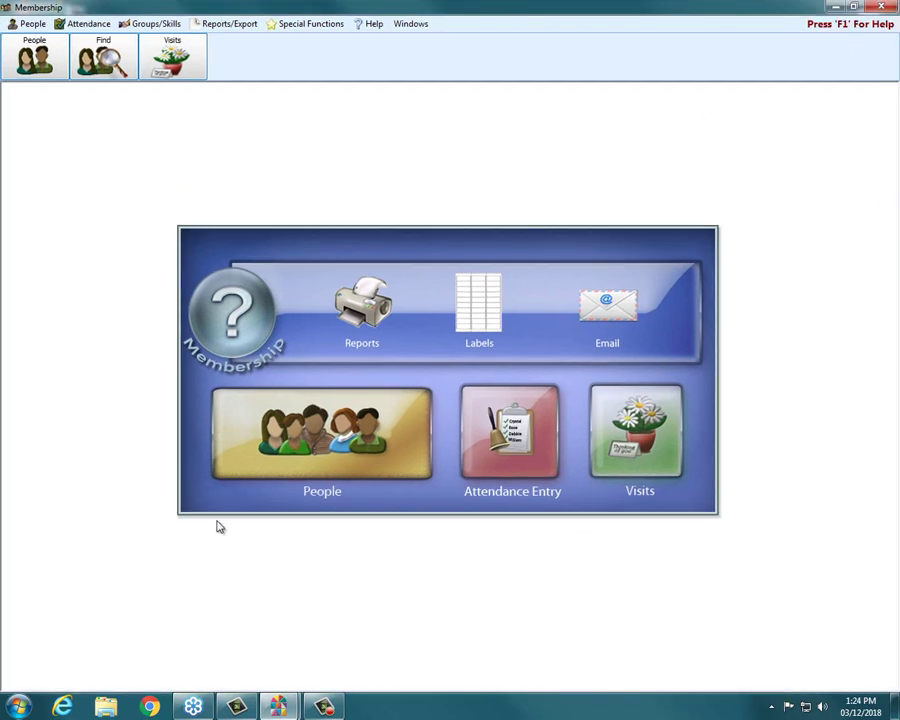
click(337, 440)
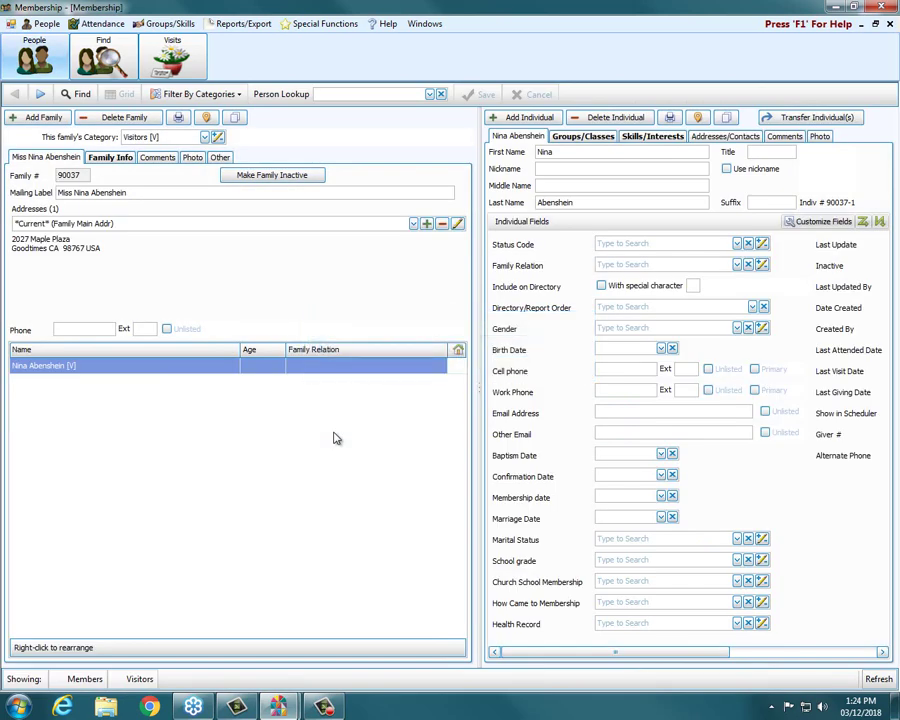
Look up the couple's surname, open the husband's family 29, and try the child's other-family icon.
click(348, 93)
text(d)
key(BackSpace)
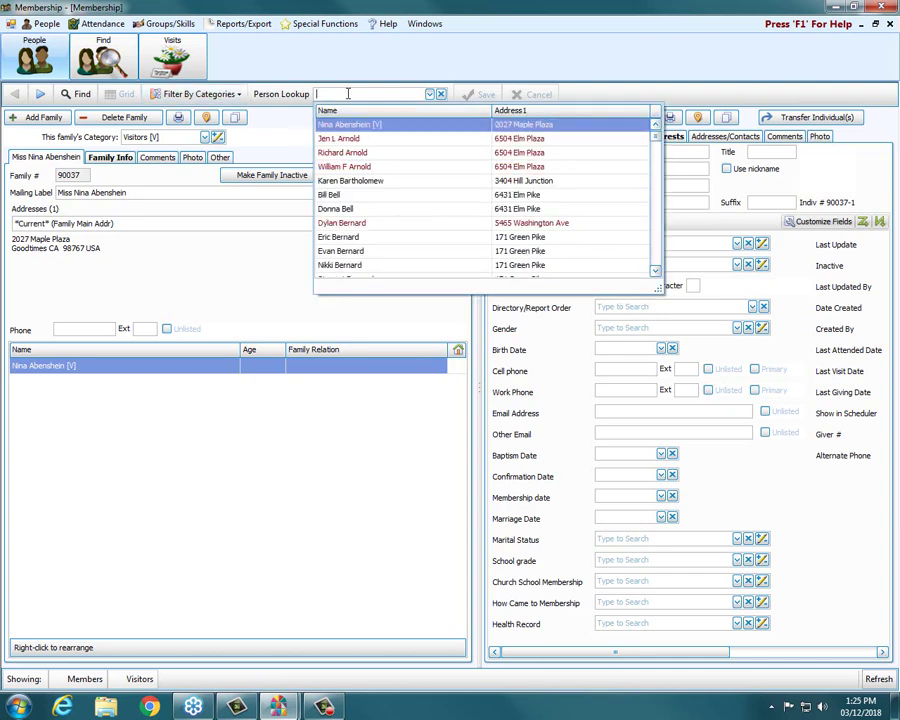
text(peake)
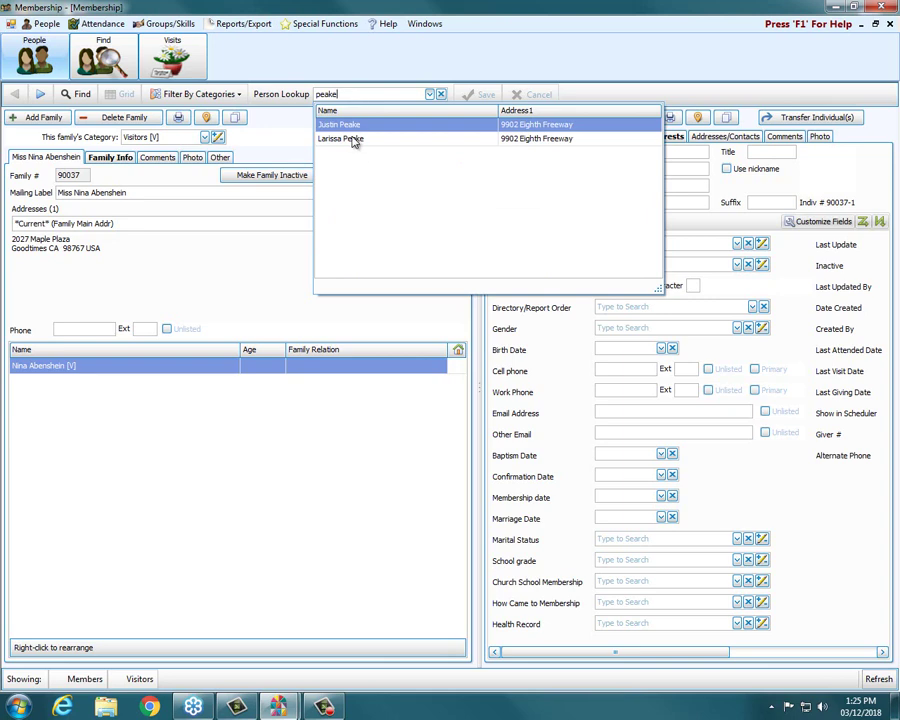
click(340, 125)
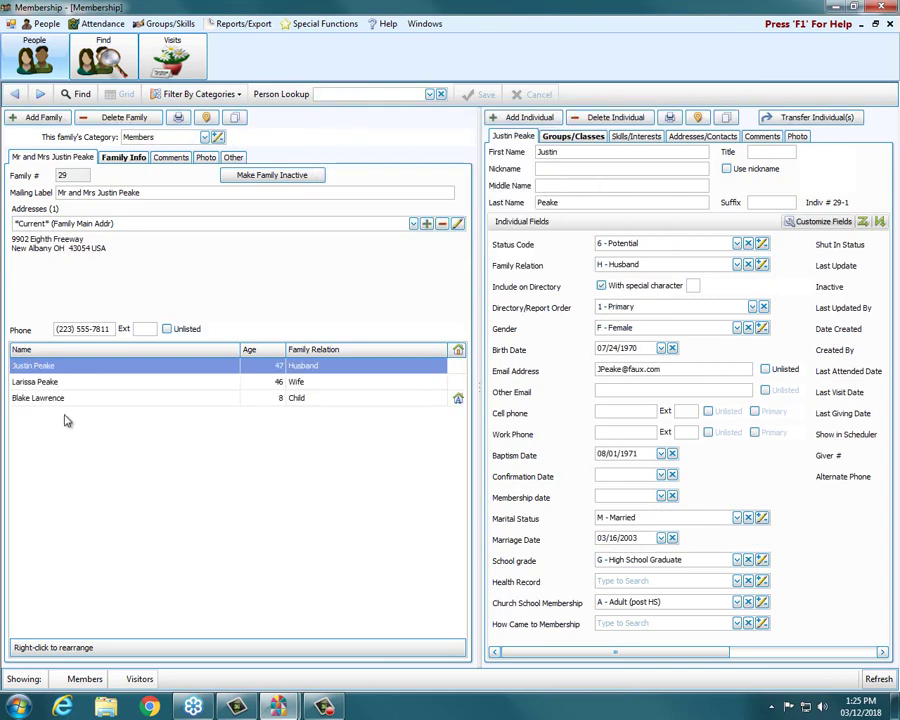
click(458, 398)
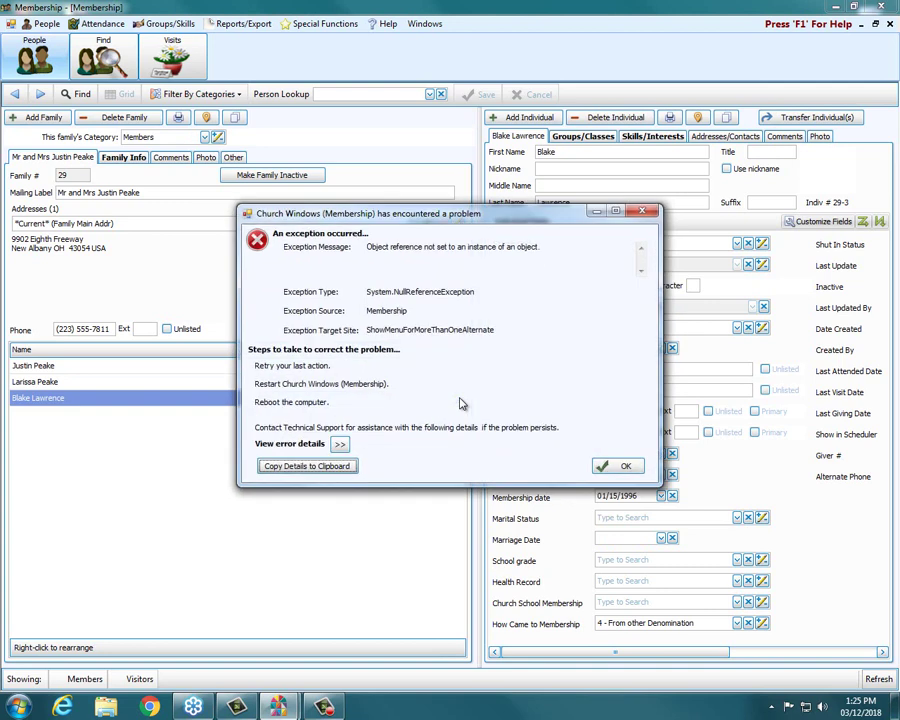
key(Return)
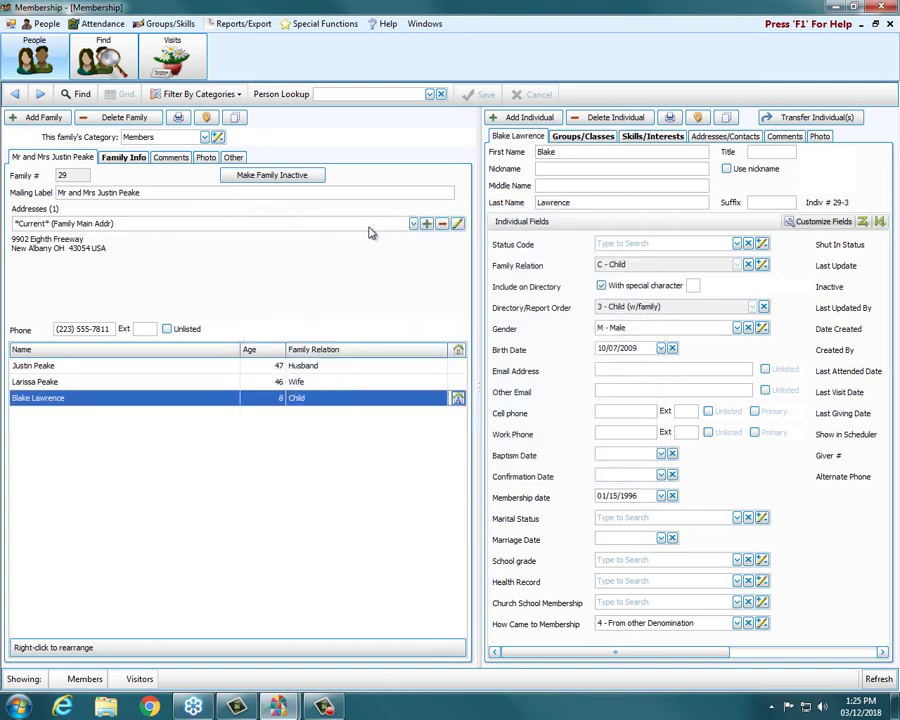
Look up the child's surname and open his own family 9, dismissing the linked-family error.
click(347, 94)
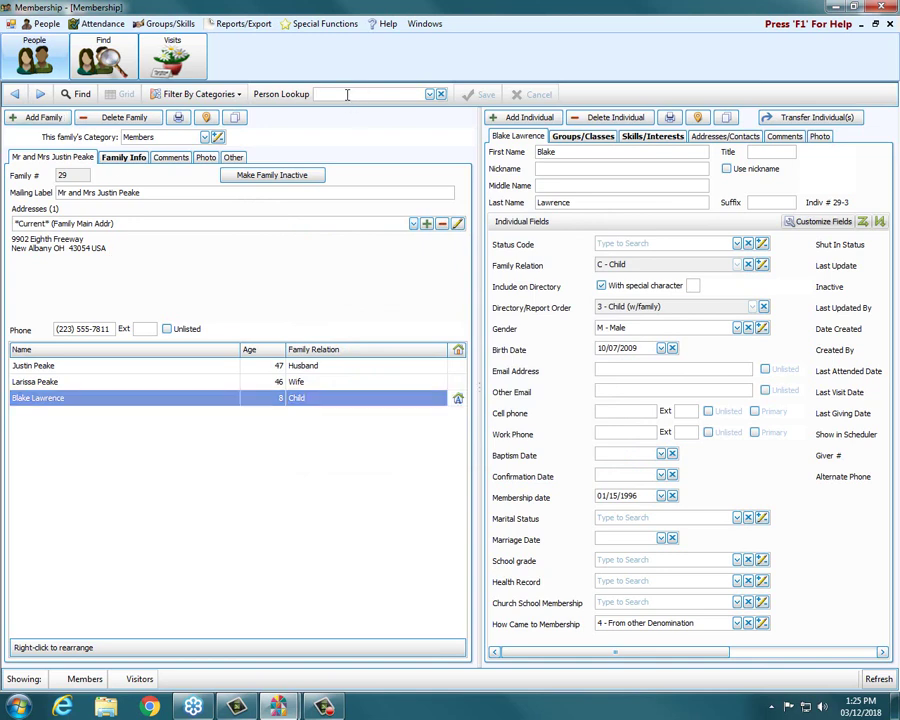
text(lawren)
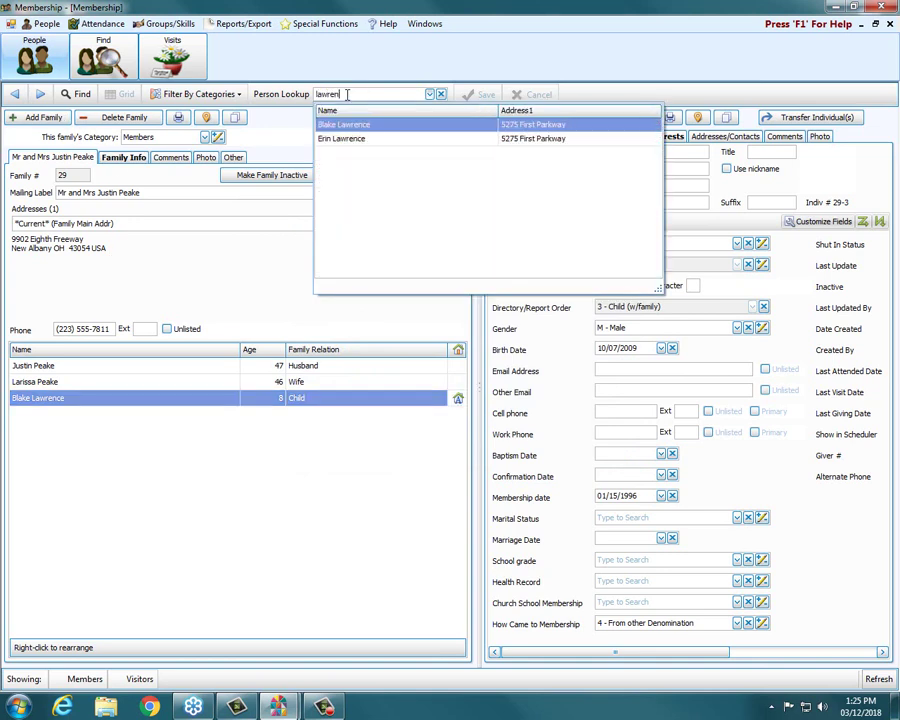
text(ce)
click(357, 124)
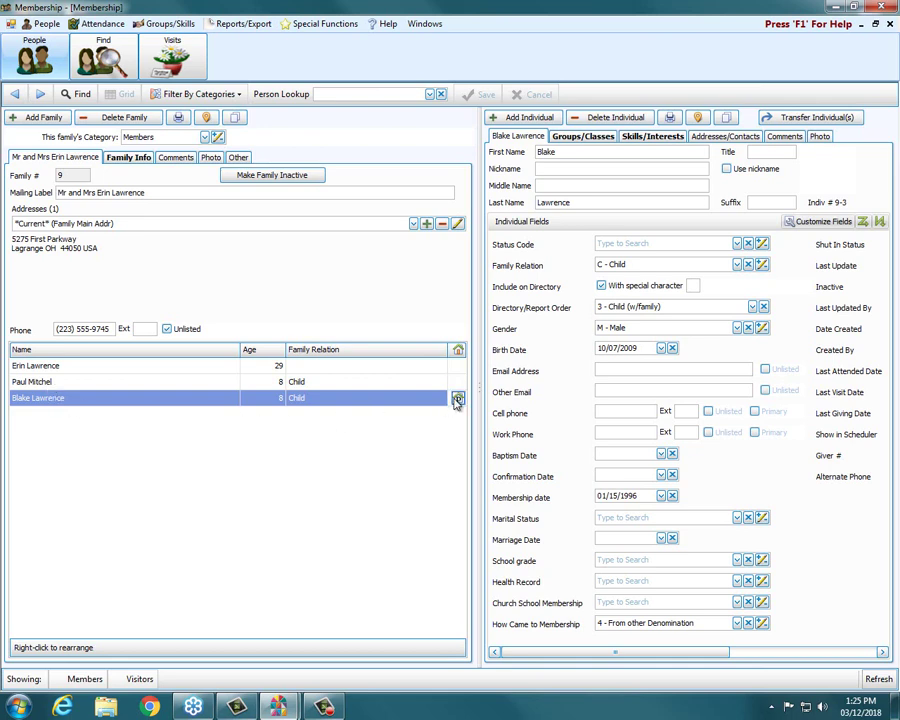
mouse_move(458, 402)
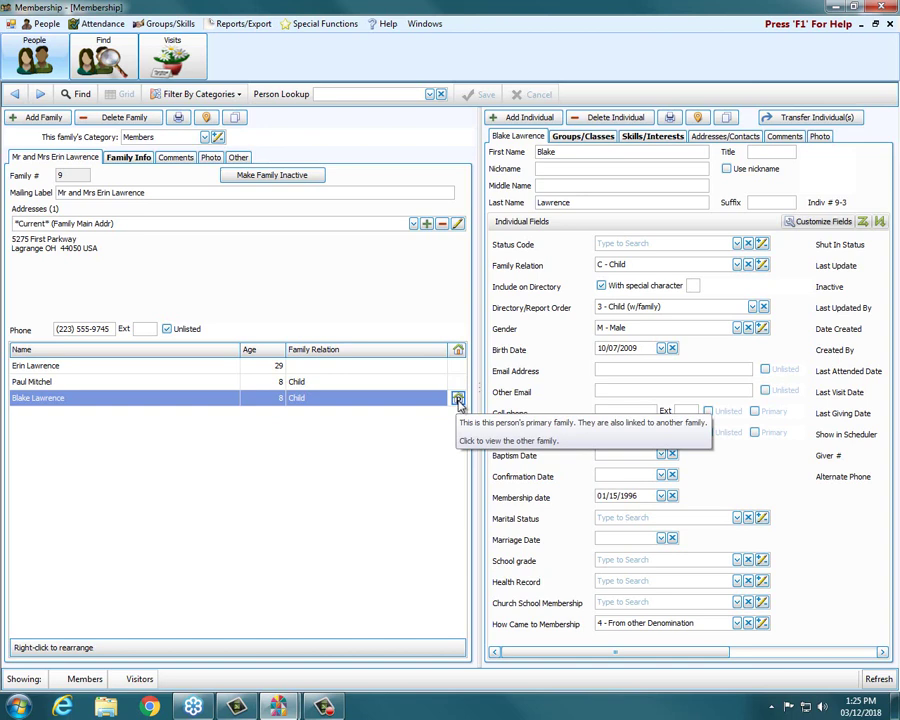
click(458, 400)
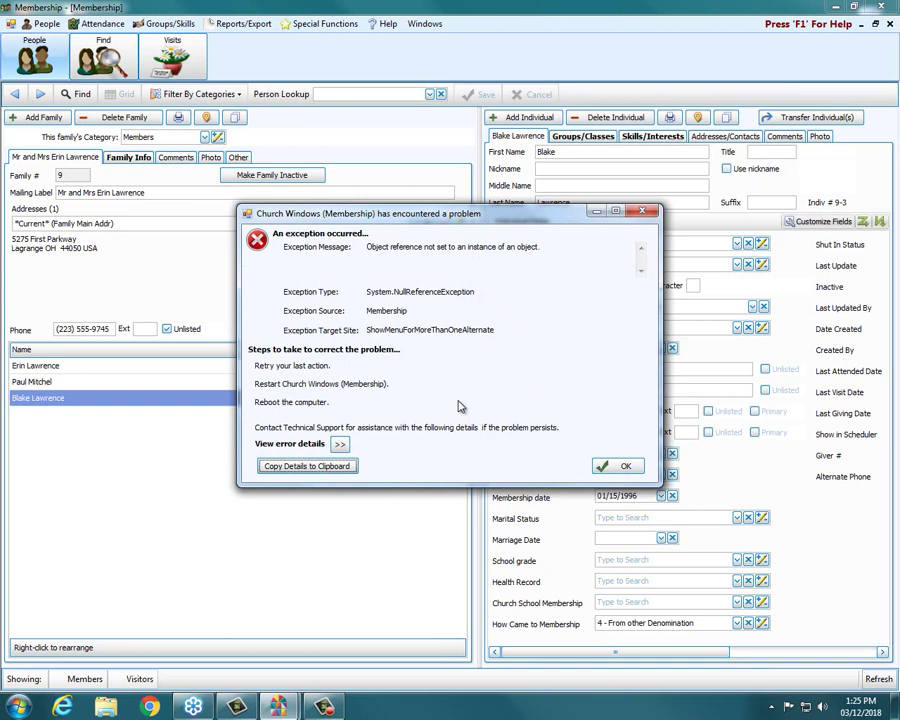
click(641, 211)
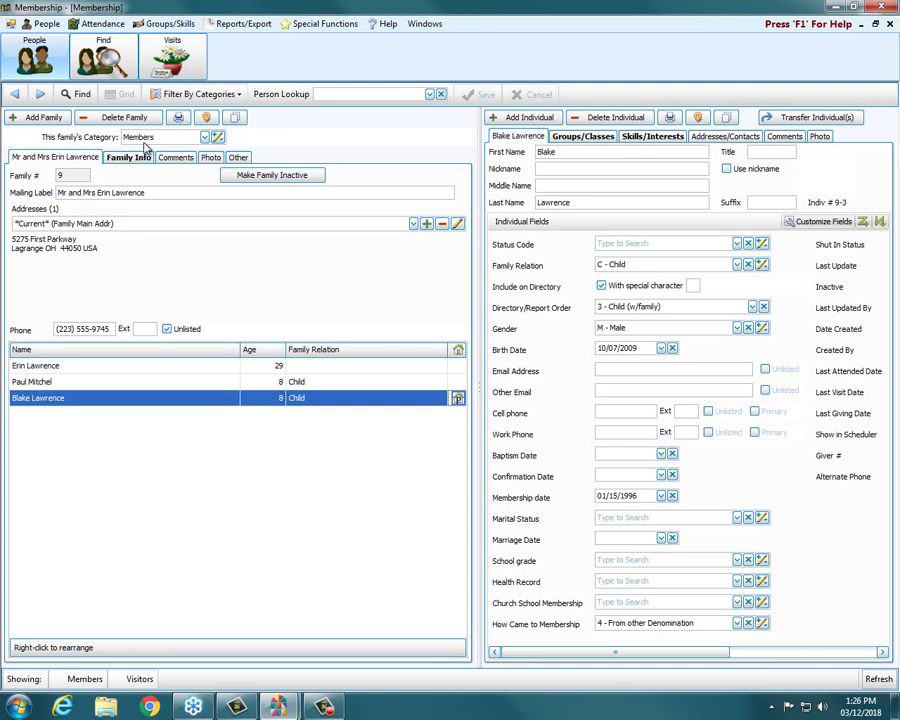
click(107, 122)
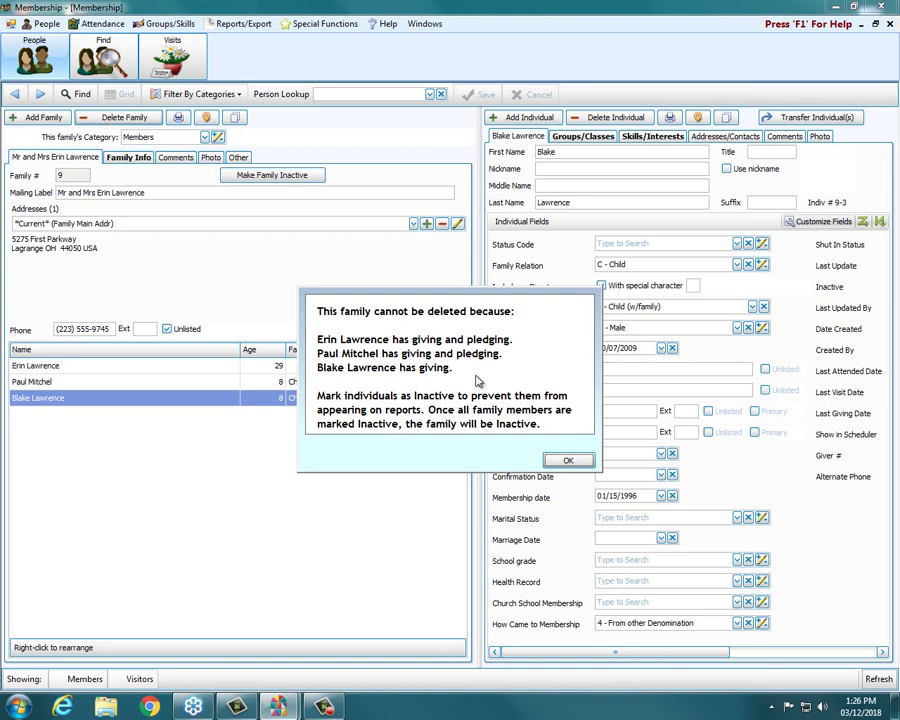
click(565, 464)
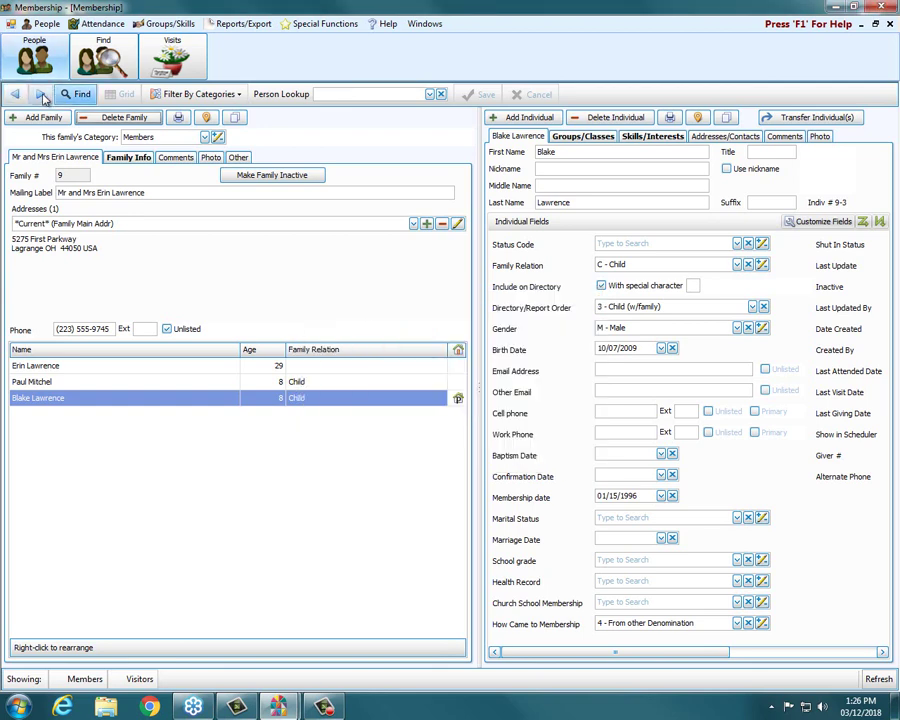
click(363, 94)
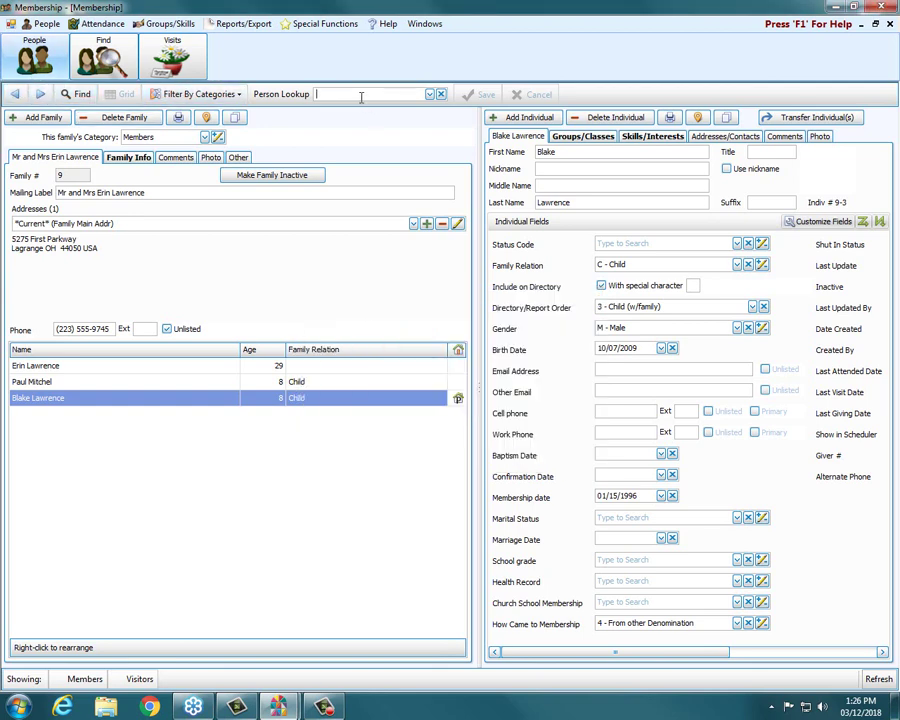
Find single-adult family 58 by surname, permanently delete it, and re-search to confirm it's gone.
text(pear)
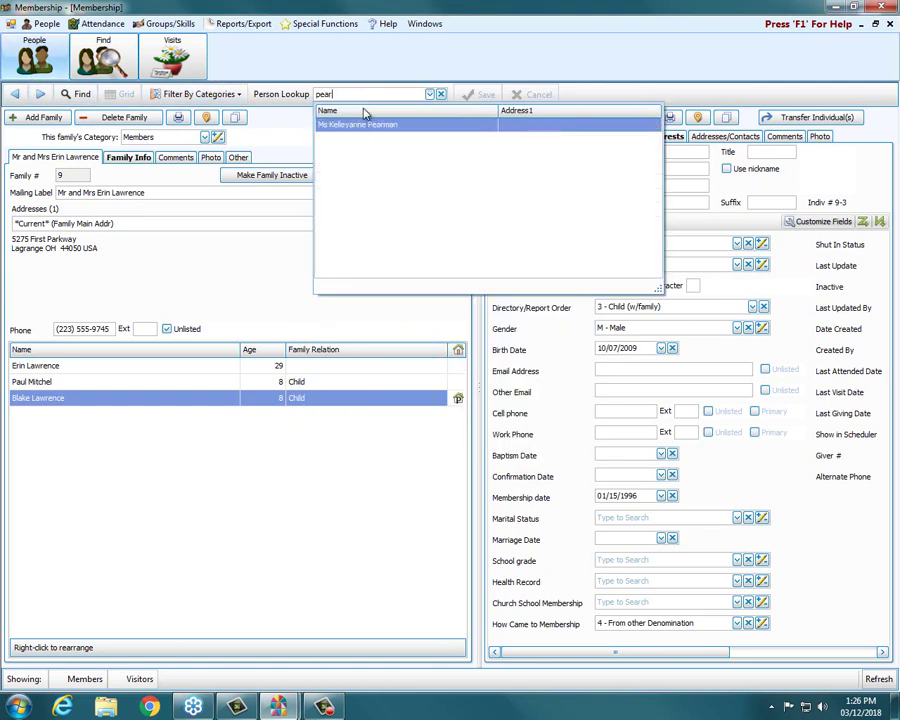
click(368, 127)
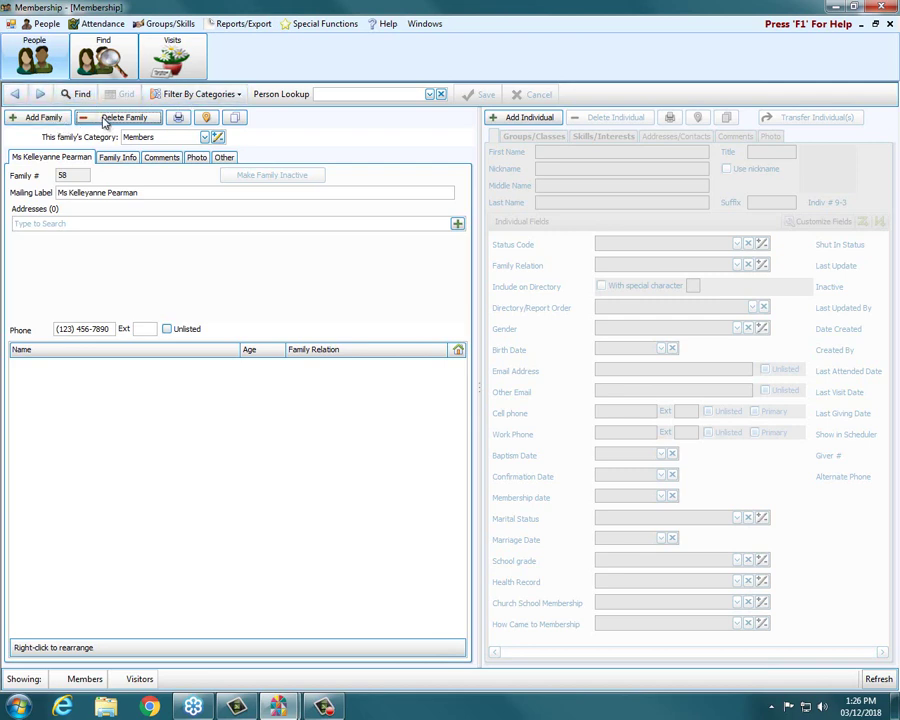
click(105, 119)
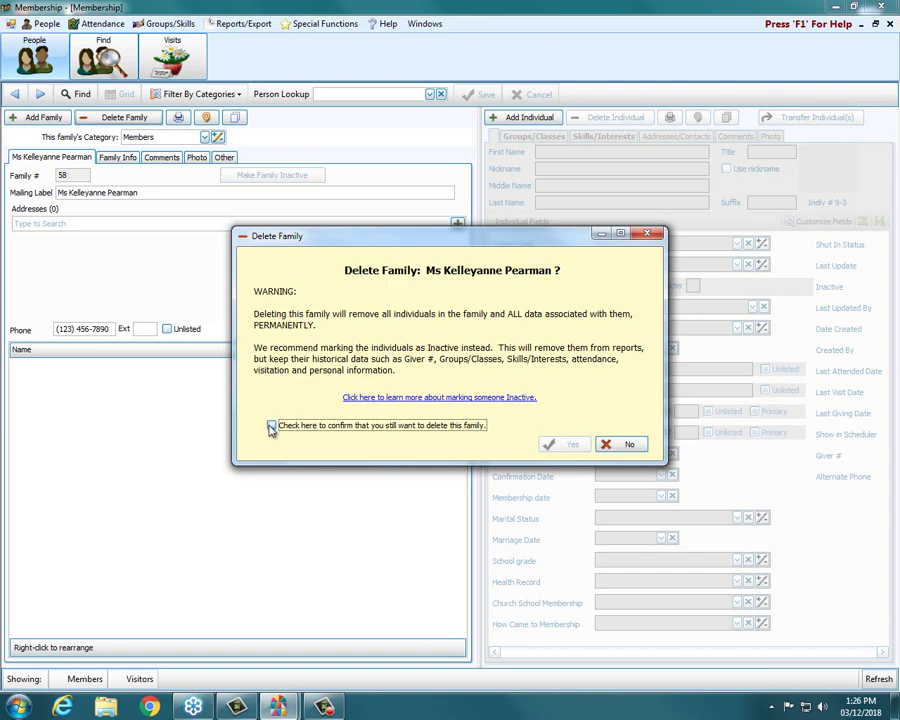
click(270, 427)
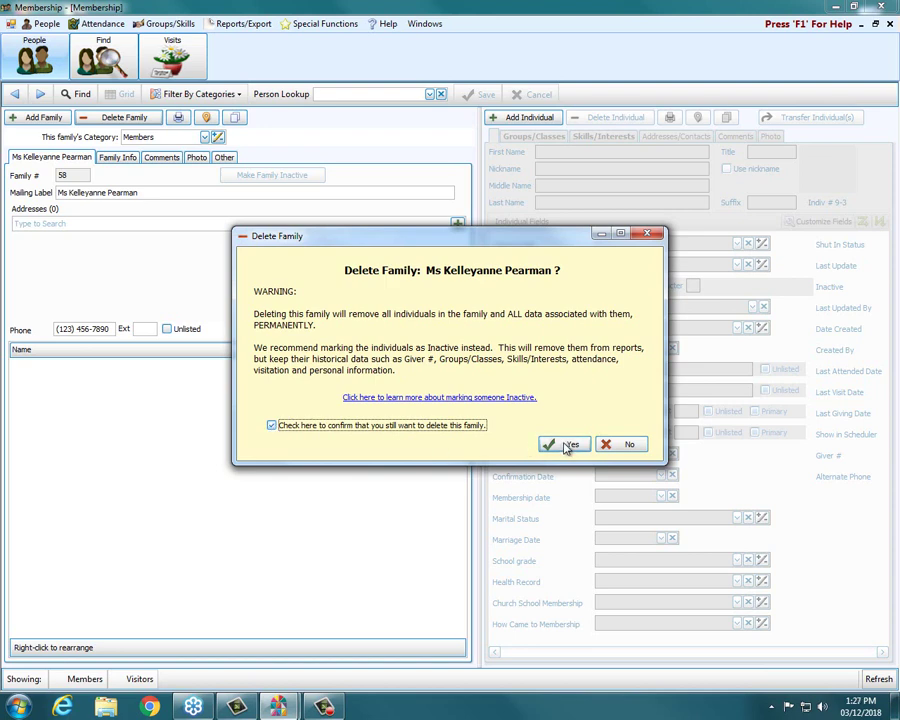
click(566, 447)
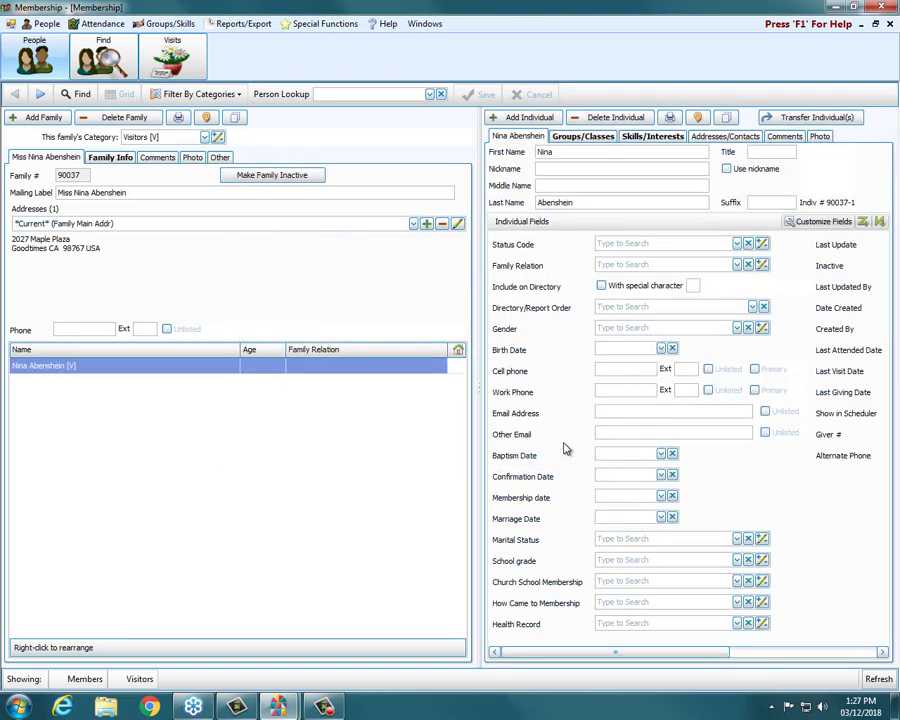
click(335, 95)
text(pearl)
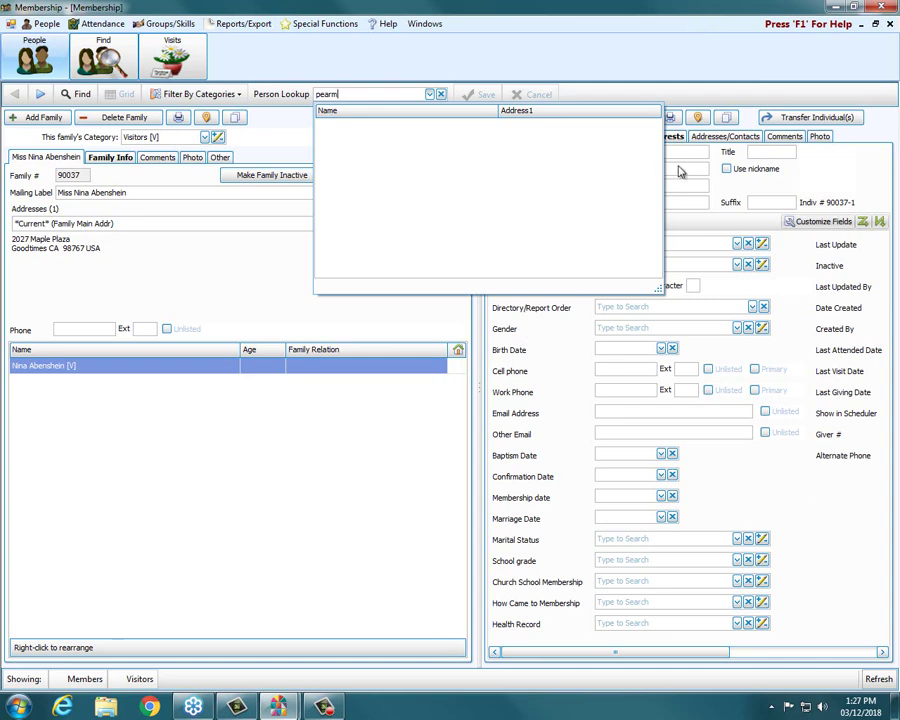
Close the empty Person Lookup results to show the visitor family's member details again.
click(644, 71)
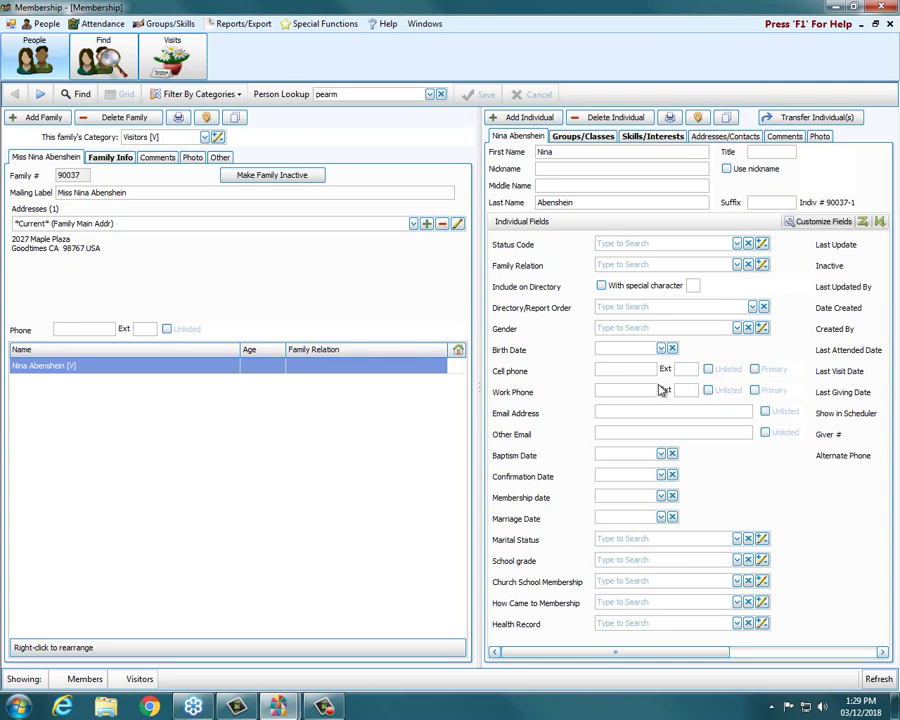
click(179, 118)
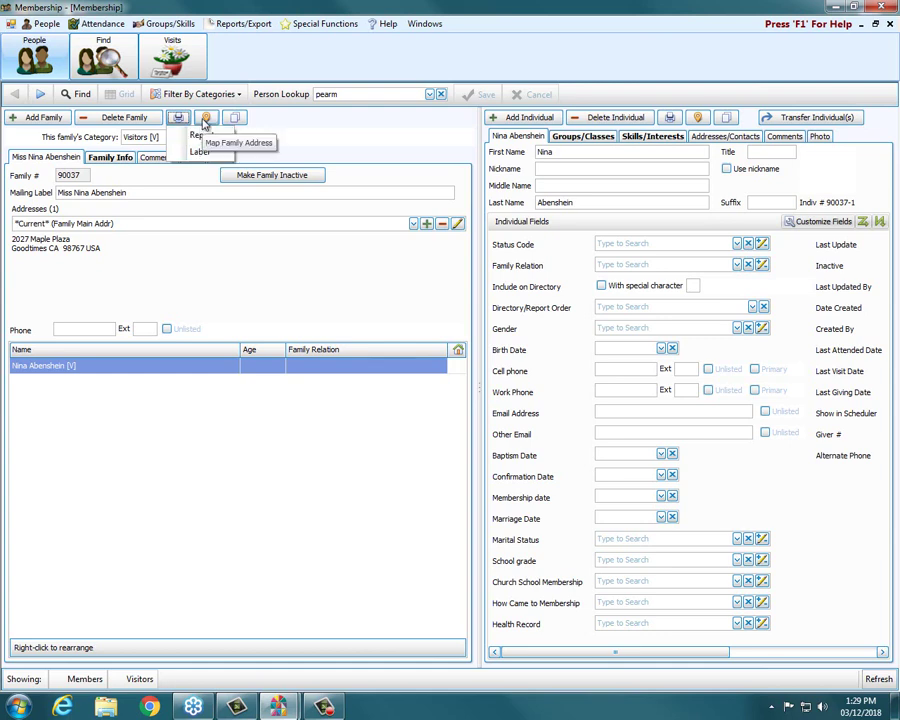
click(232, 119)
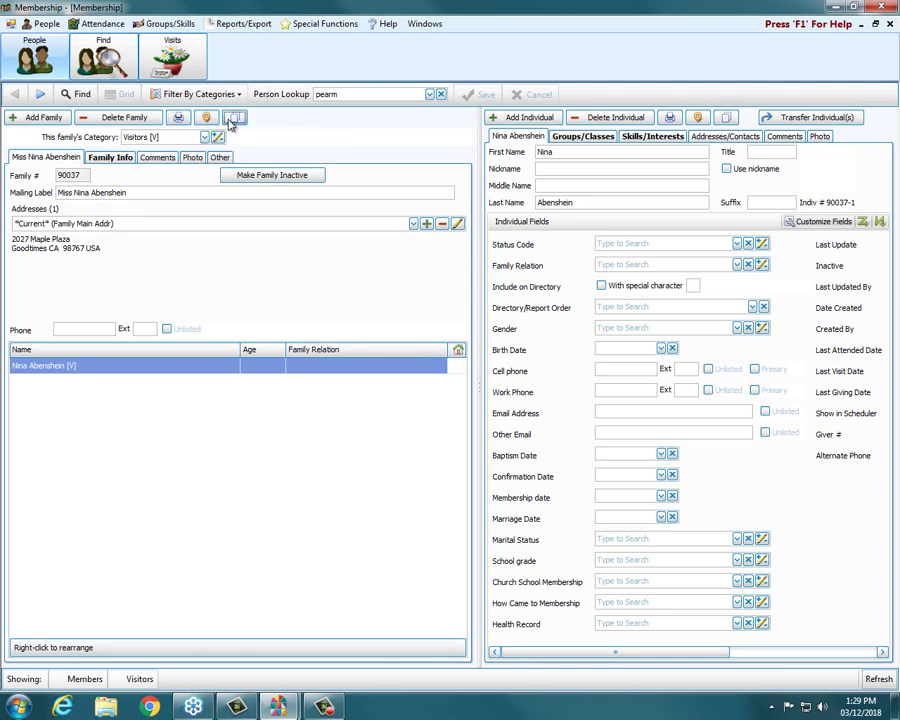
click(180, 118)
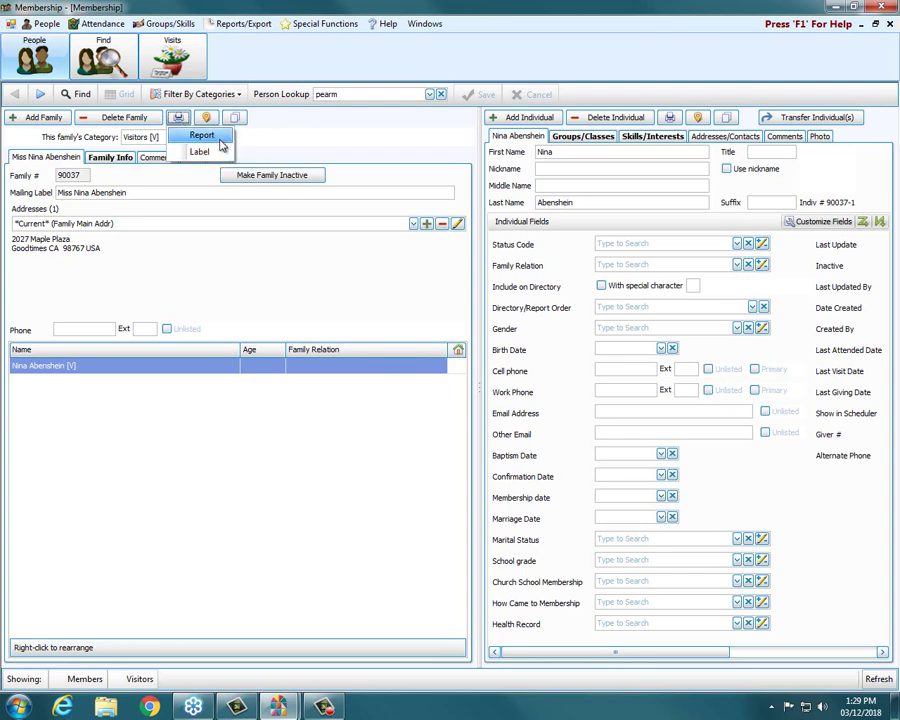
click(335, 137)
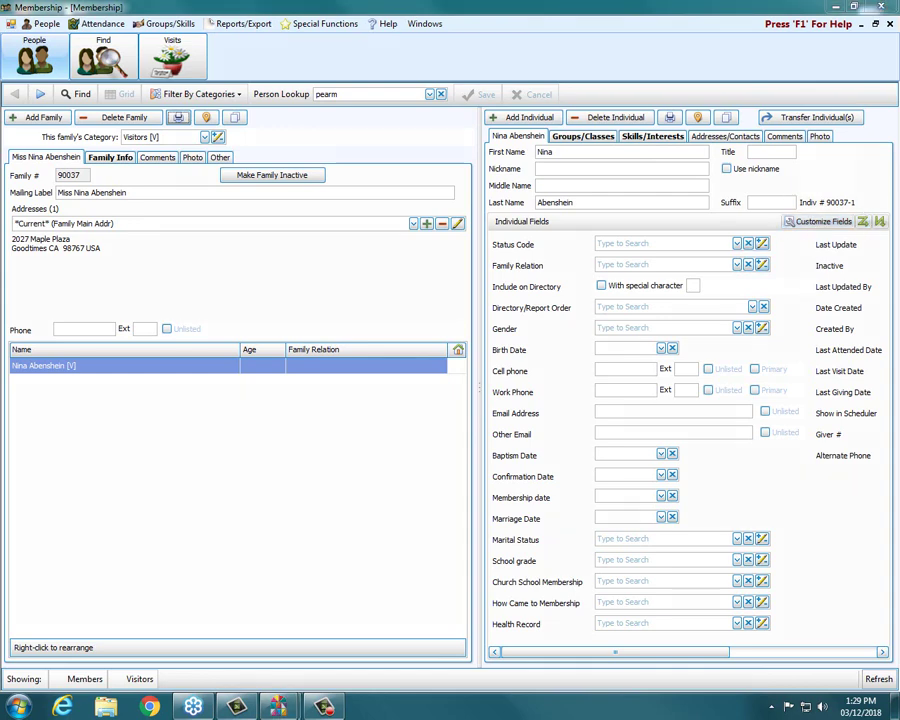
drag(878, 218, 770, 198)
mouse_move(717, 218)
mouse_down()
mouse_move(885, 173)
mouse_move(899, 183)
mouse_up()
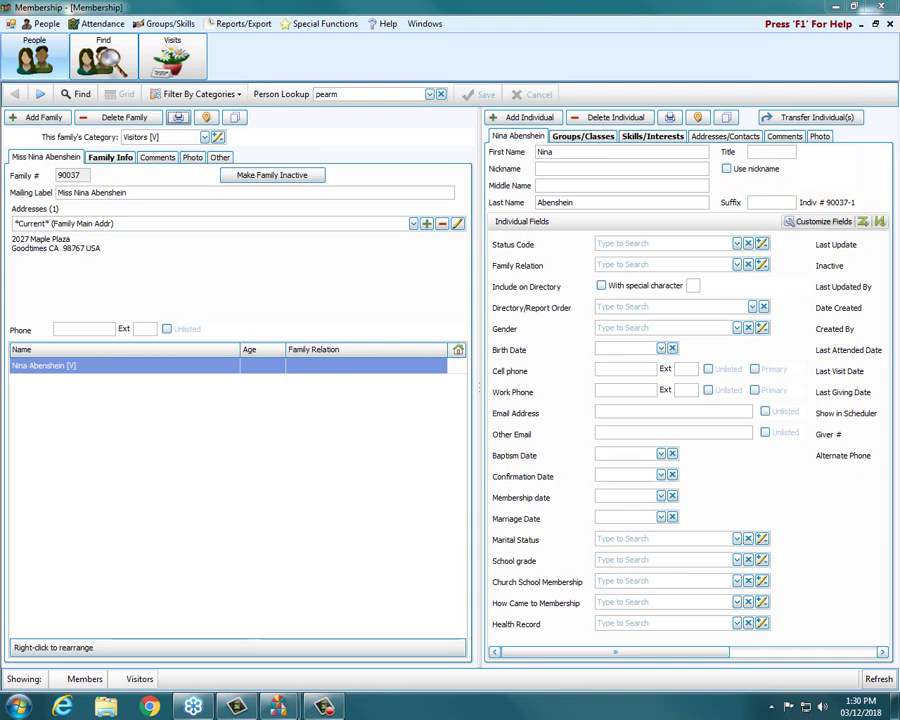
Close the family record, minimize Membership, and bring back the Church Windows main window.
click(888, 26)
click(837, 7)
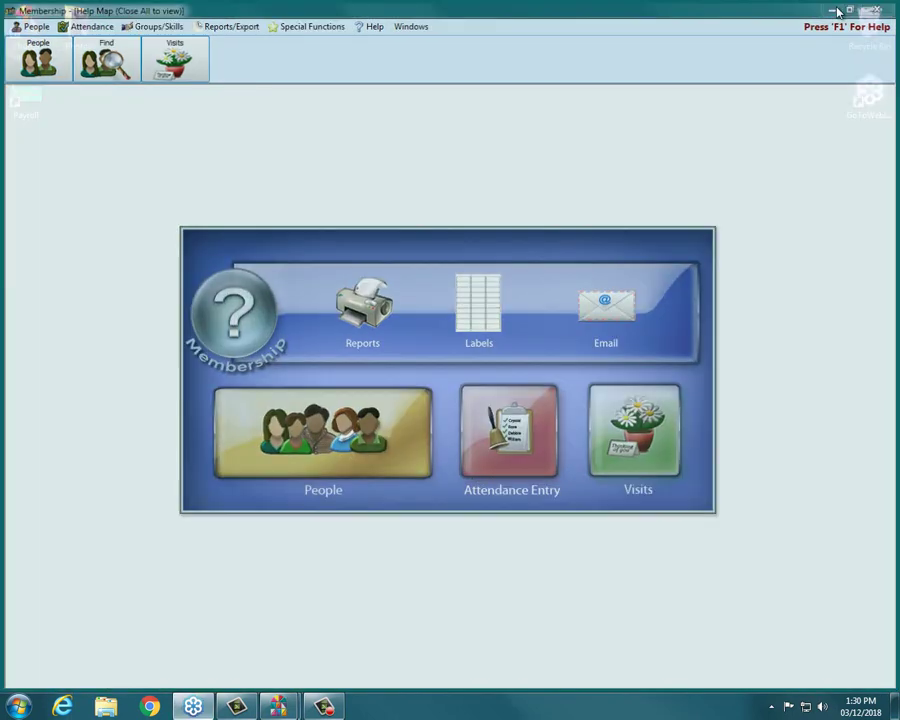
mouse_move(277, 705)
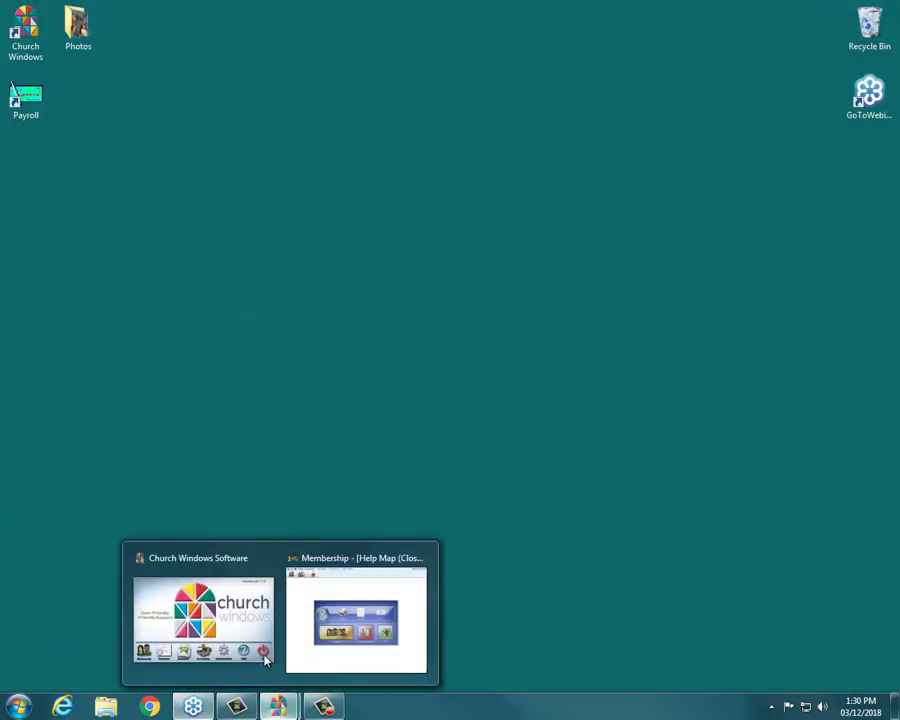
click(215, 577)
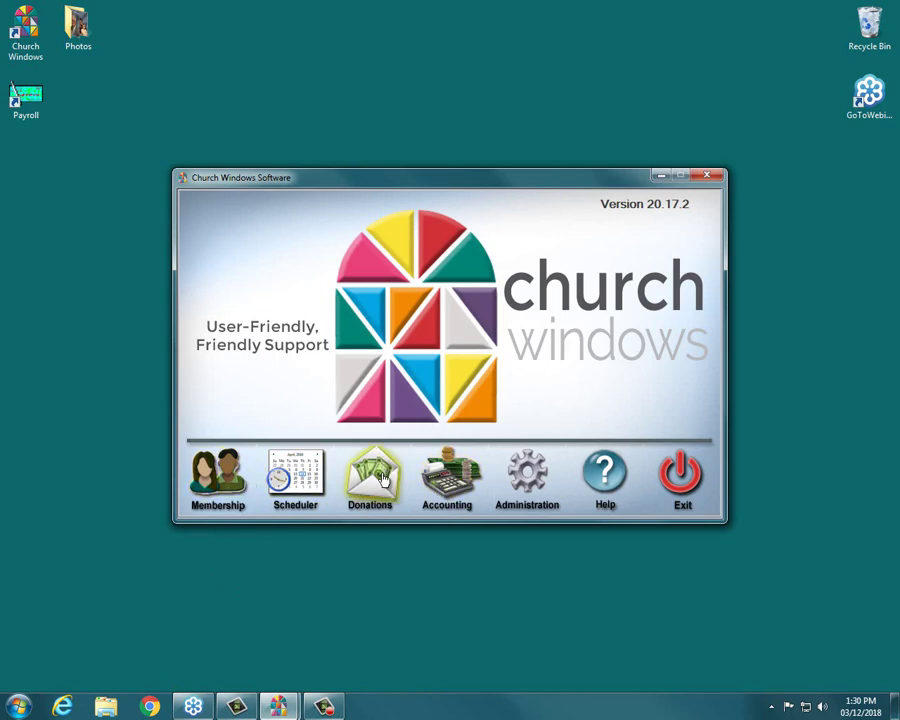
Open and close the Donations module, then restore the Church Windows 20.17.2 launcher.
click(383, 480)
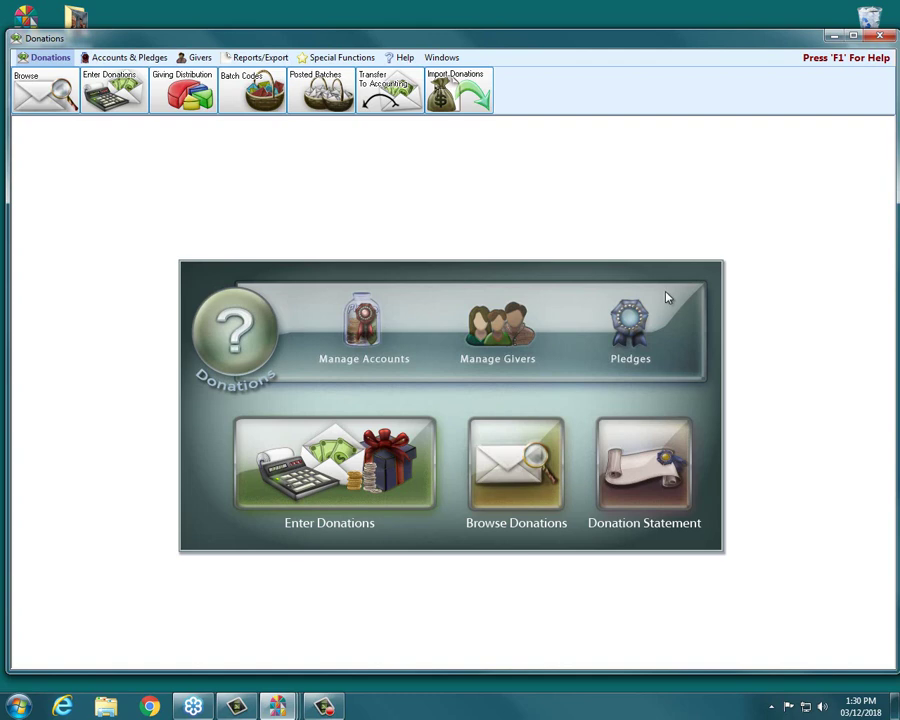
click(869, 38)
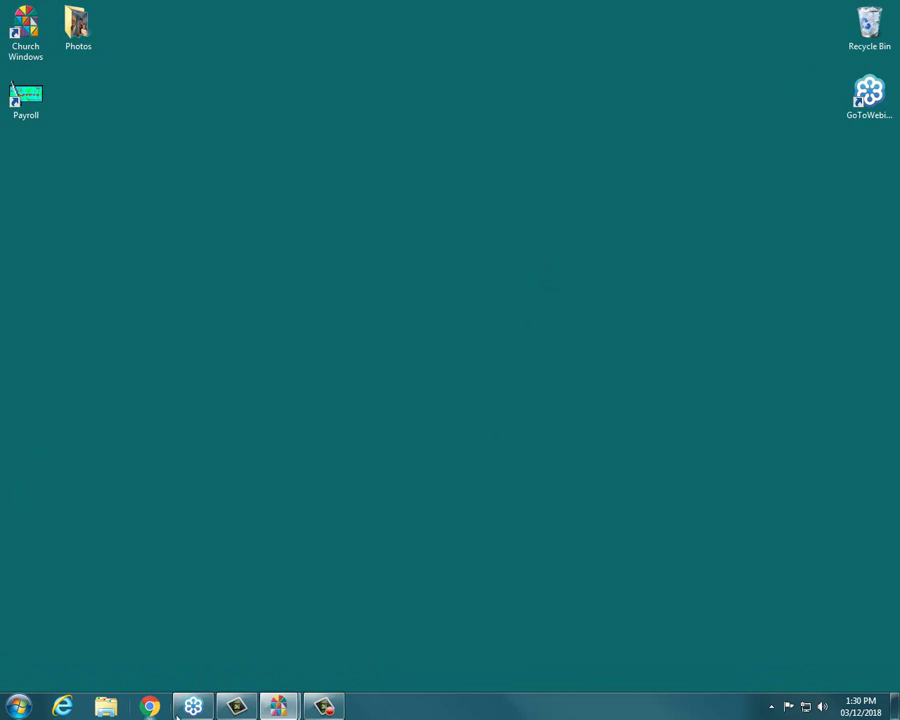
mouse_move(278, 706)
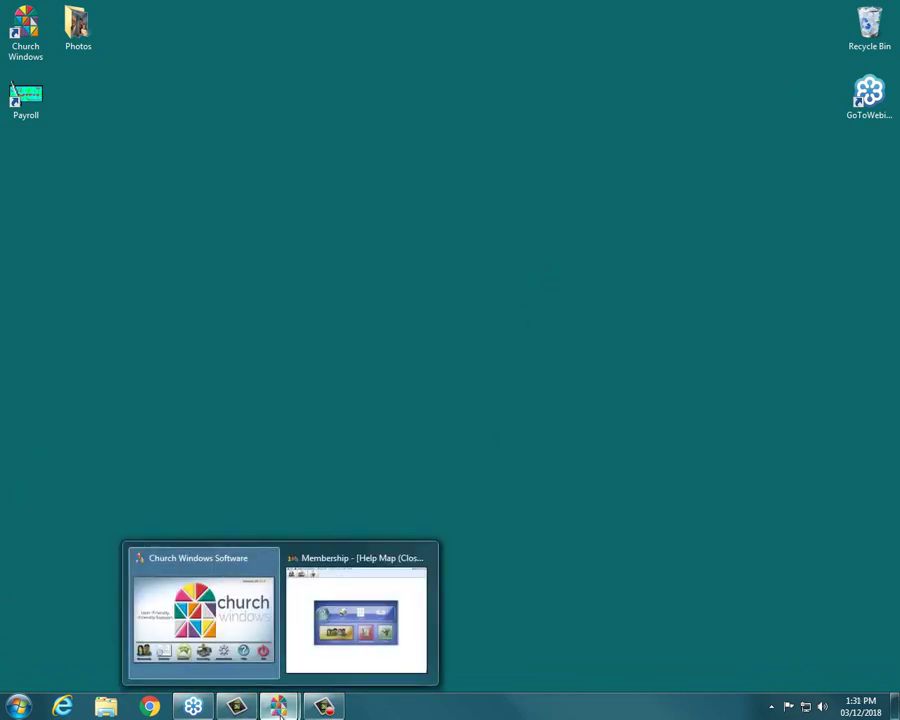
click(237, 565)
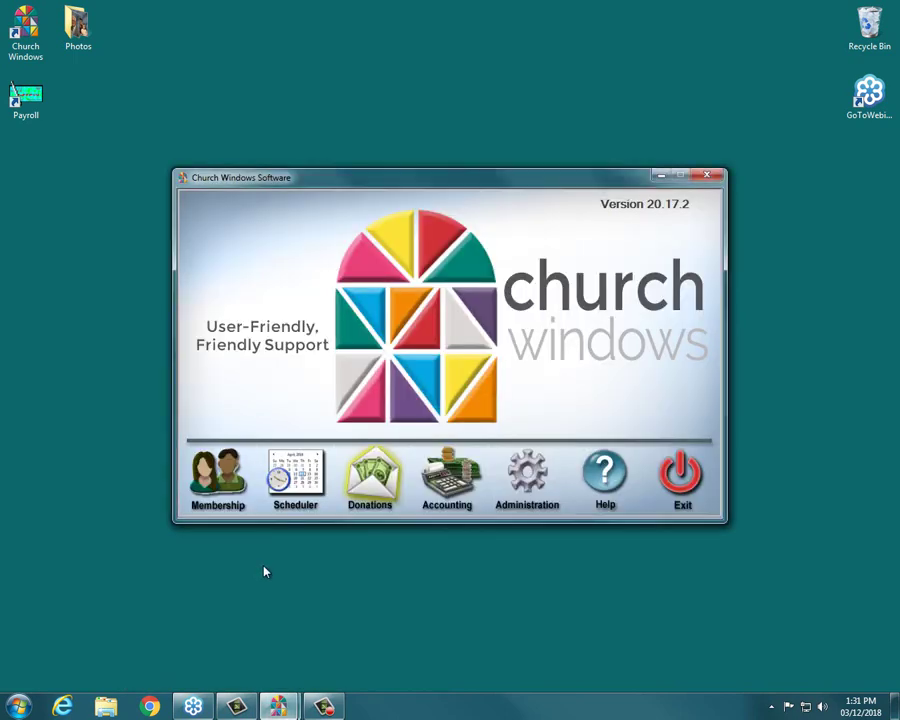
In Chrome, enter 'church' in the address bar and go to churchwindows.com.
click(148, 708)
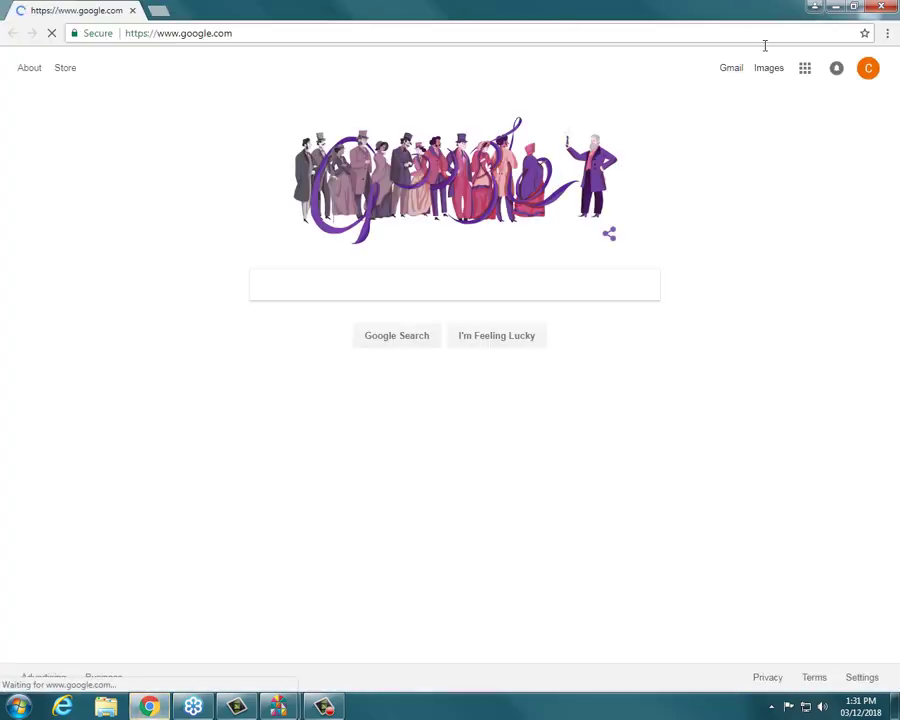
click(691, 34)
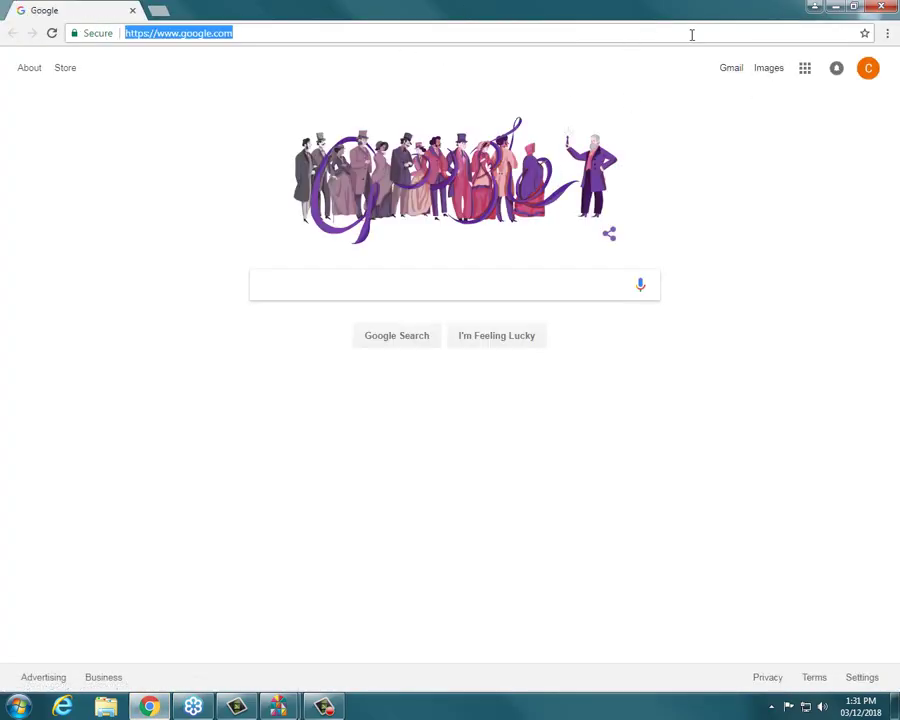
text(churchwindows)
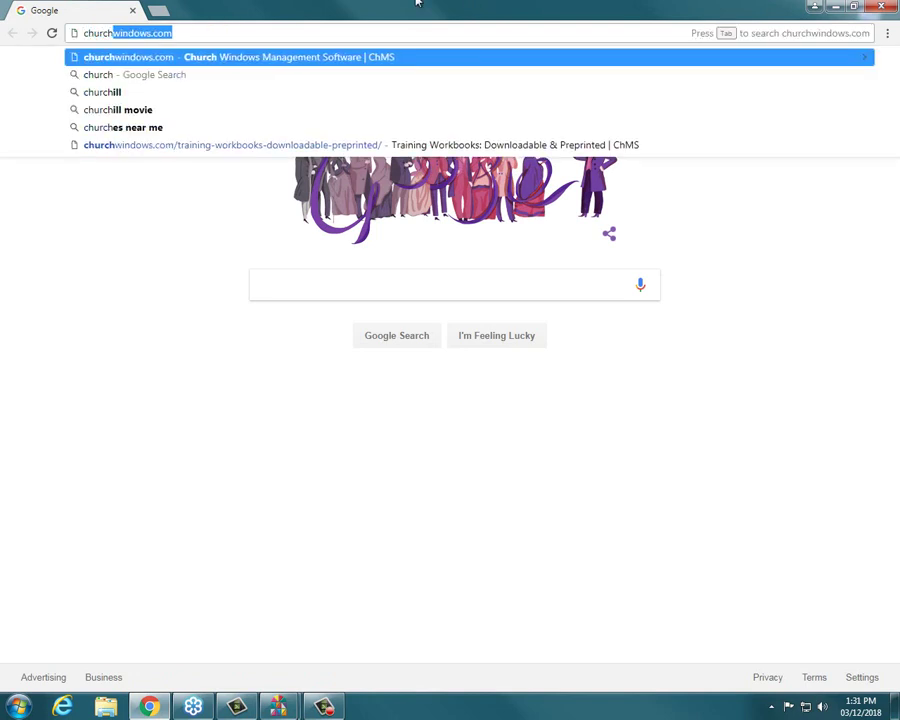
click(201, 58)
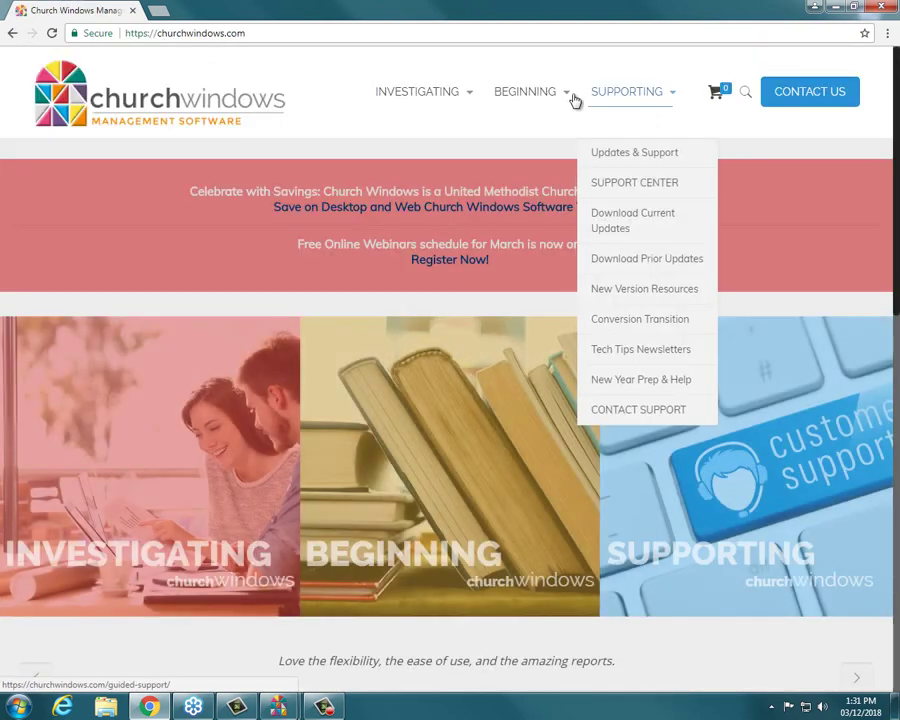
Open New Version Resources from the BEGINNING menu and look over the Version 20 resources.
click(566, 95)
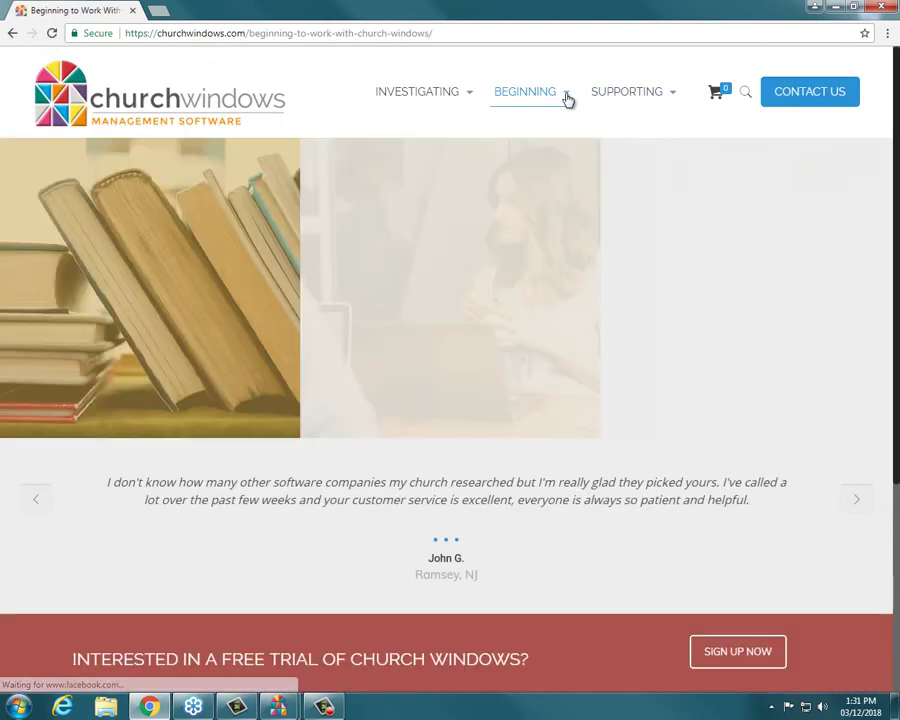
click(563, 95)
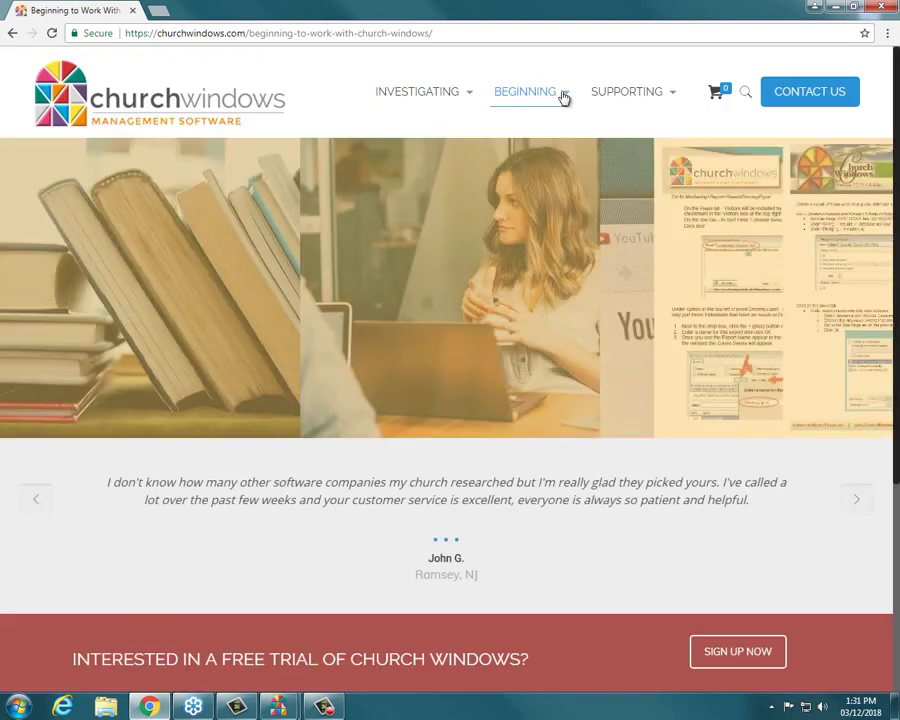
mouse_move(558, 98)
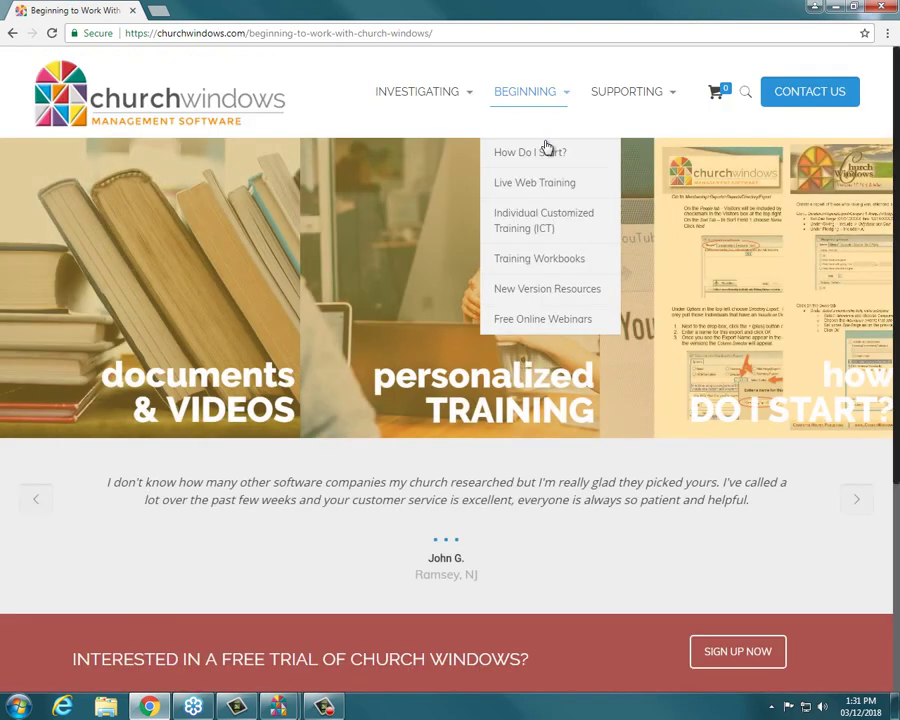
click(543, 290)
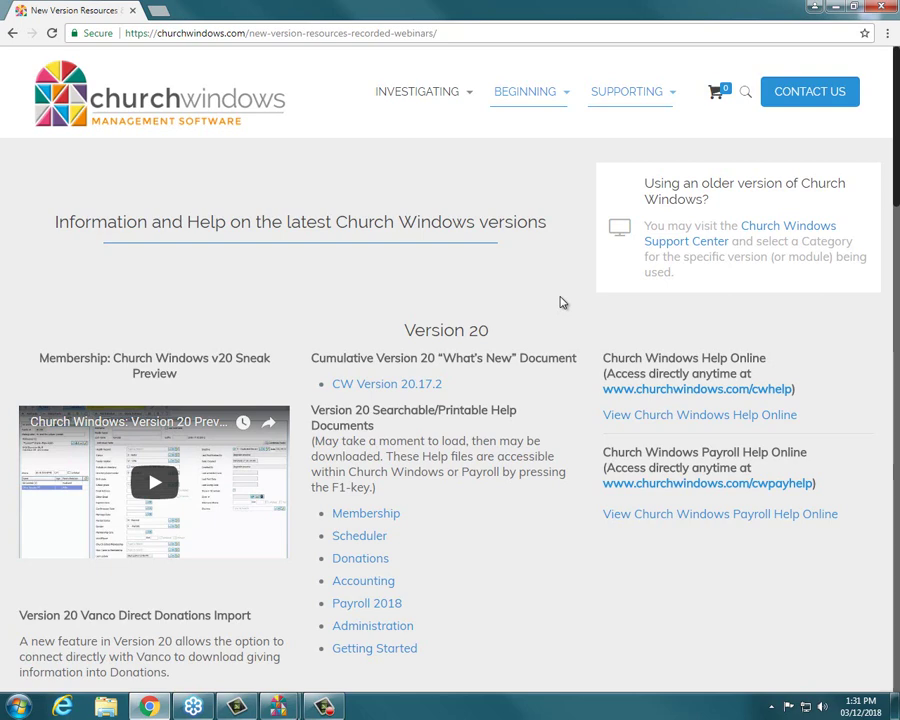
scroll(578, 318, down, 3)
scroll(580, 319, up, 1)
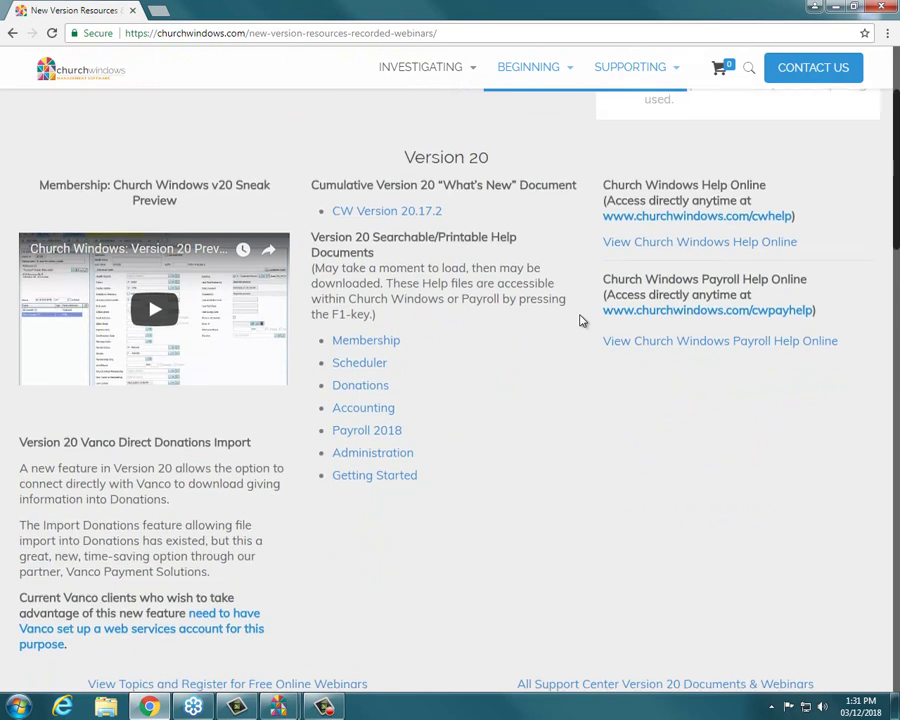
scroll(581, 320, up, 2)
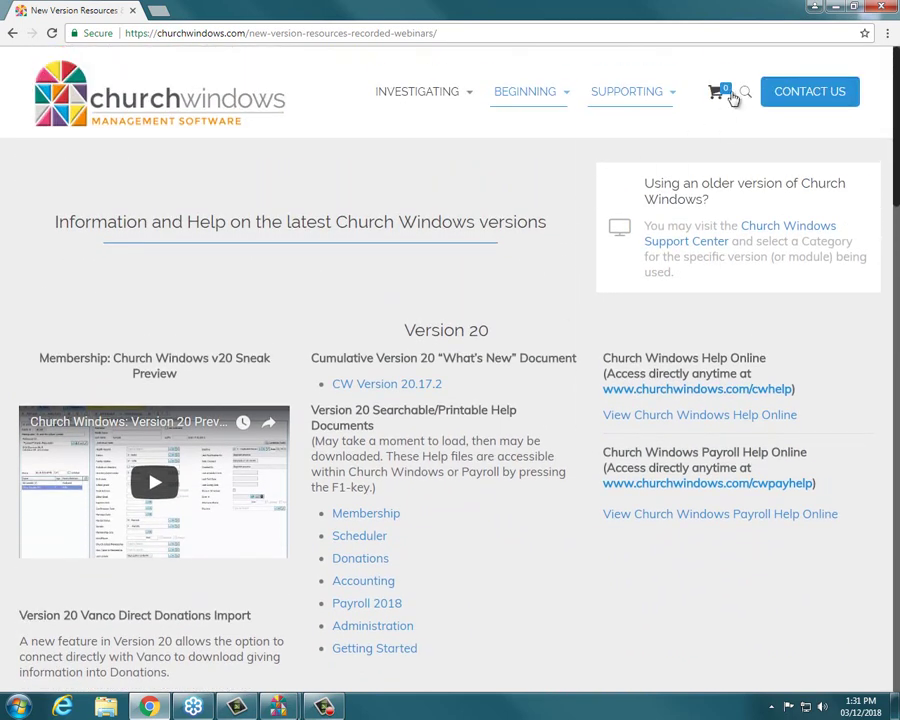